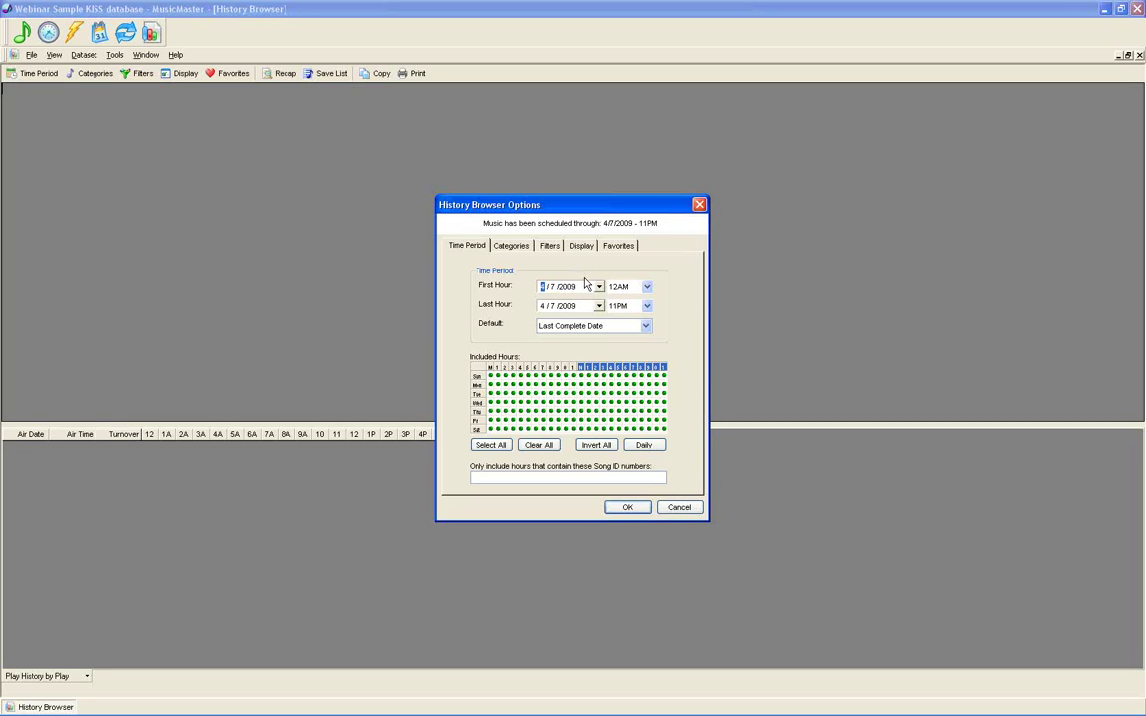
- Set the history time period to run from 2/19/2009 through 2/25/2009
left_click(599, 287)
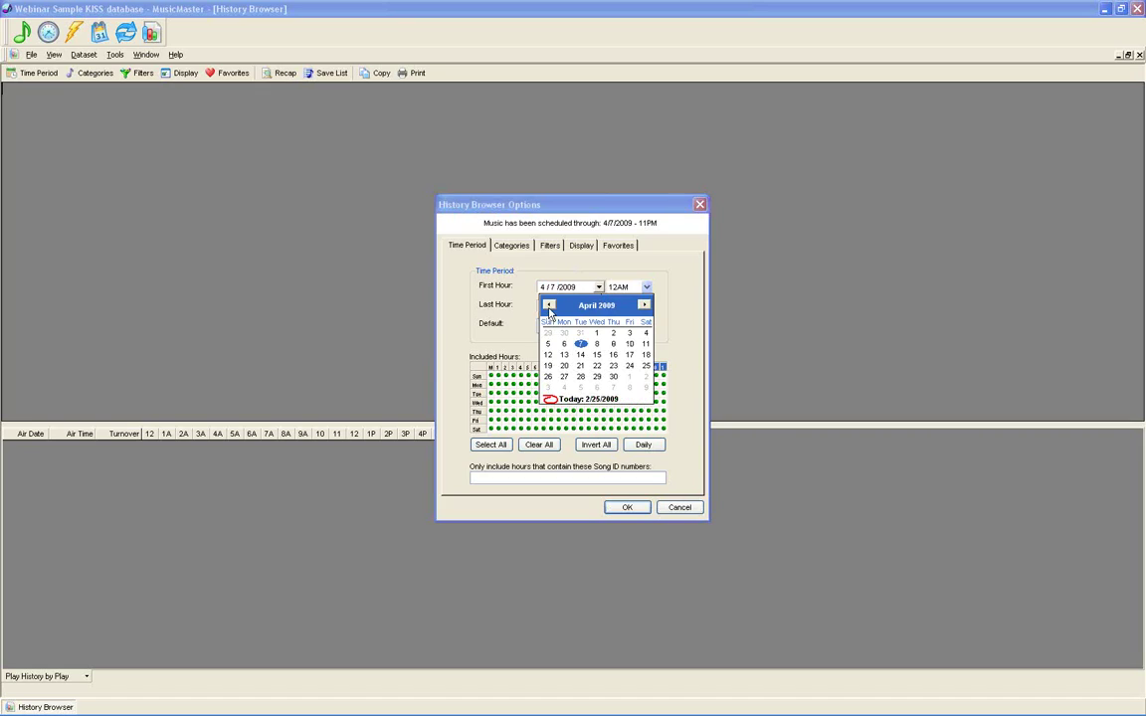
left_click(548, 305)
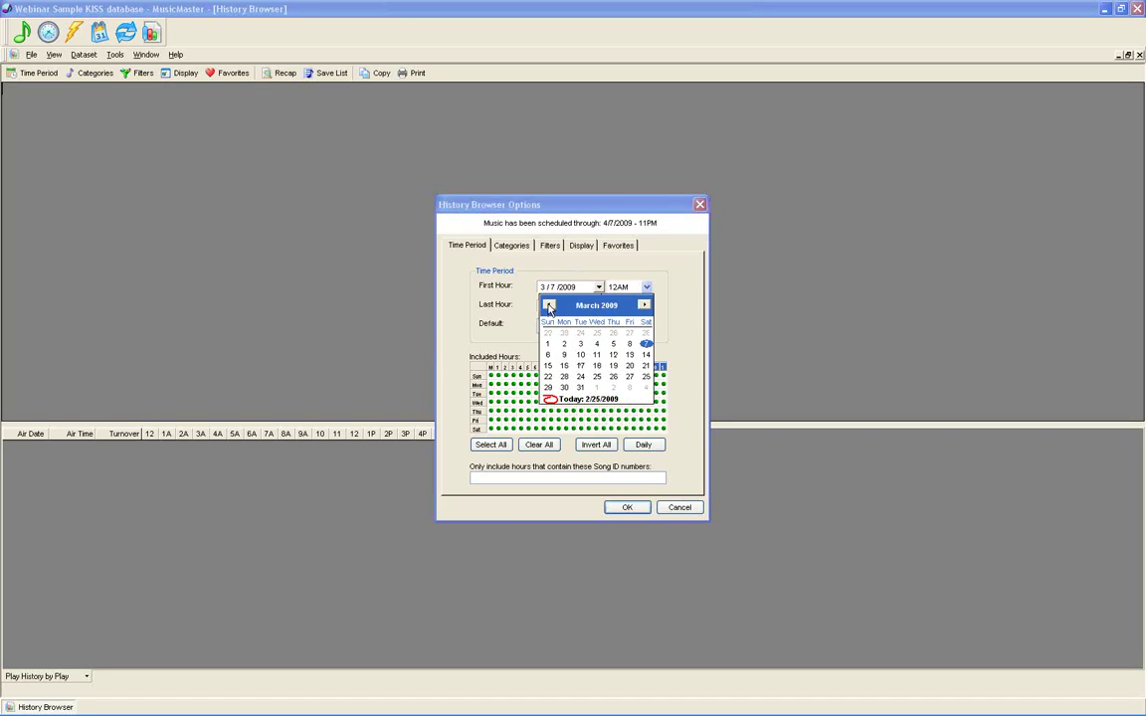
left_click(548, 305)
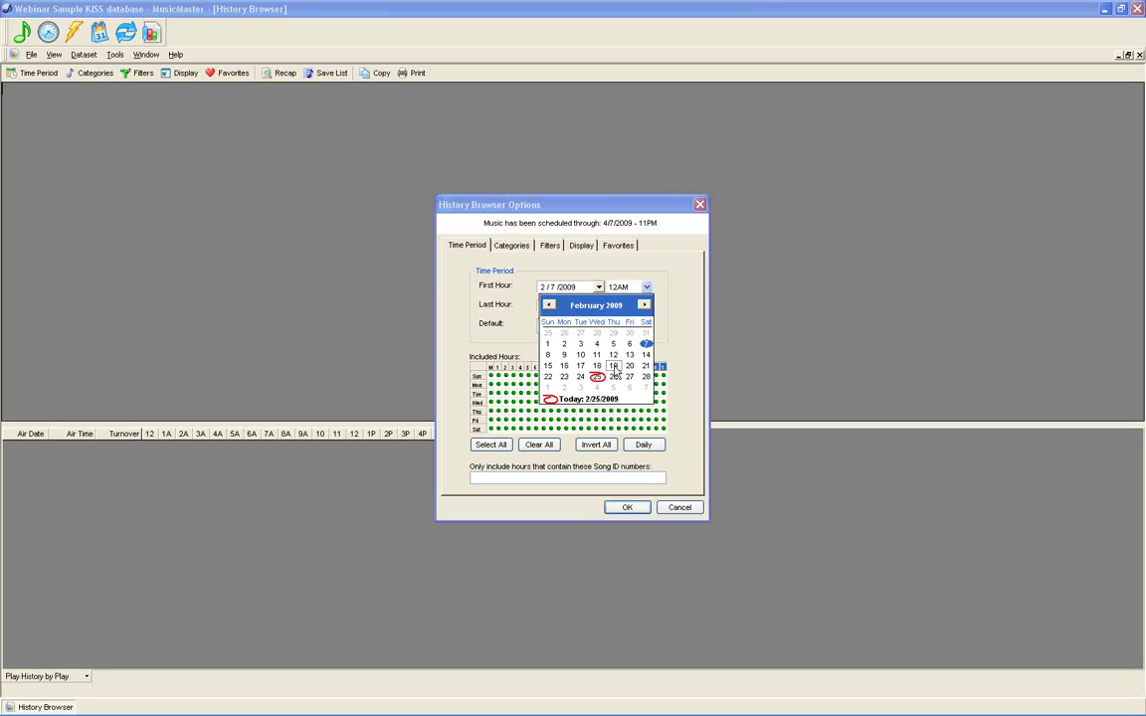
left_click(613, 368)
left_click(597, 306)
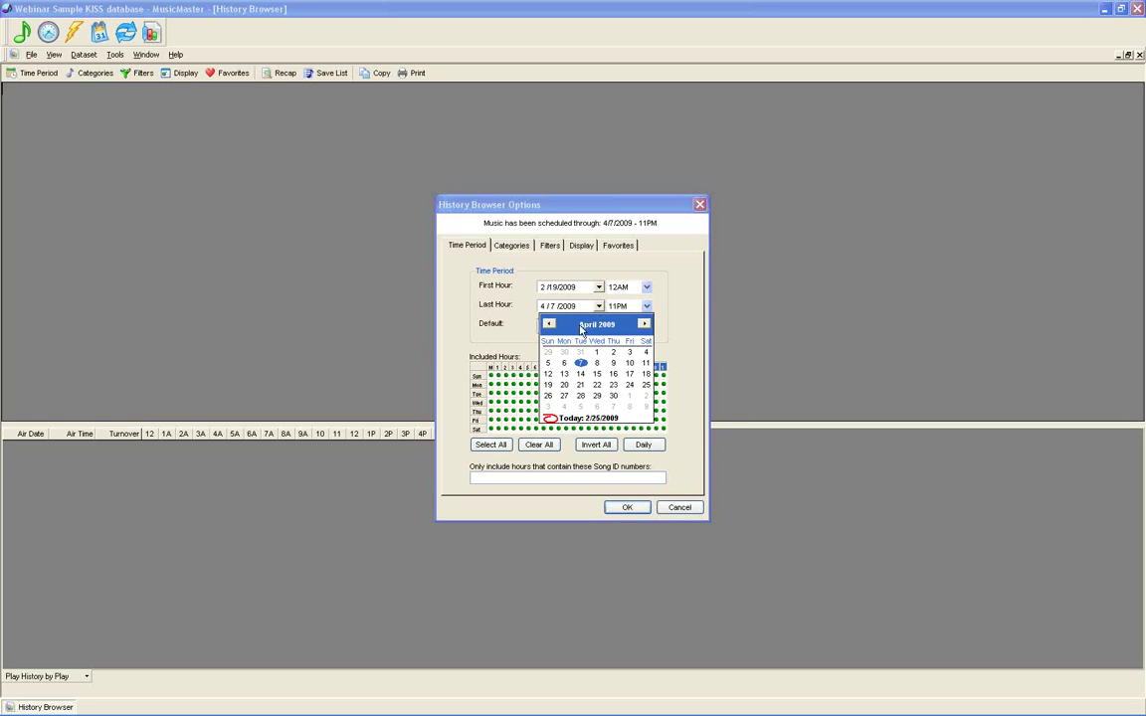
left_click(549, 325)
left_click(549, 325)
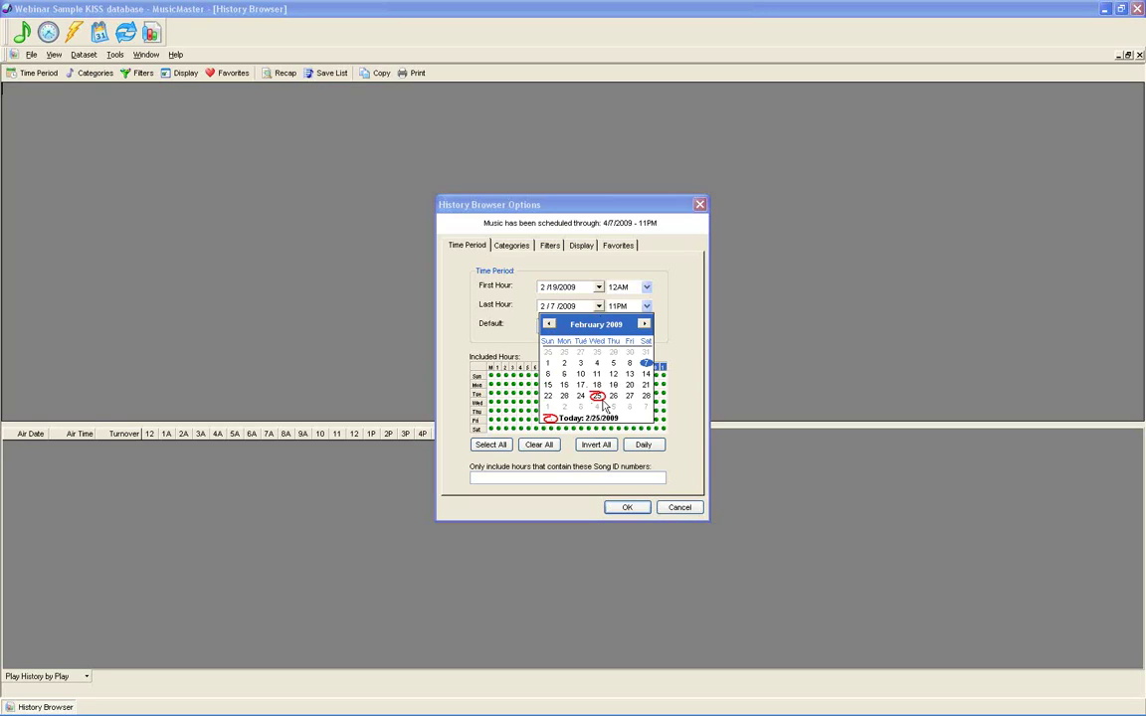
left_click(571, 419)
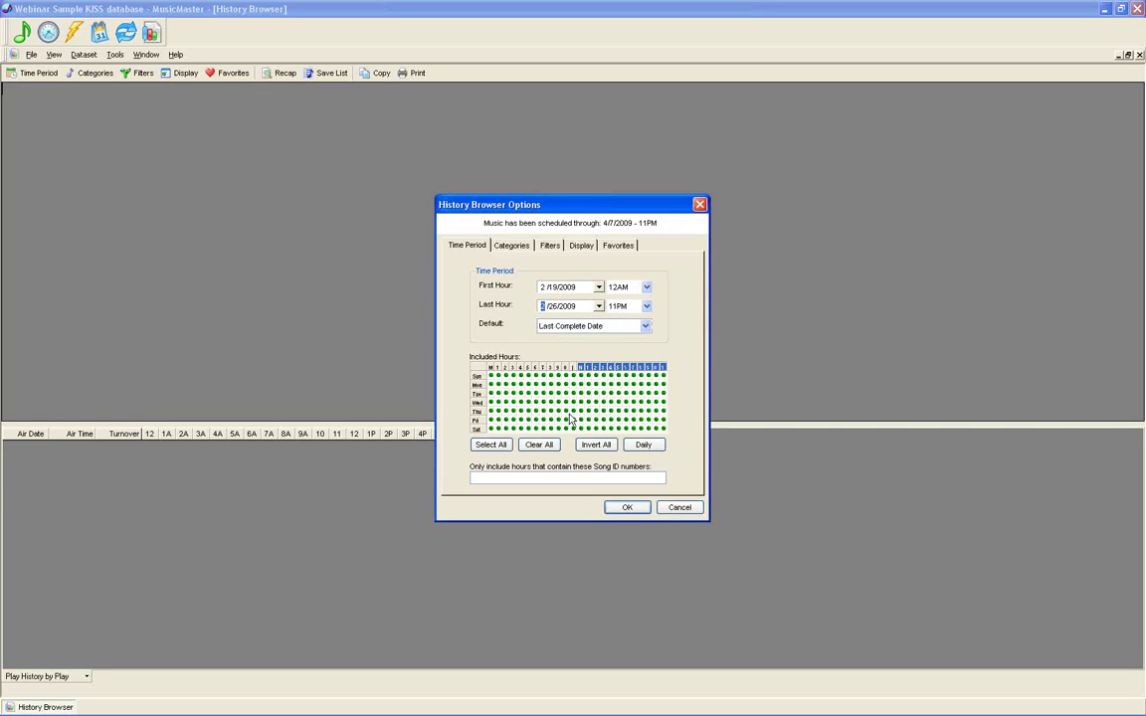
left_click(646, 287)
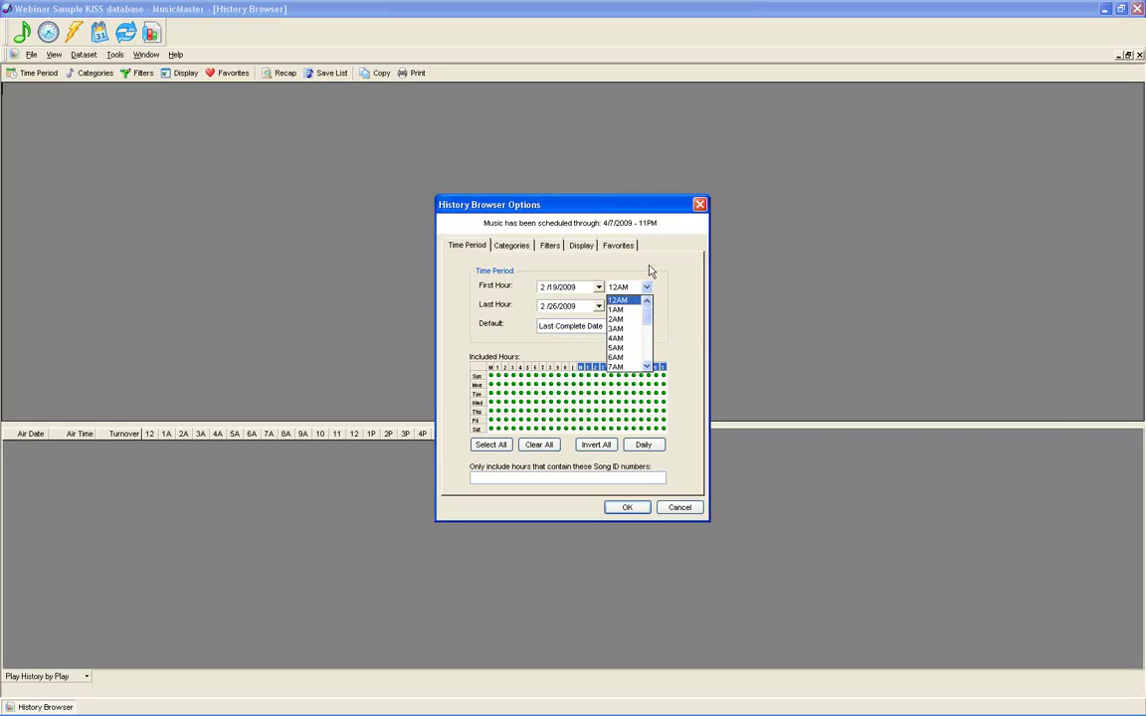
left_click(644, 268)
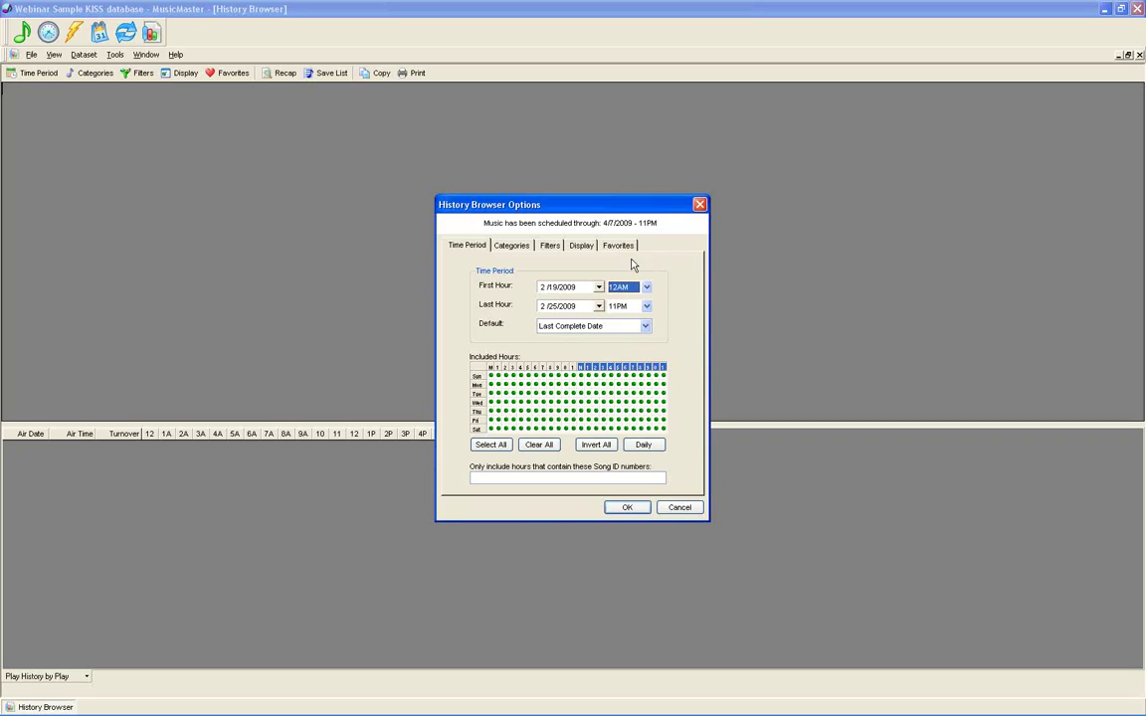
- Set the default time period to Current Month
left_click(646, 328)
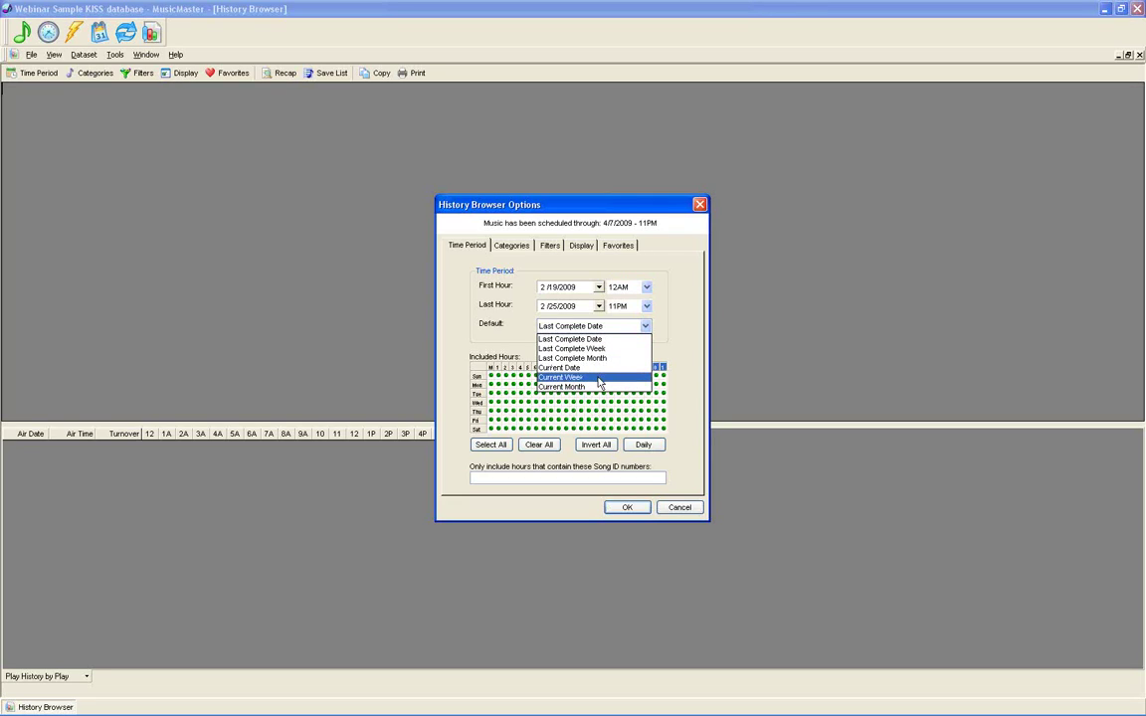
left_click(595, 387)
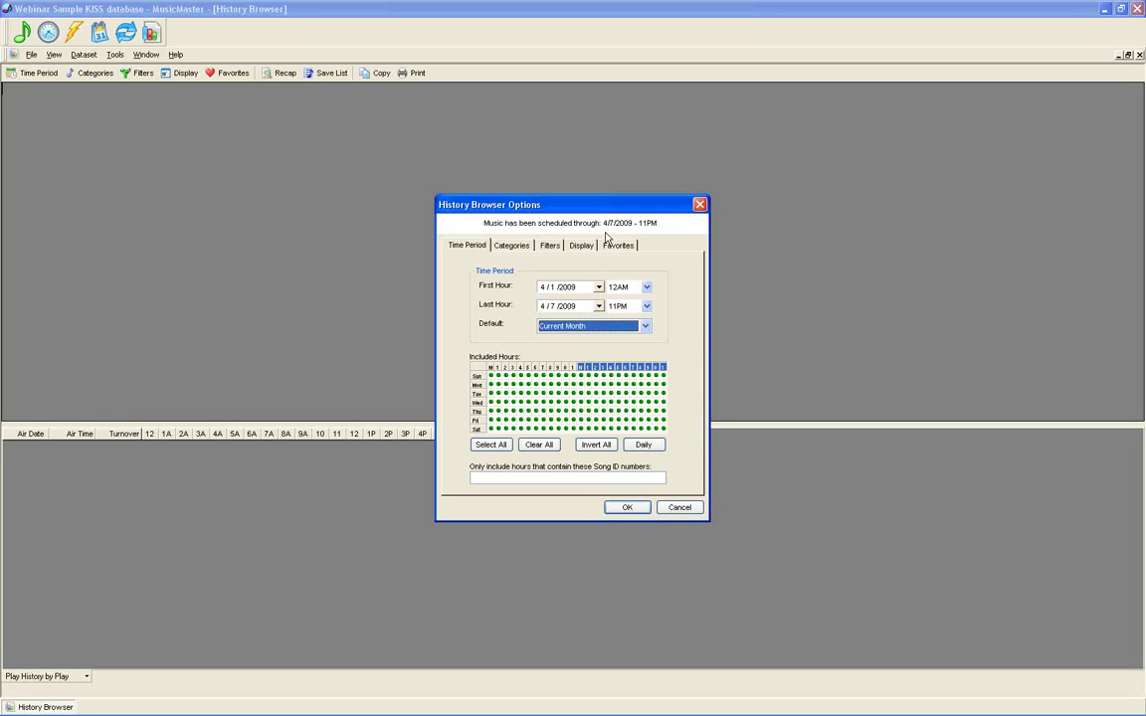
left_click(644, 328)
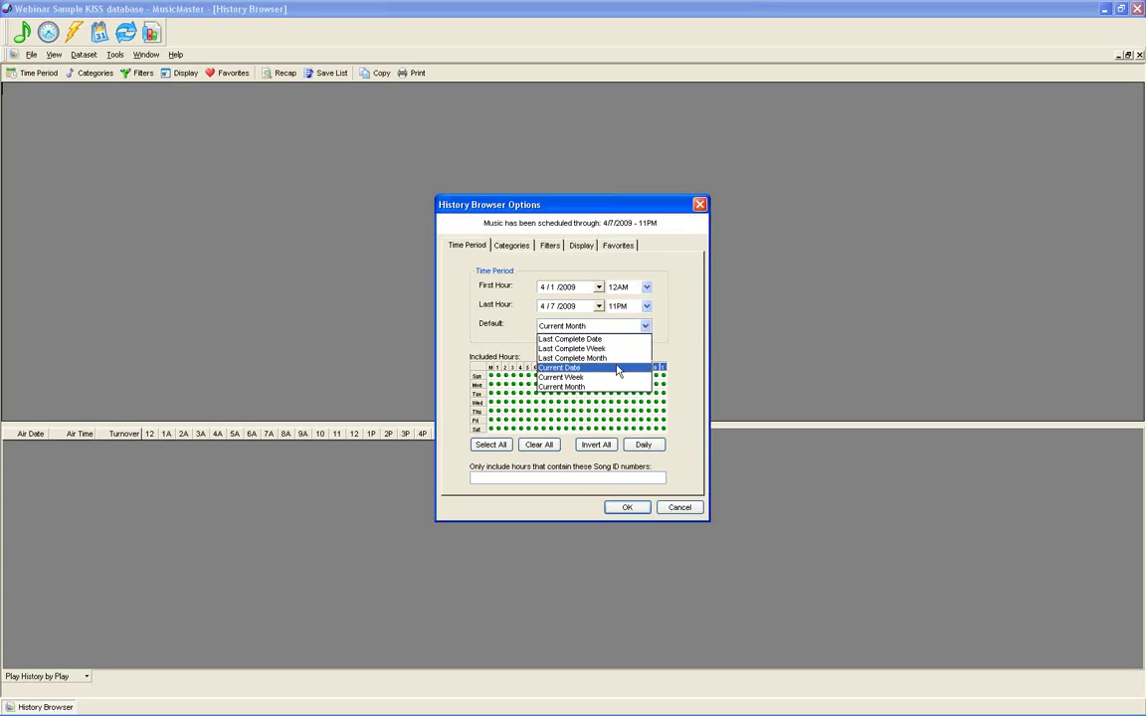
left_click(686, 260)
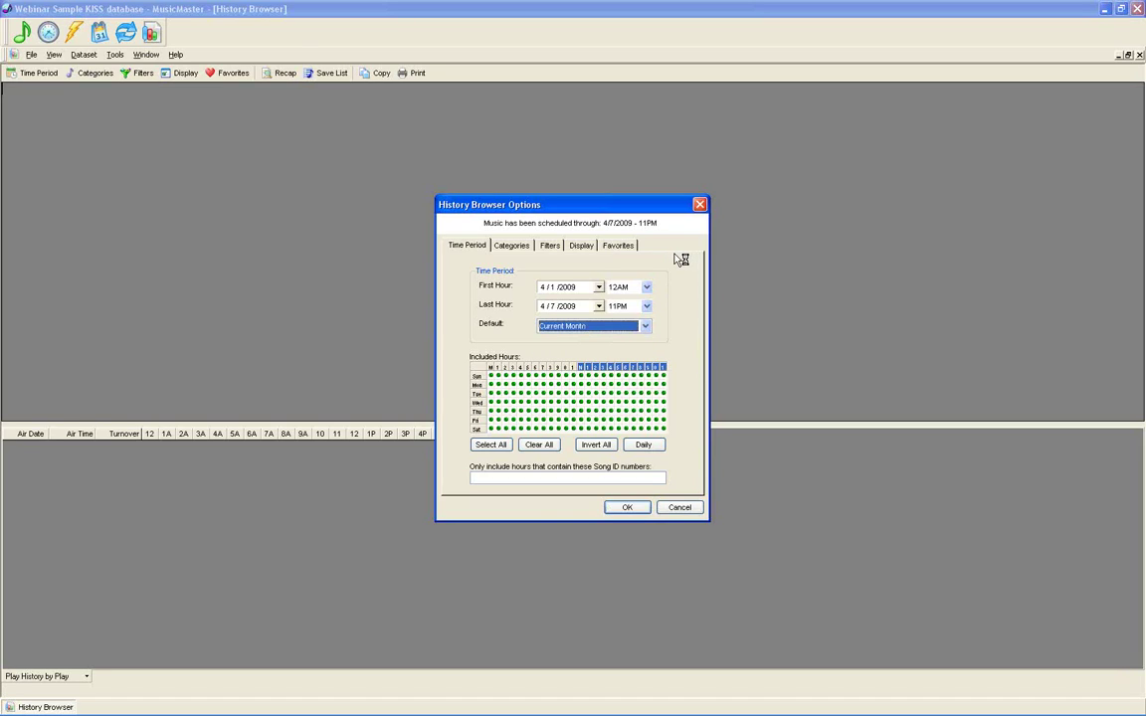
- Set the First Hour date to 2/19/2009 and the Last Hour date to 2/25/2009
left_click(598, 288)
left_click(548, 304)
left_click(548, 305)
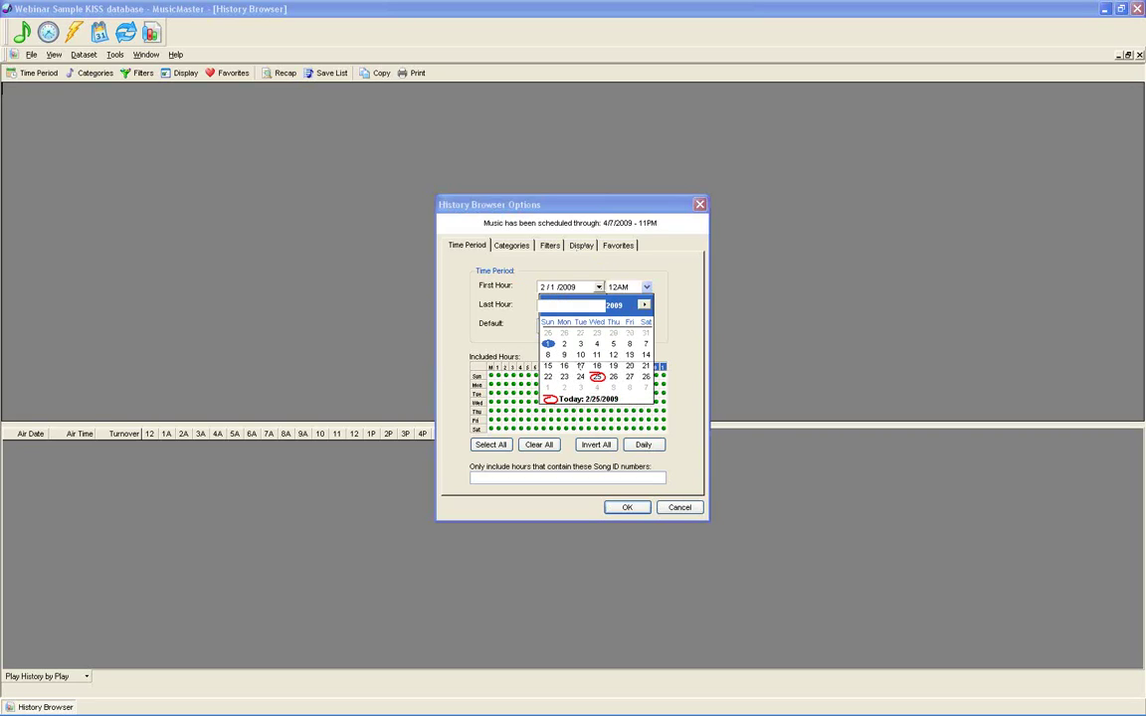
left_click(612, 365)
left_click(599, 305)
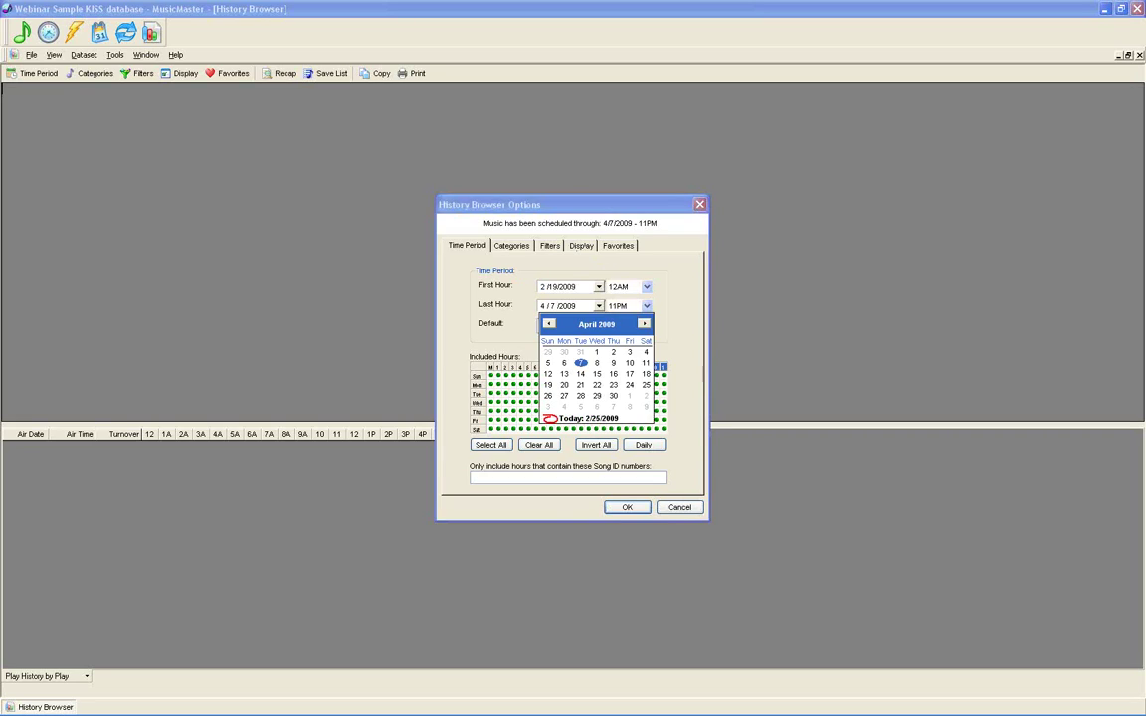
left_click(548, 325)
left_click(548, 325)
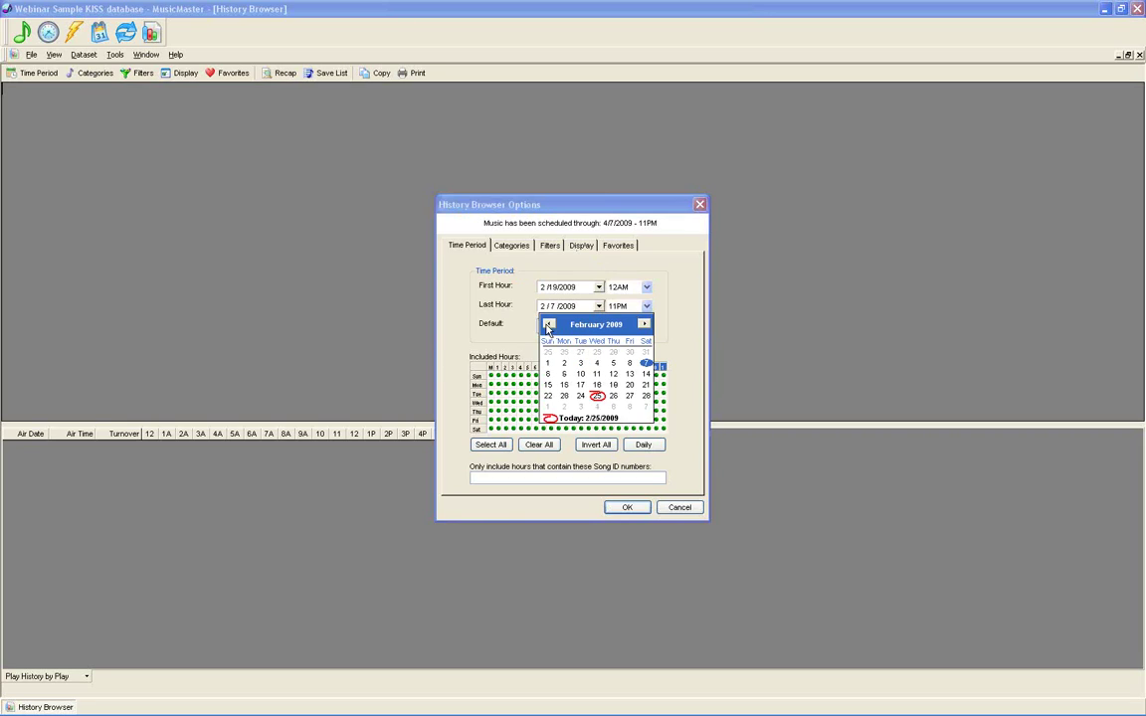
left_click(596, 397)
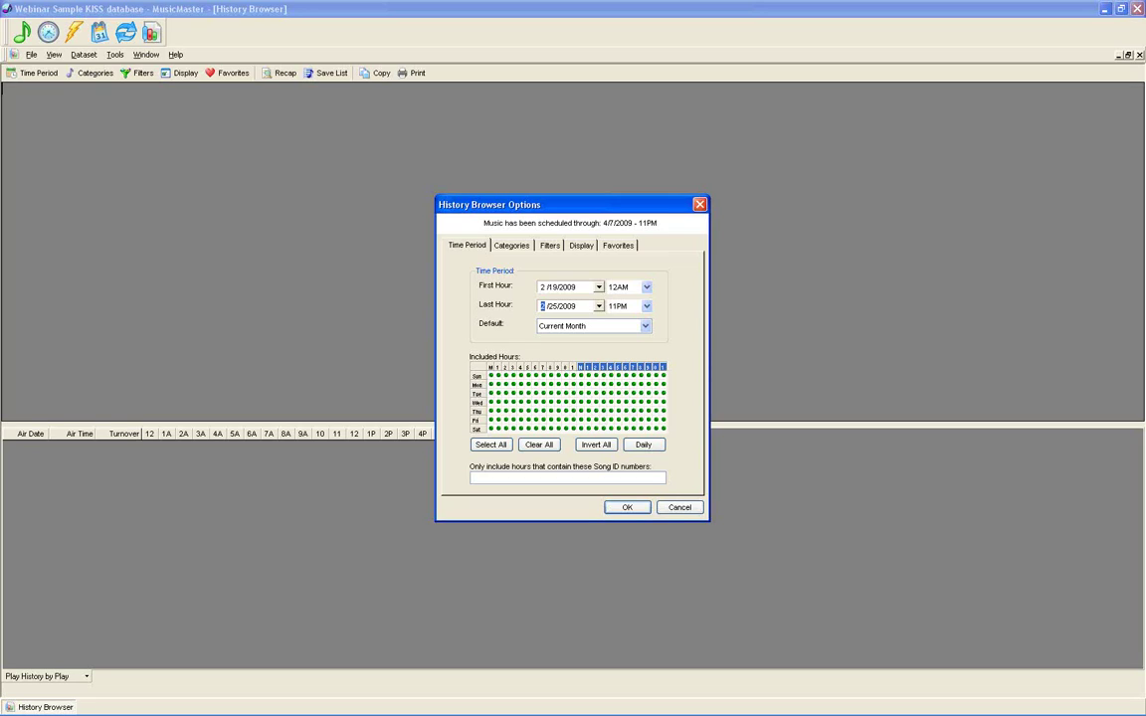
- Exclude the midnight through 5 AM hours on every day of the week from the included hours
left_click(491, 376)
left_click(495, 376)
left_click_drag(497, 380, 533, 390)
left_click_drag(497, 376, 532, 435)
left_click(492, 377)
left_click_drag(499, 375, 532, 435)
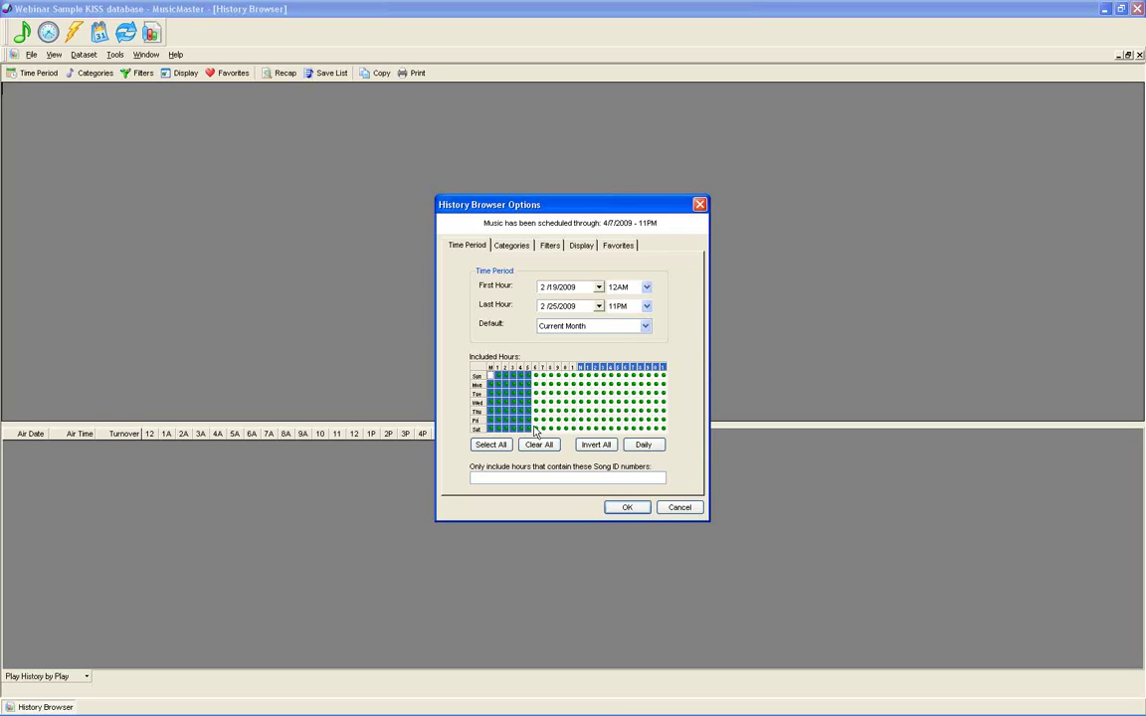
key("Delete")
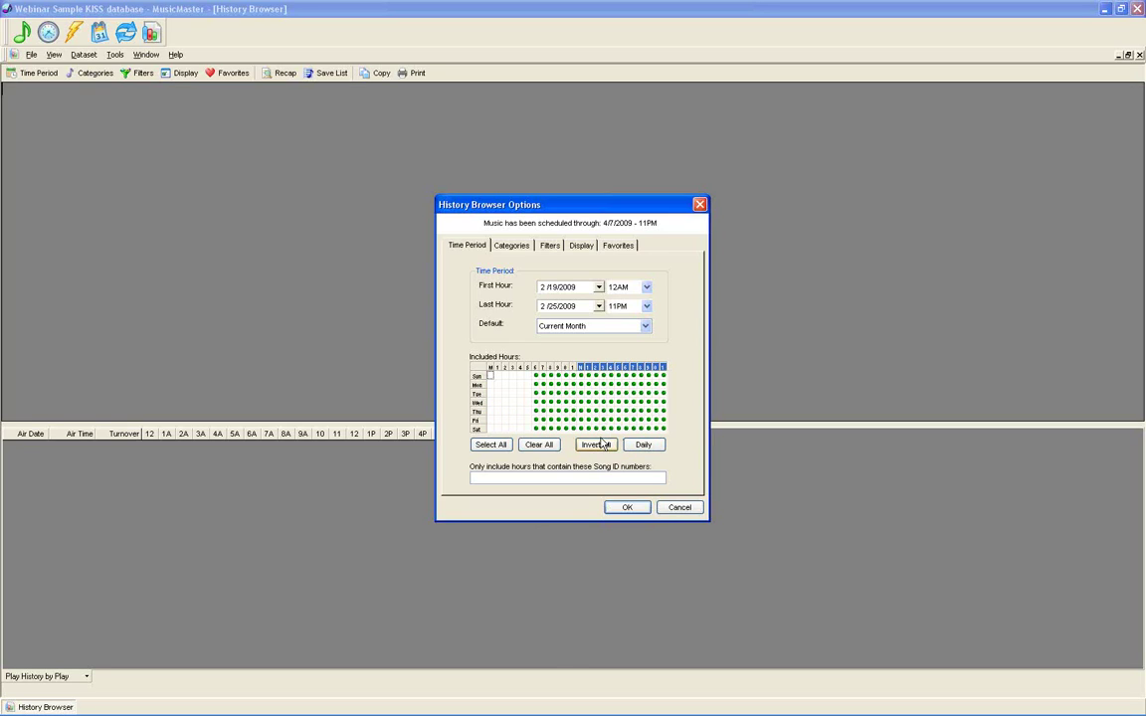
- Invert the included hours grid and include all hours of every day again
left_click(586, 449)
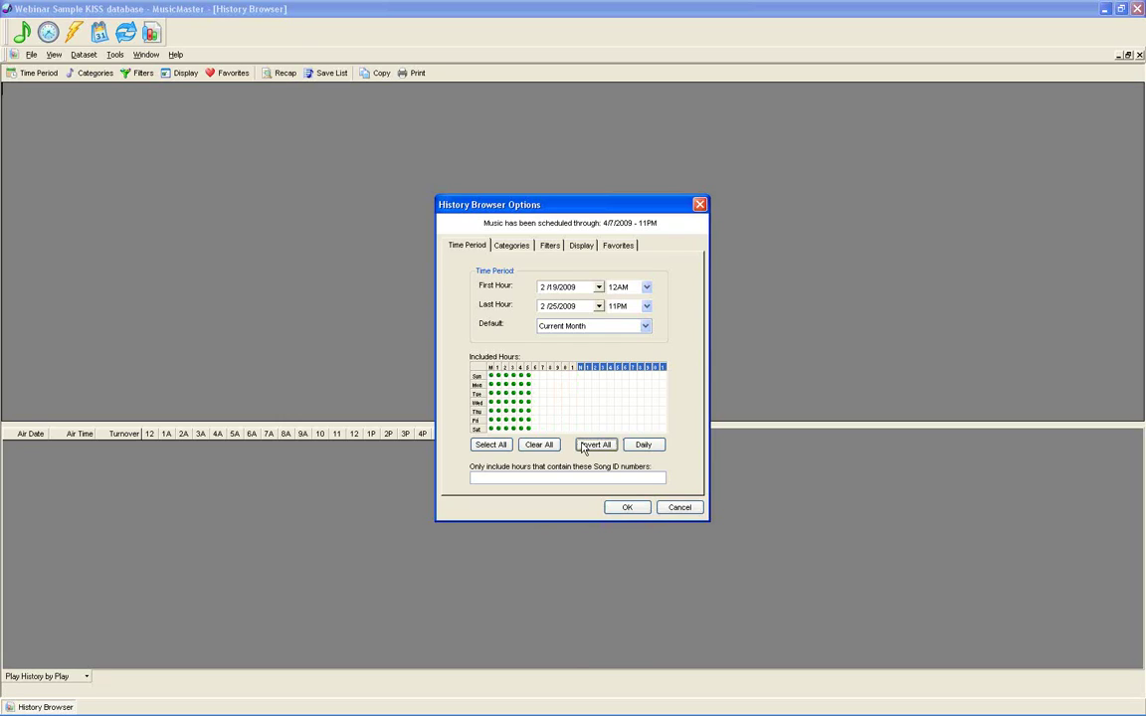
left_click(490, 446)
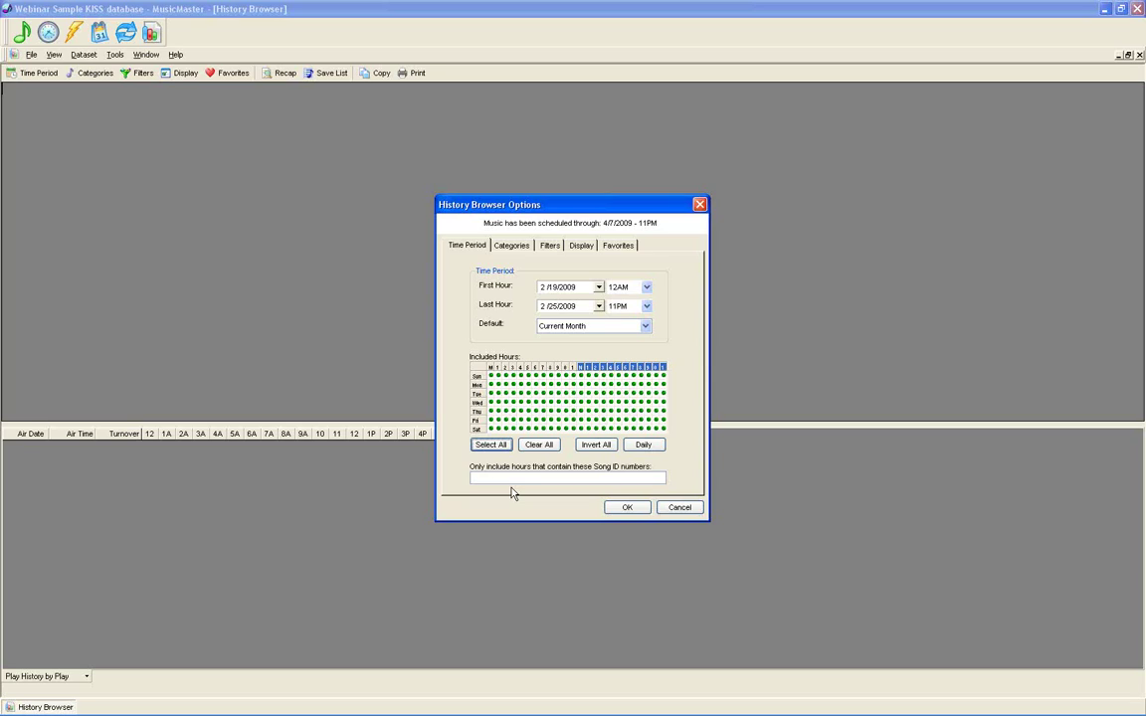
- Exclude the Jingles, Promos and Uncategorized Songs categories and limit the category list to Music Categories
left_click(511, 247)
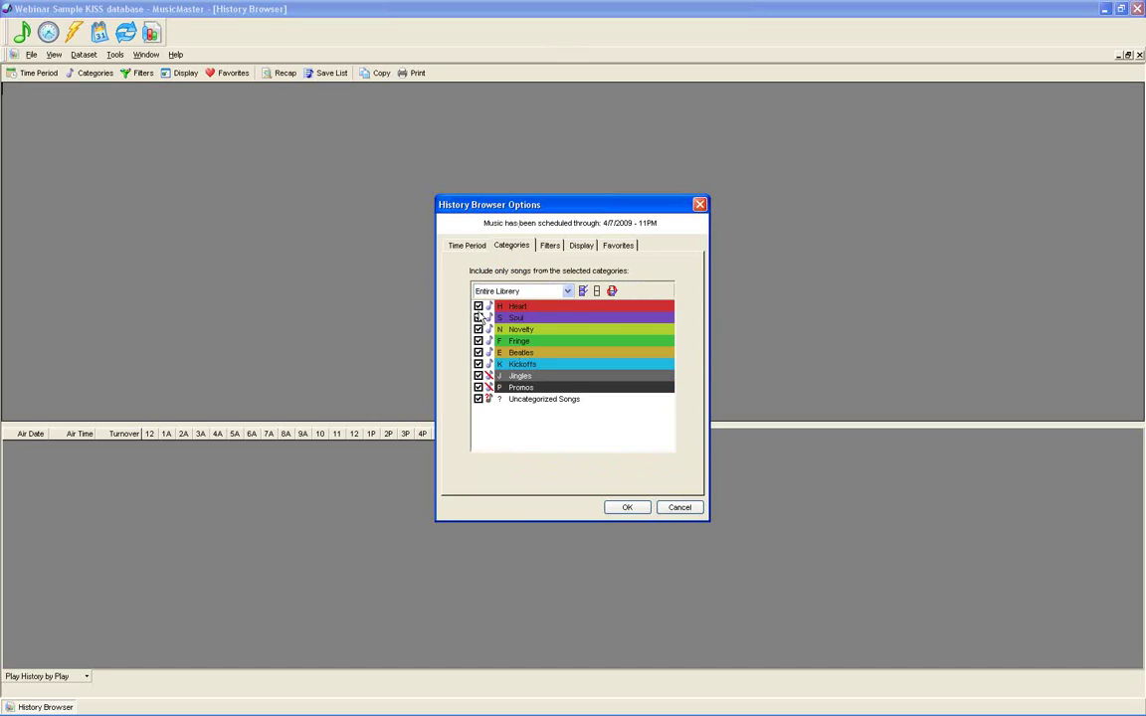
left_click(479, 387)
left_click(478, 376)
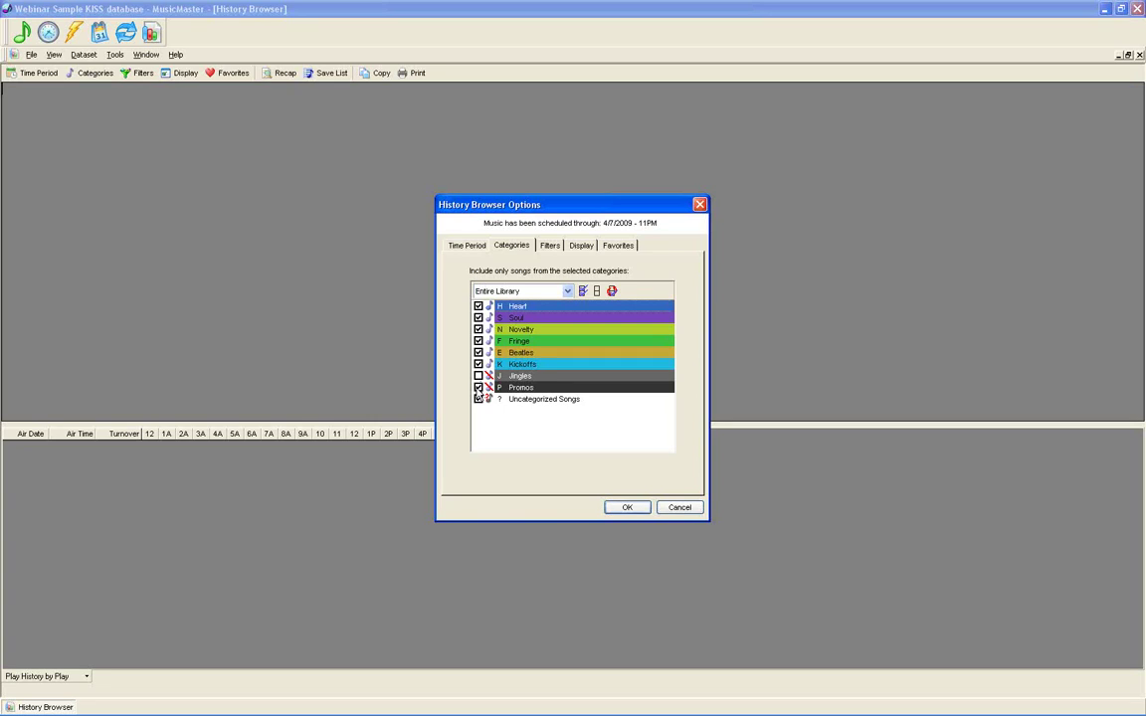
left_click(478, 387)
left_click(477, 399)
left_click(567, 292)
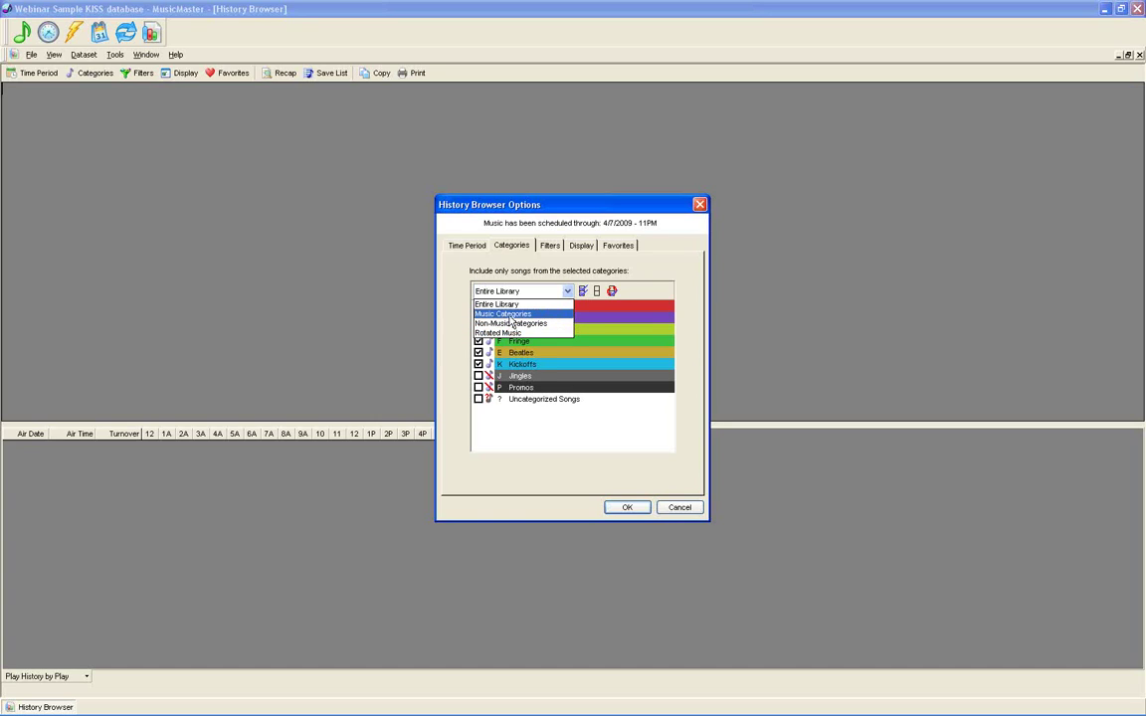
left_click(511, 314)
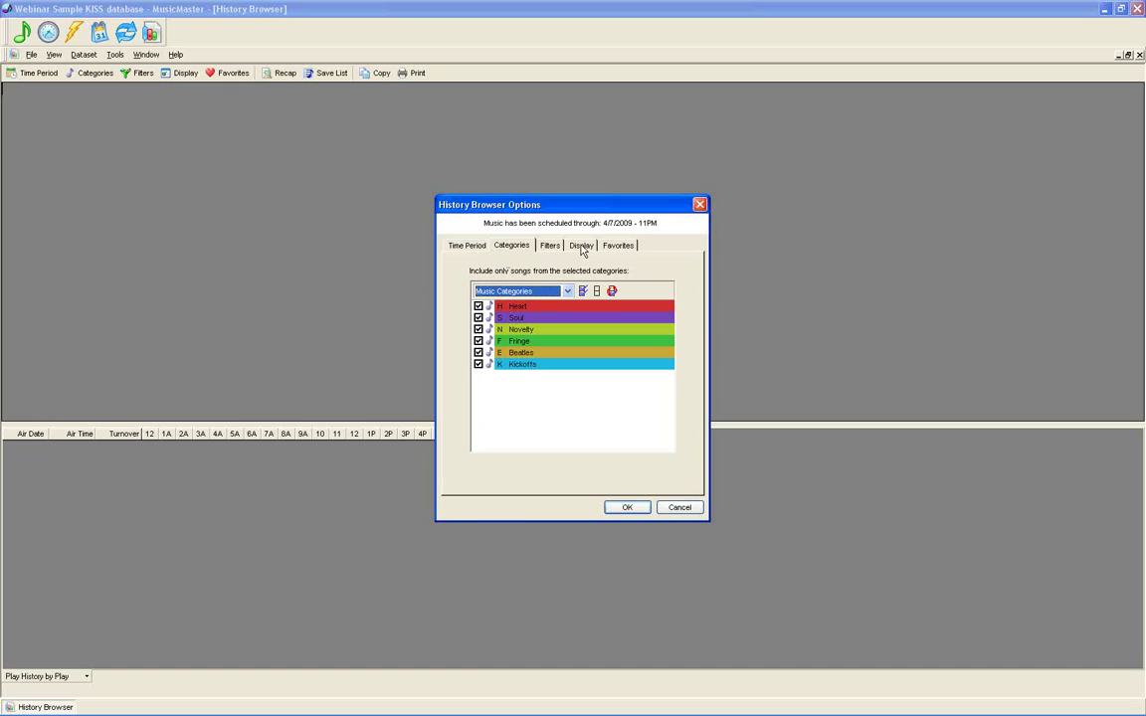
- Set the history display mode to Individual Songs
left_click(582, 247)
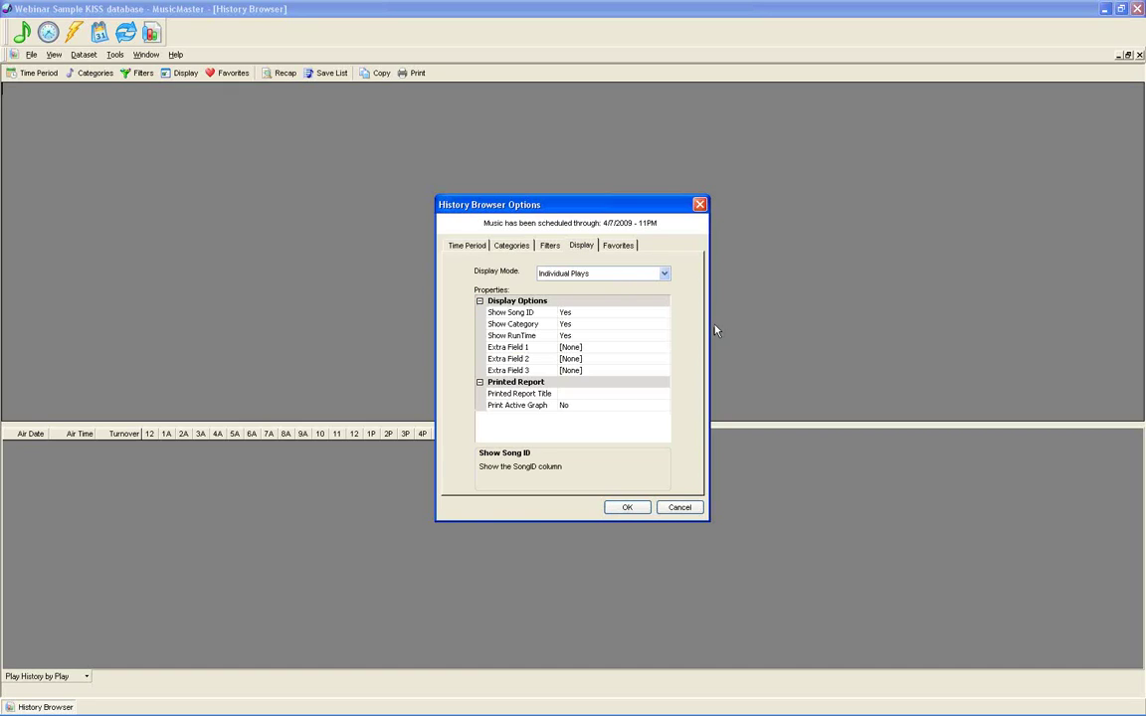
left_click(665, 274)
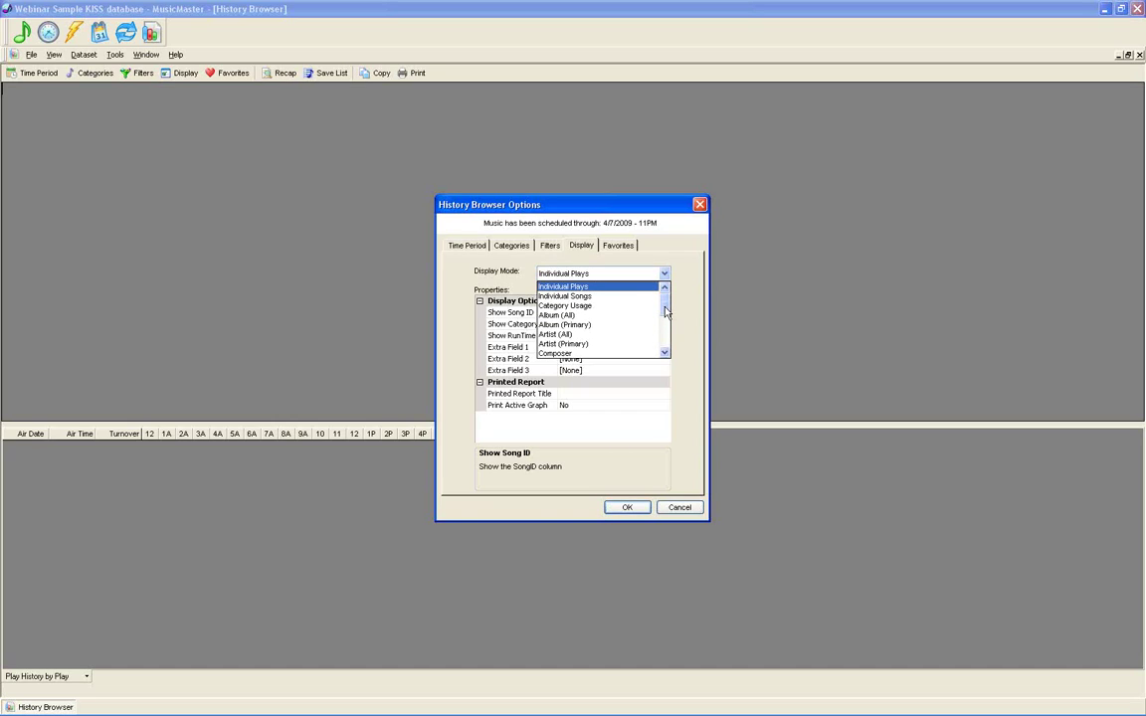
left_click_drag(665, 308, 666, 305)
left_click_drag(665, 306, 667, 326)
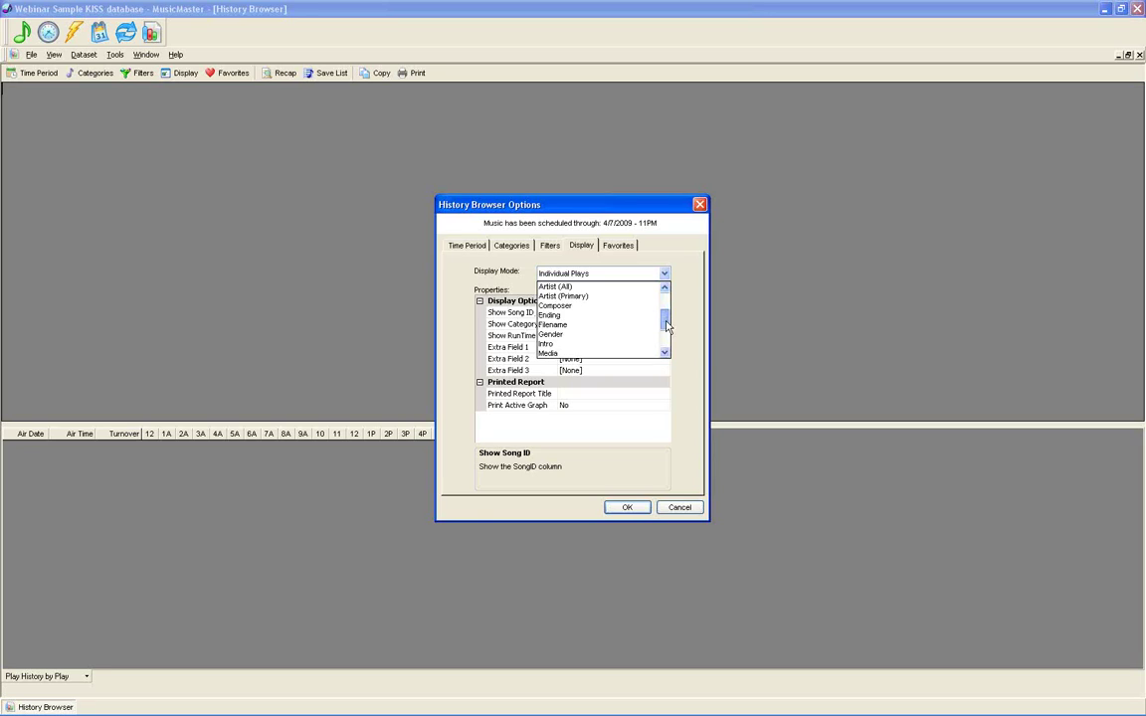
left_click_drag(667, 326, 668, 336)
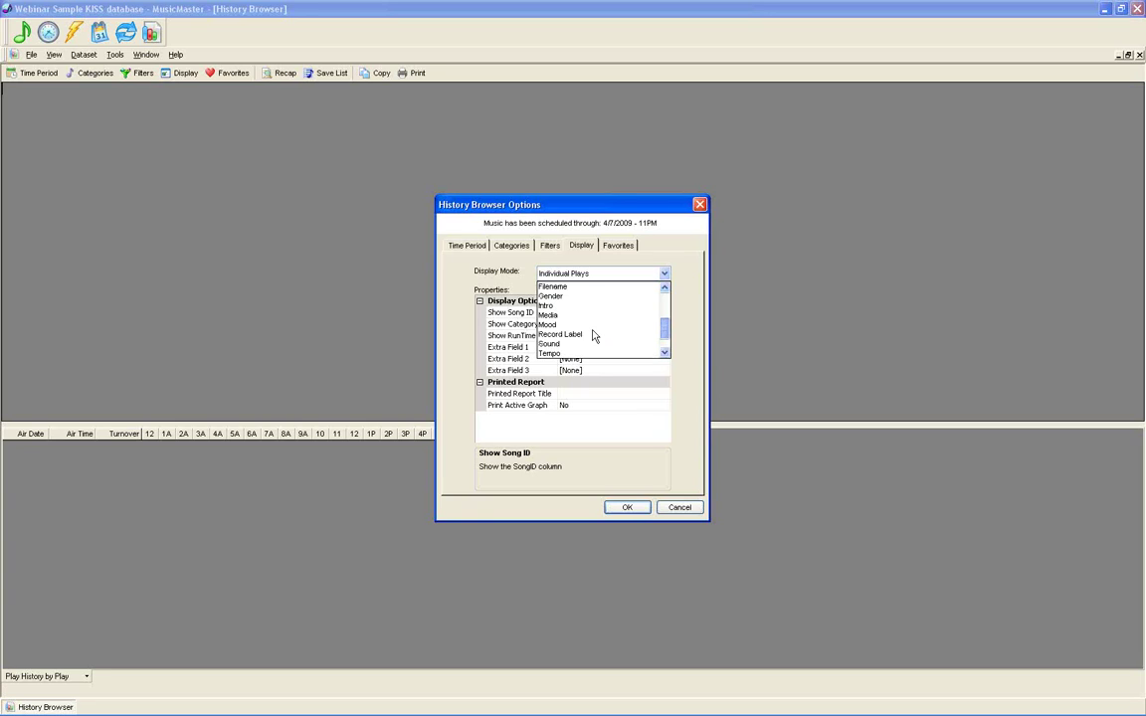
scroll(594, 334, "up", 3)
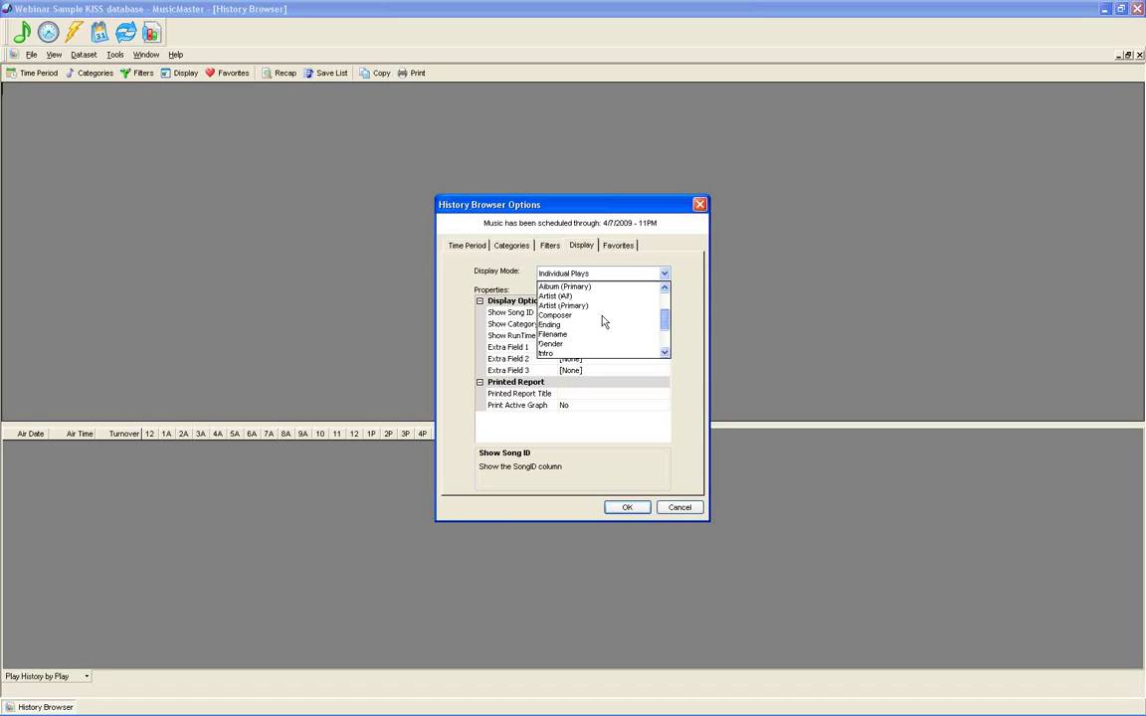
left_click(651, 257)
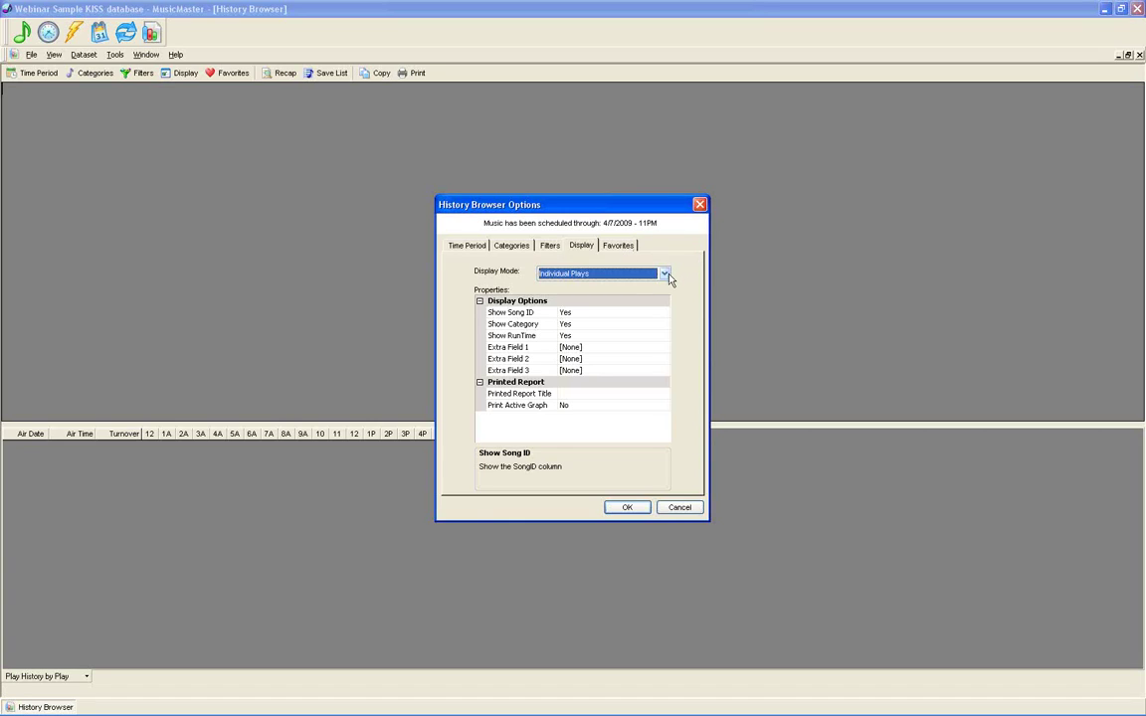
left_click(665, 276)
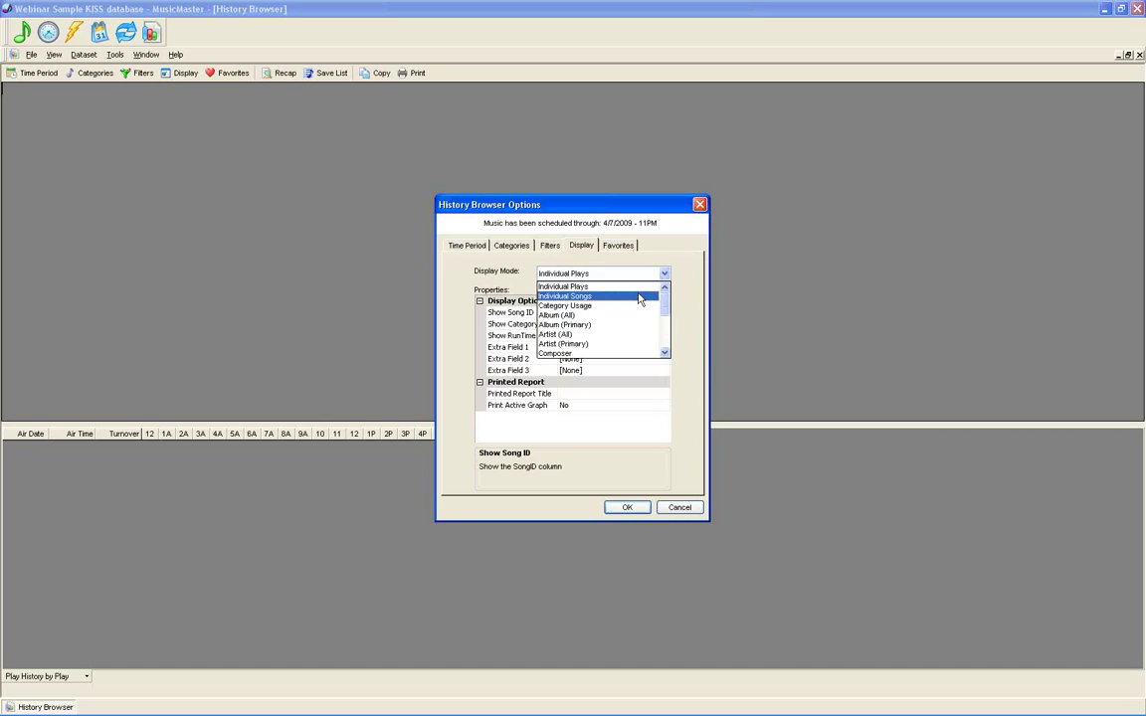
left_click(640, 301)
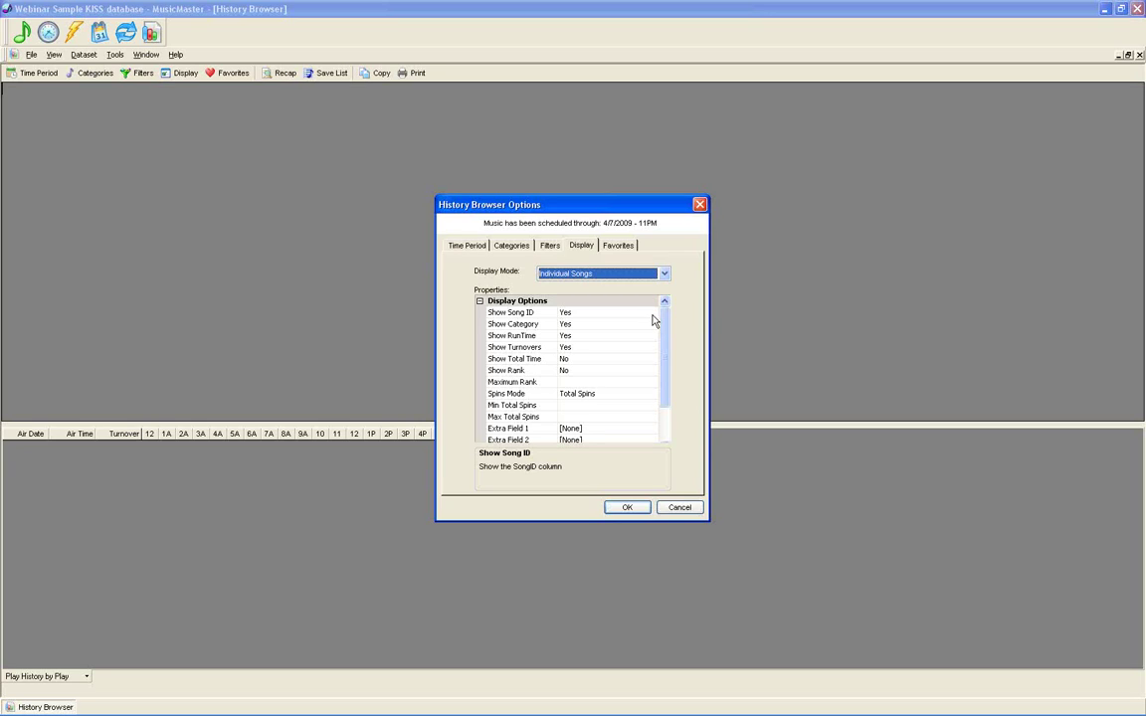
- Hide the Song ID and RunTime columns in the display options by setting both to No
left_click(653, 314)
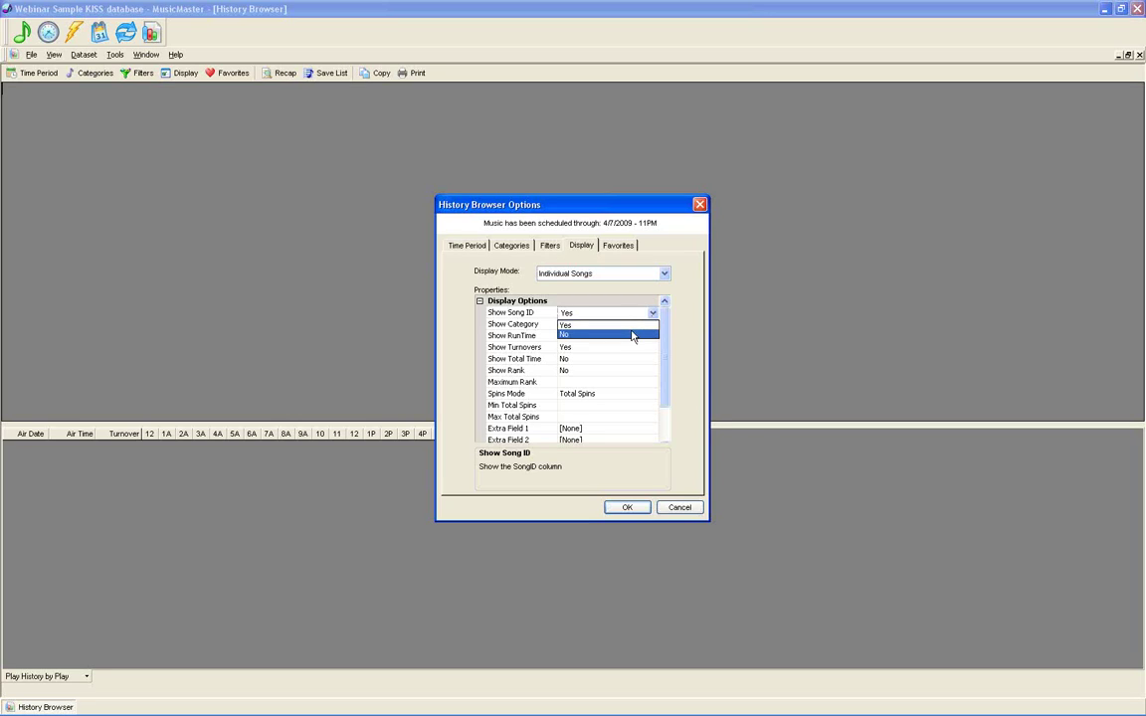
left_click(631, 335)
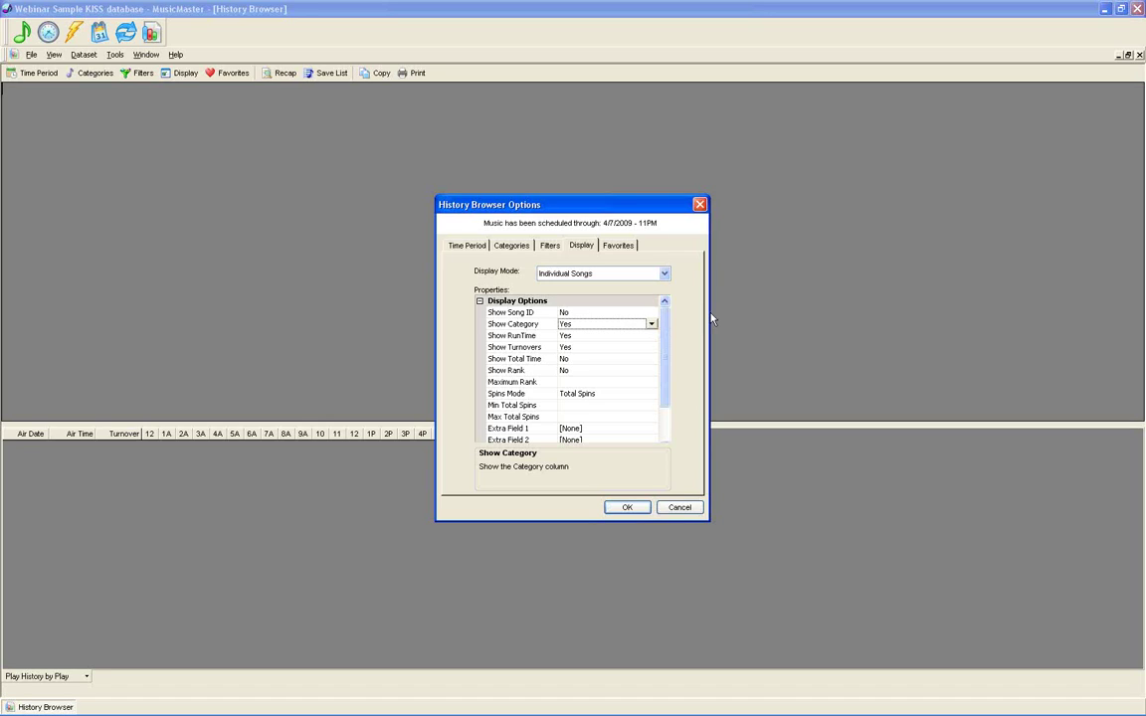
left_click(651, 338)
left_click(651, 337)
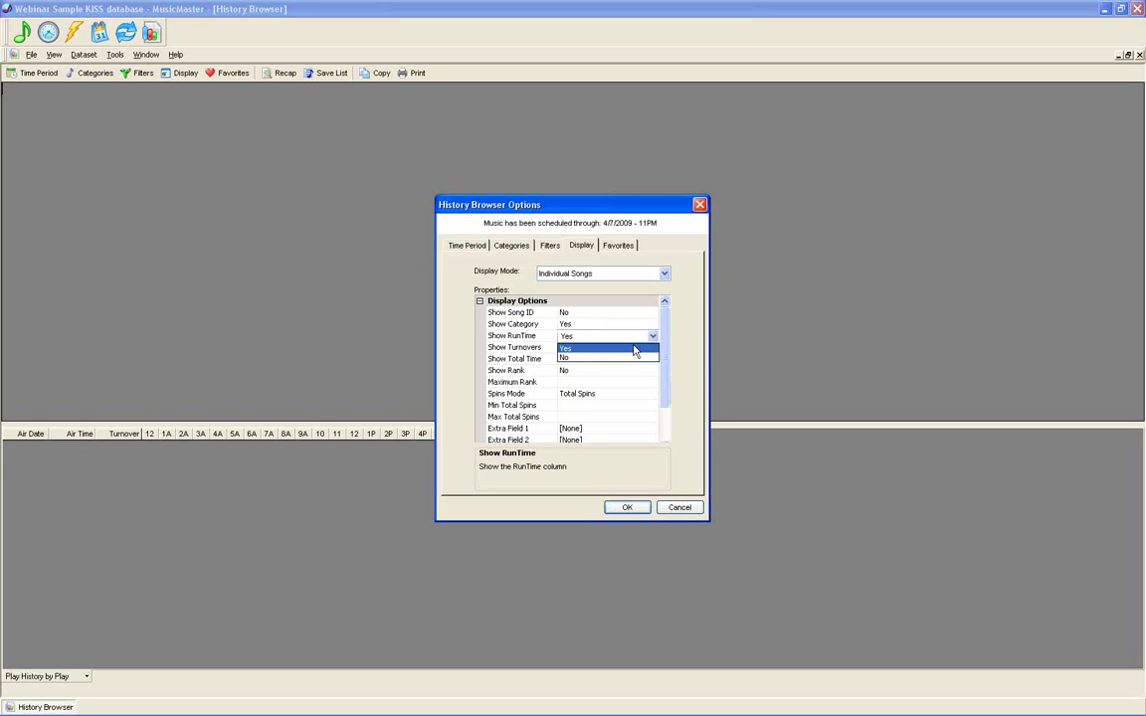
left_click(627, 357)
left_click(633, 348)
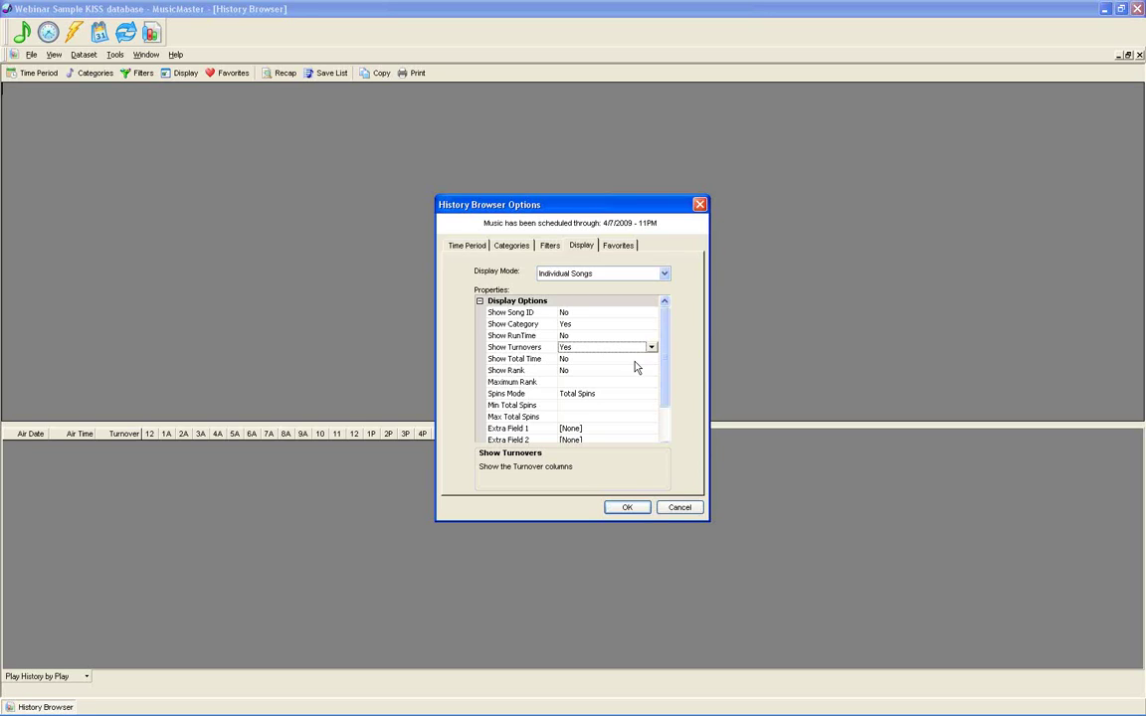
- Set Show Rank to Yes and keep the Spins Mode at Total Spins
left_click(646, 370)
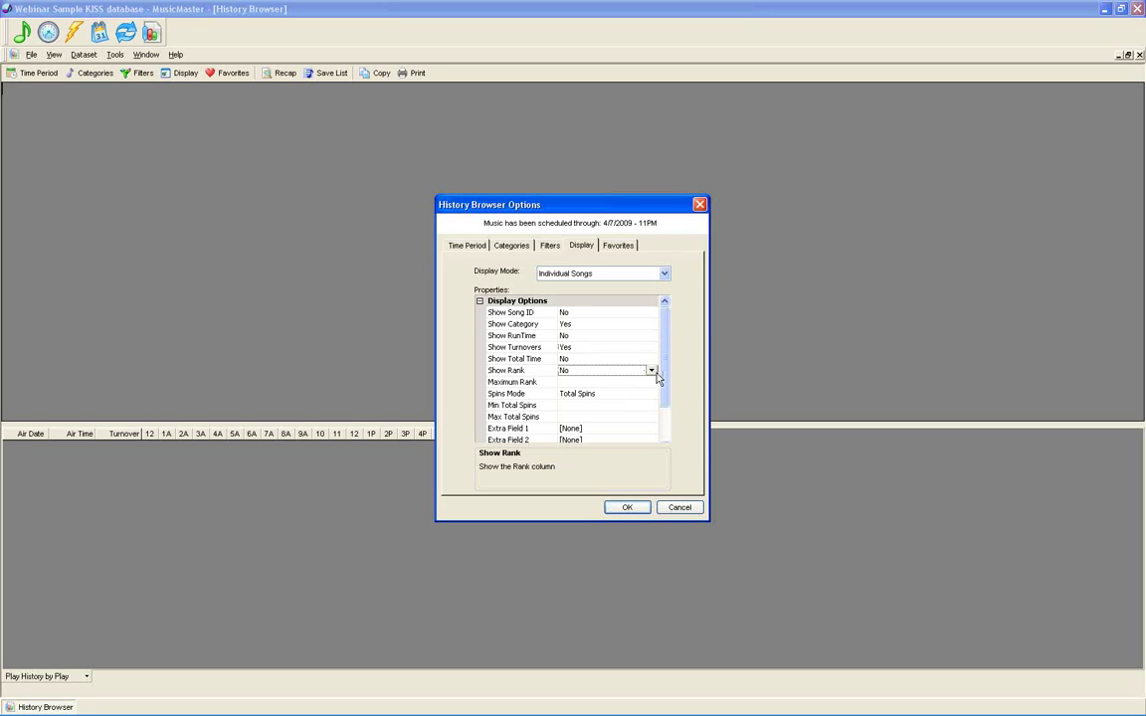
left_click(652, 371)
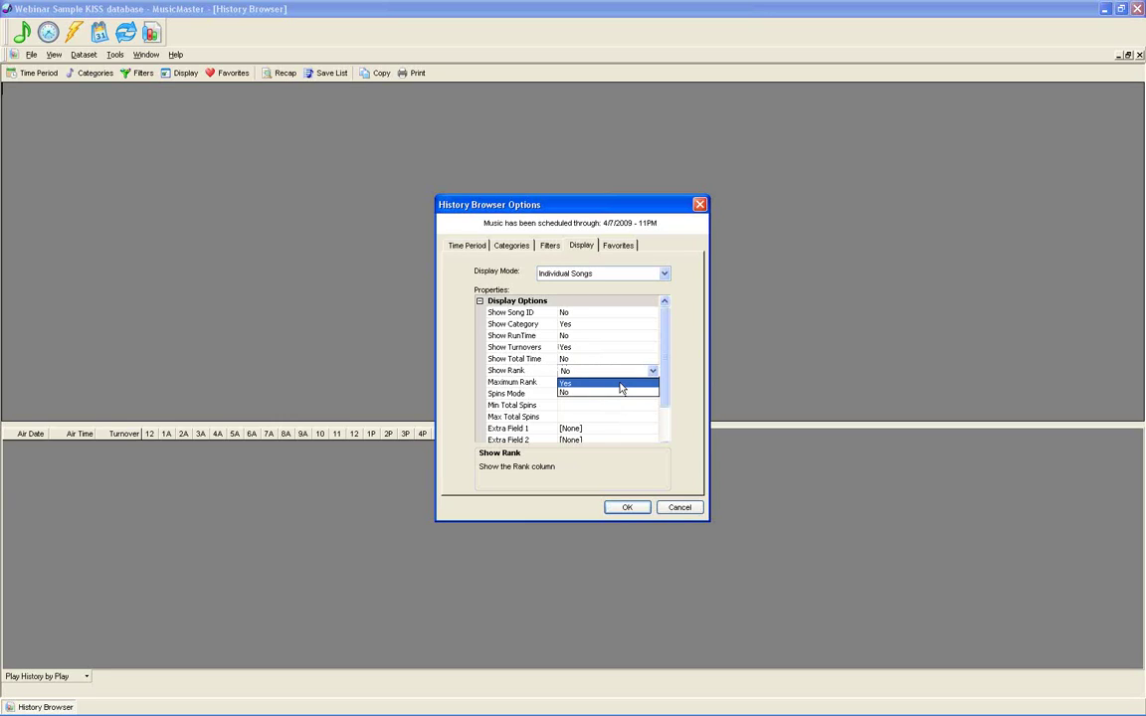
left_click(620, 385)
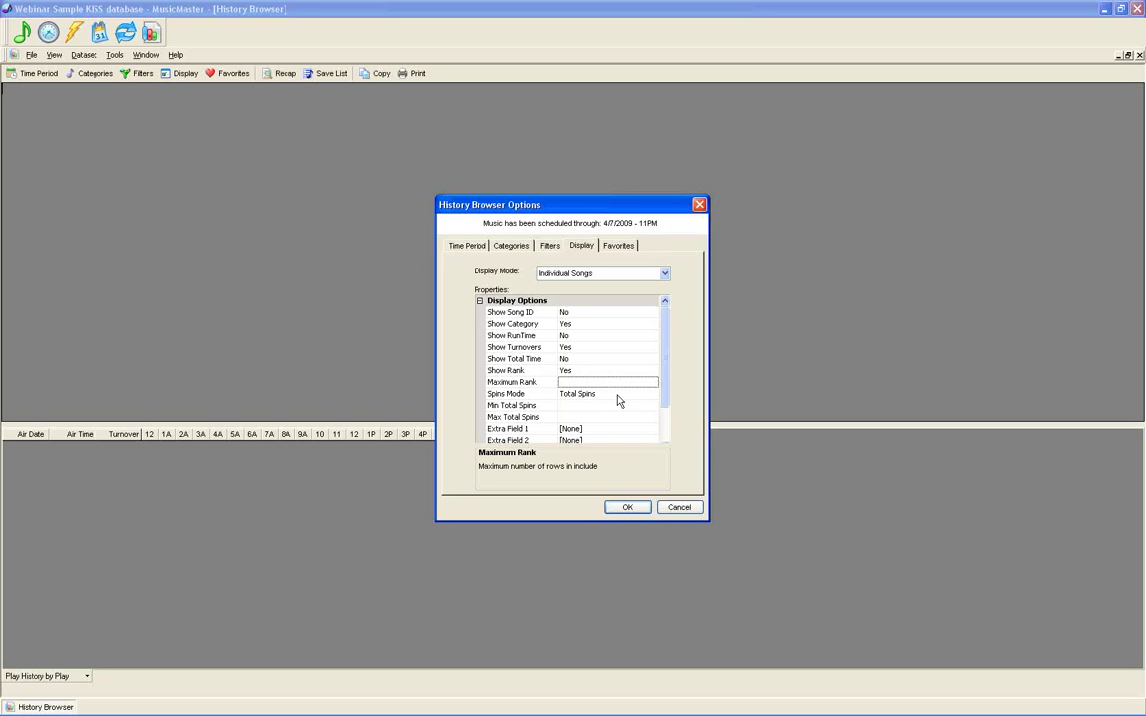
left_click(613, 397)
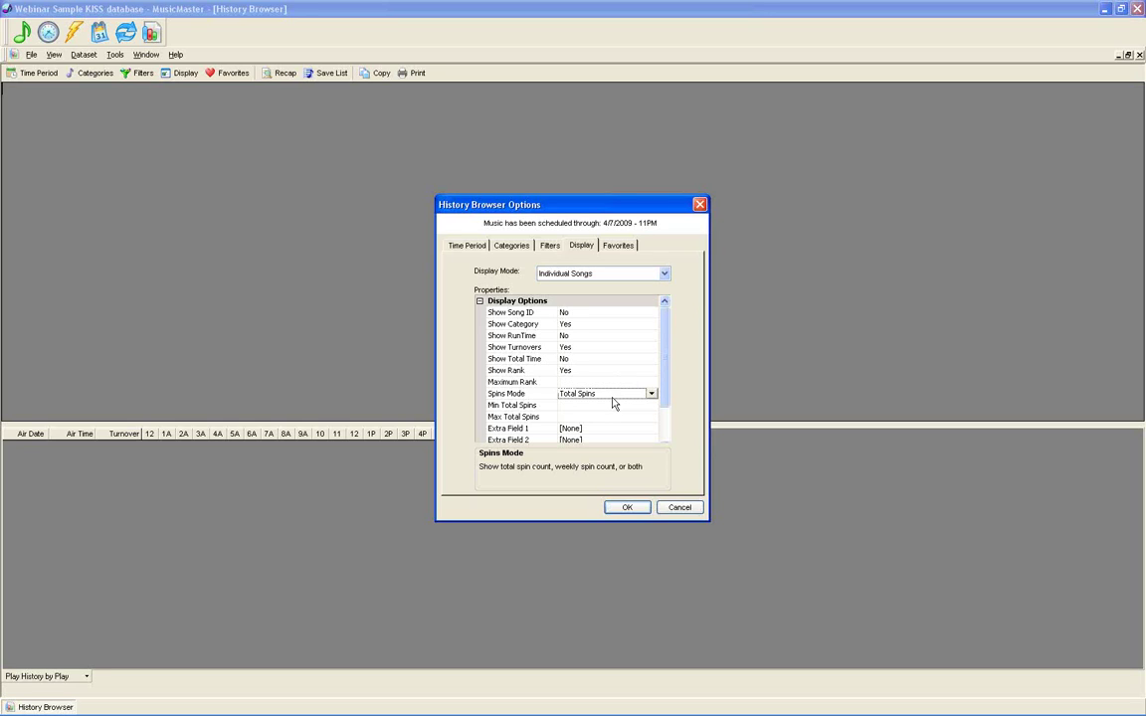
left_click(650, 395)
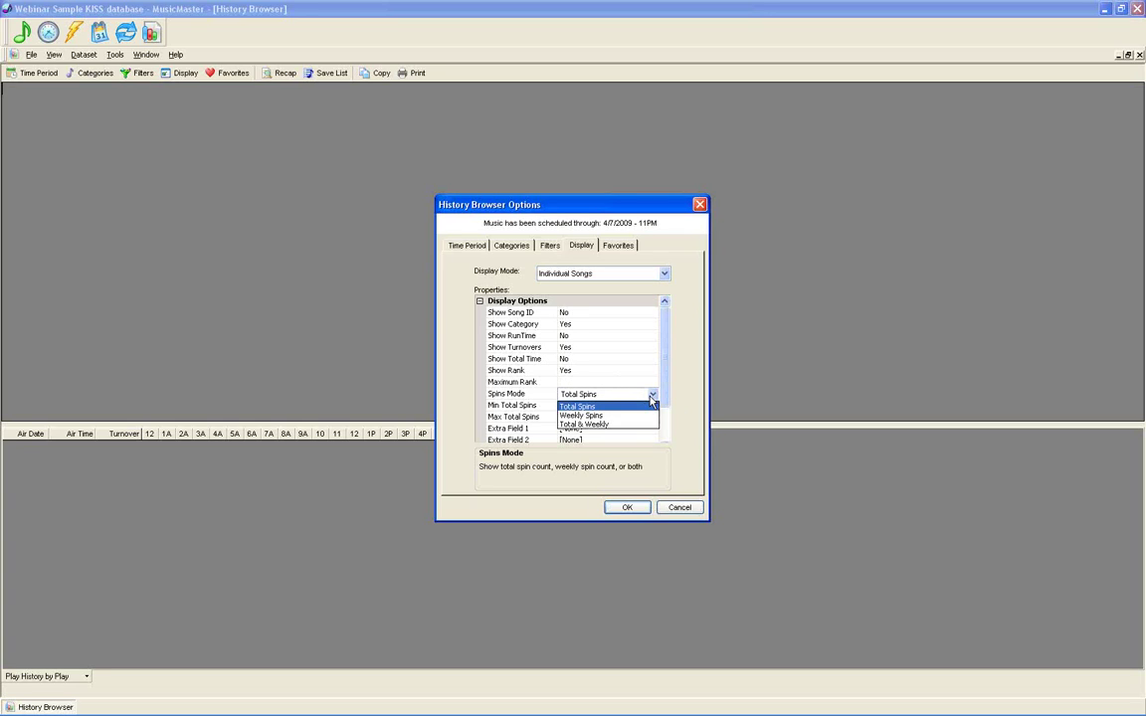
left_click(602, 405)
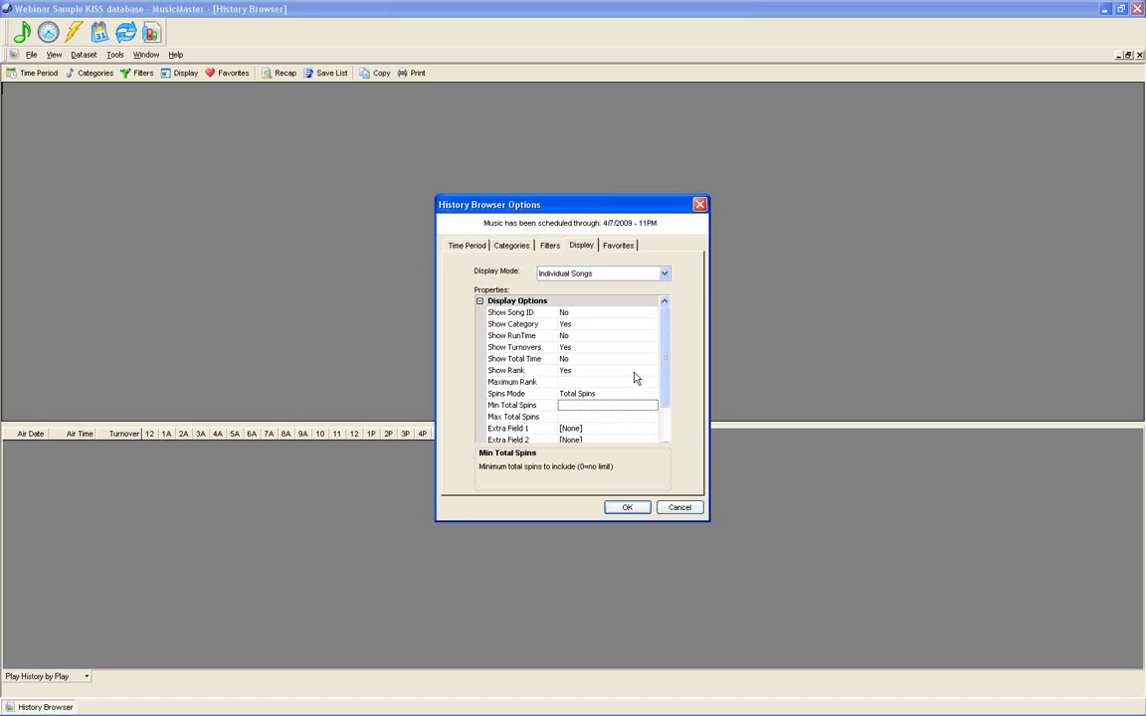
- Review the remaining display properties, time period and included categories, and run the history analysis with these options
left_click(598, 419)
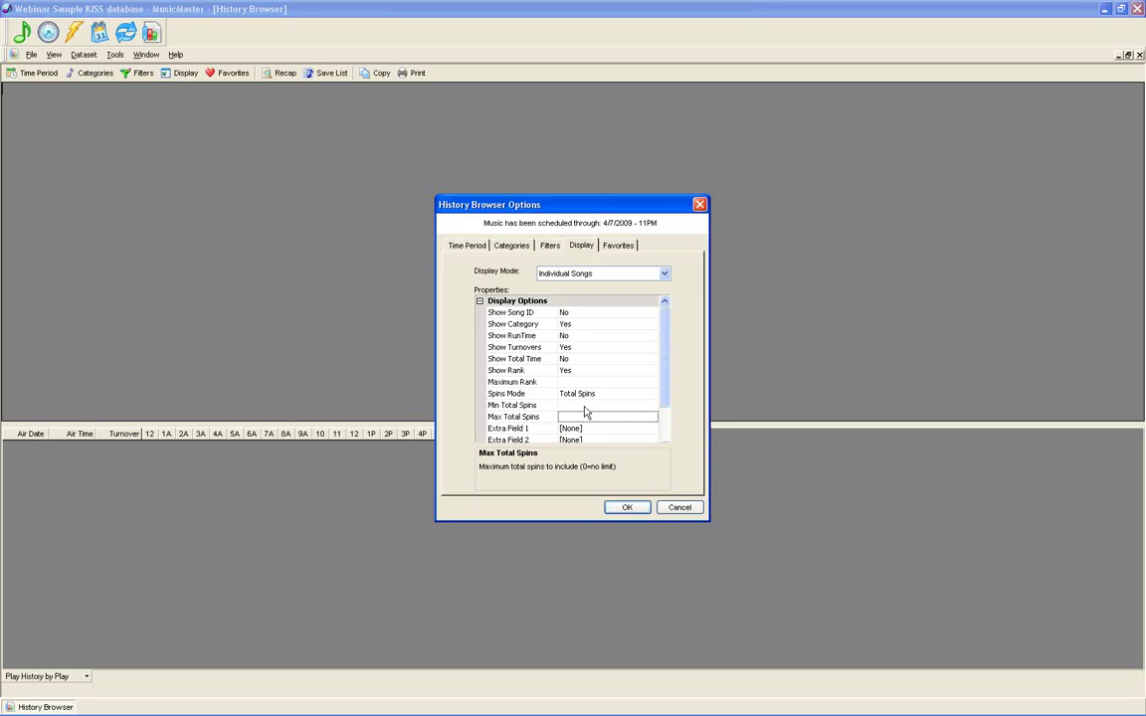
left_click(582, 406)
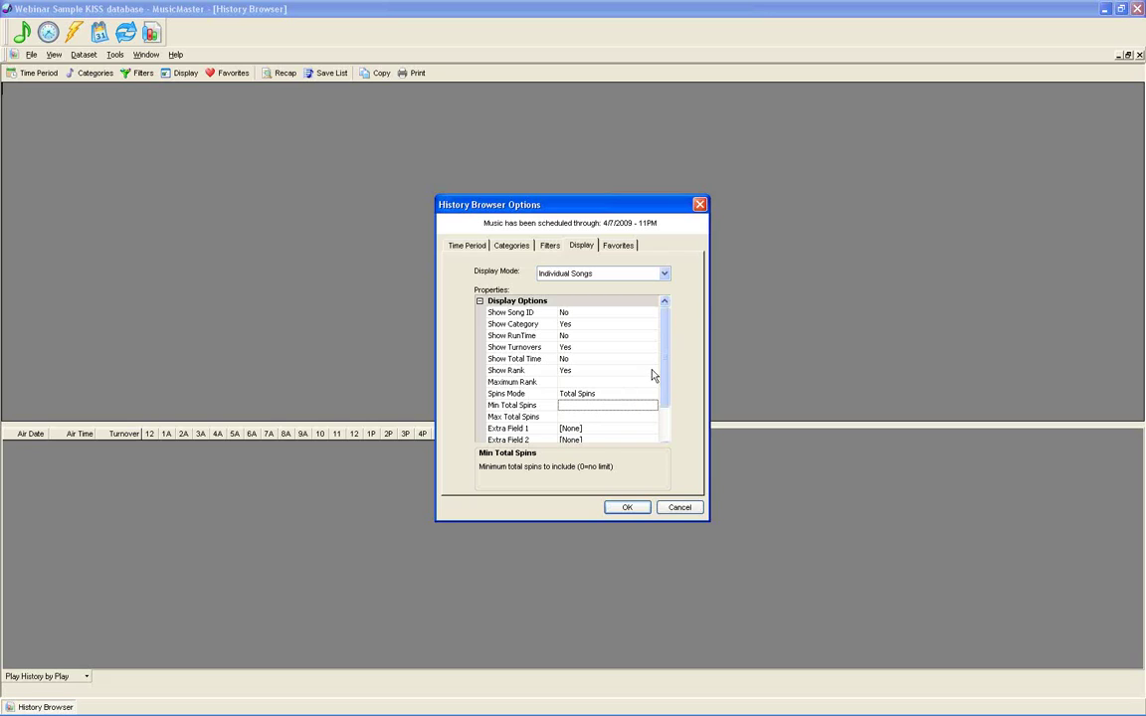
left_click_drag(666, 385, 667, 410)
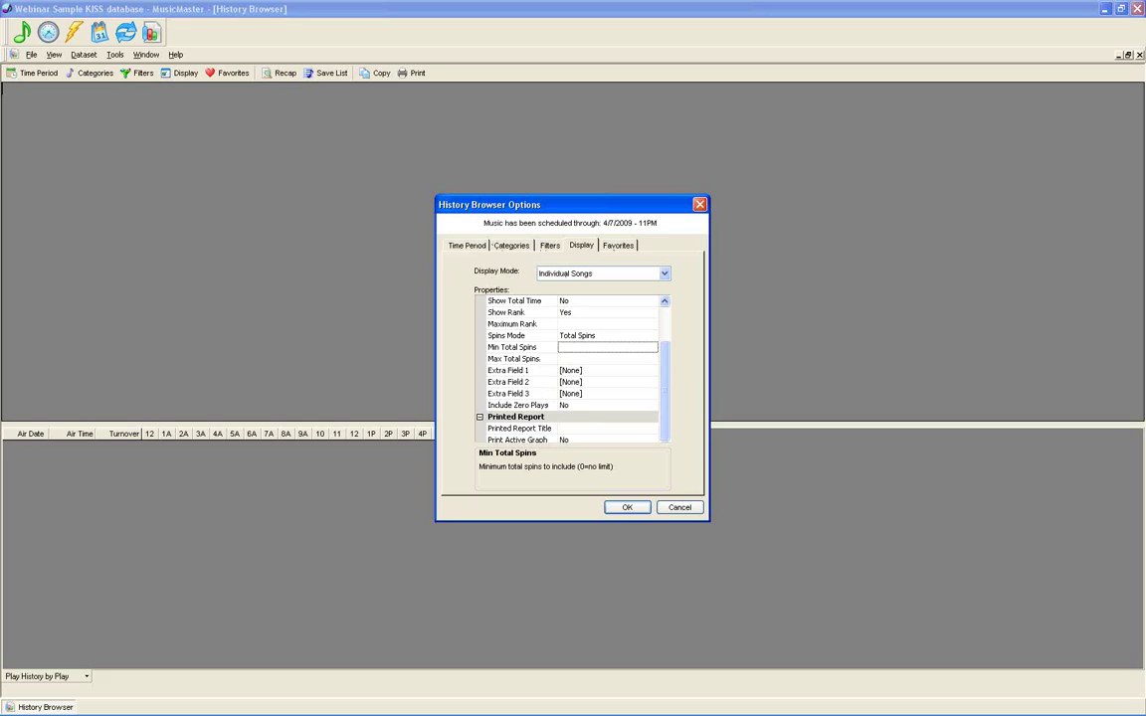
left_click(485, 247)
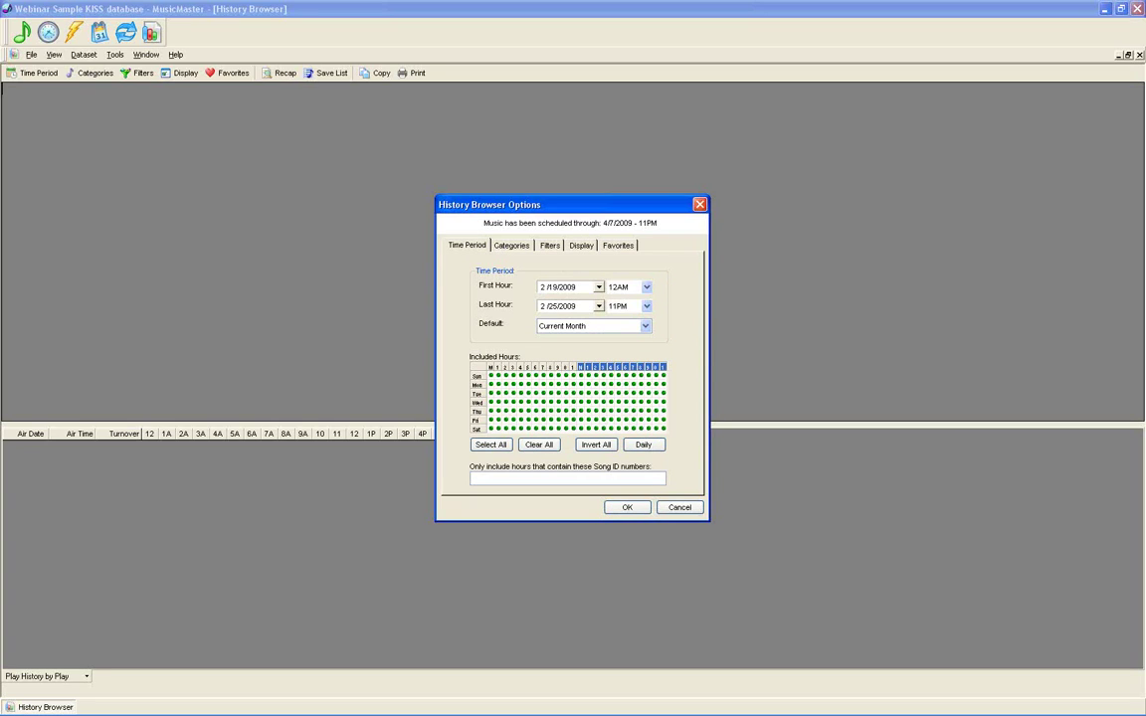
left_click(502, 248)
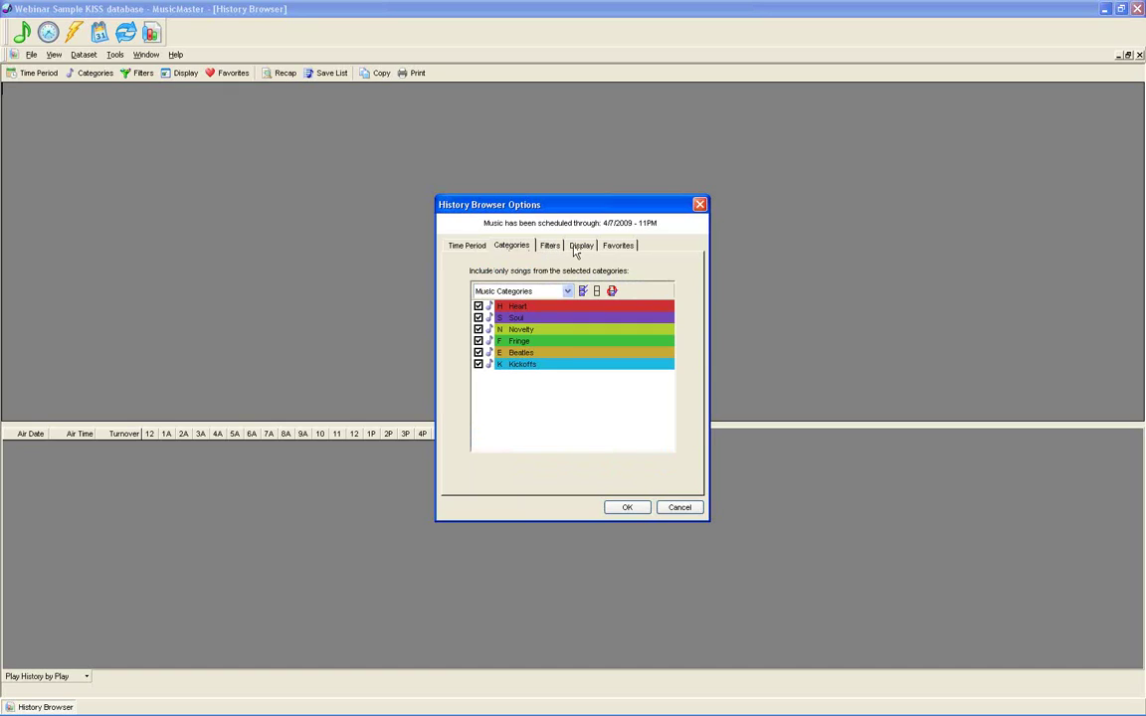
left_click(624, 508)
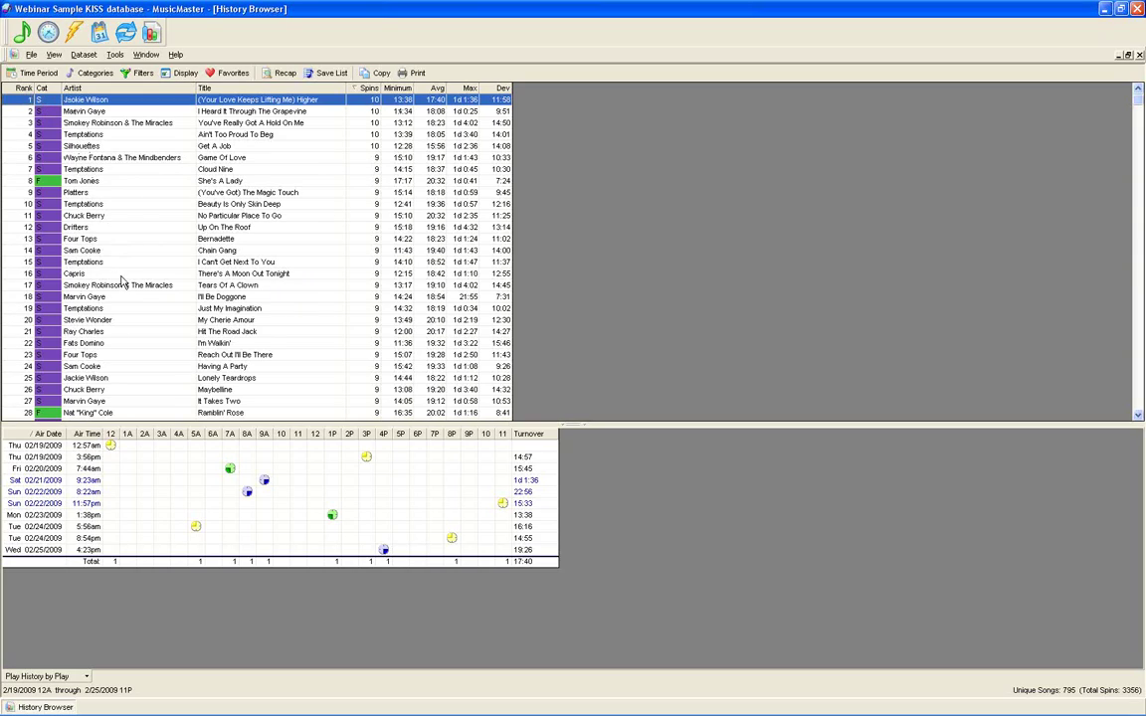
- Sort the song list by artist, by spins in ascending order, and finally by spins in descending order
left_click(110, 88)
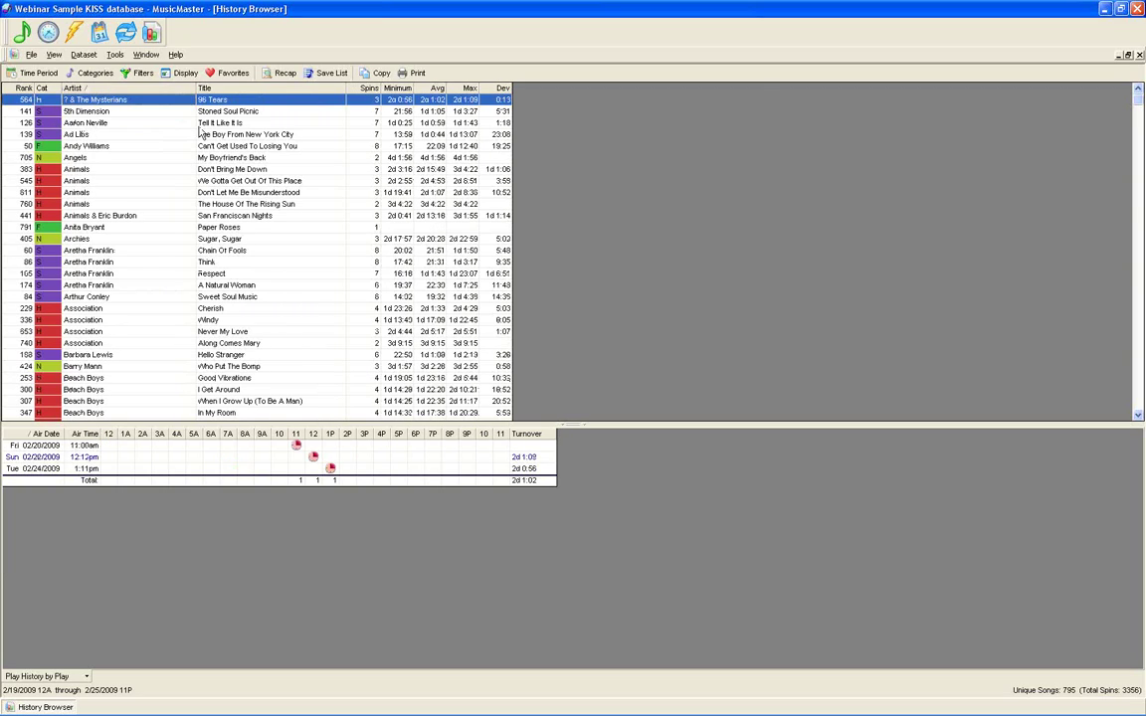
left_click(368, 89)
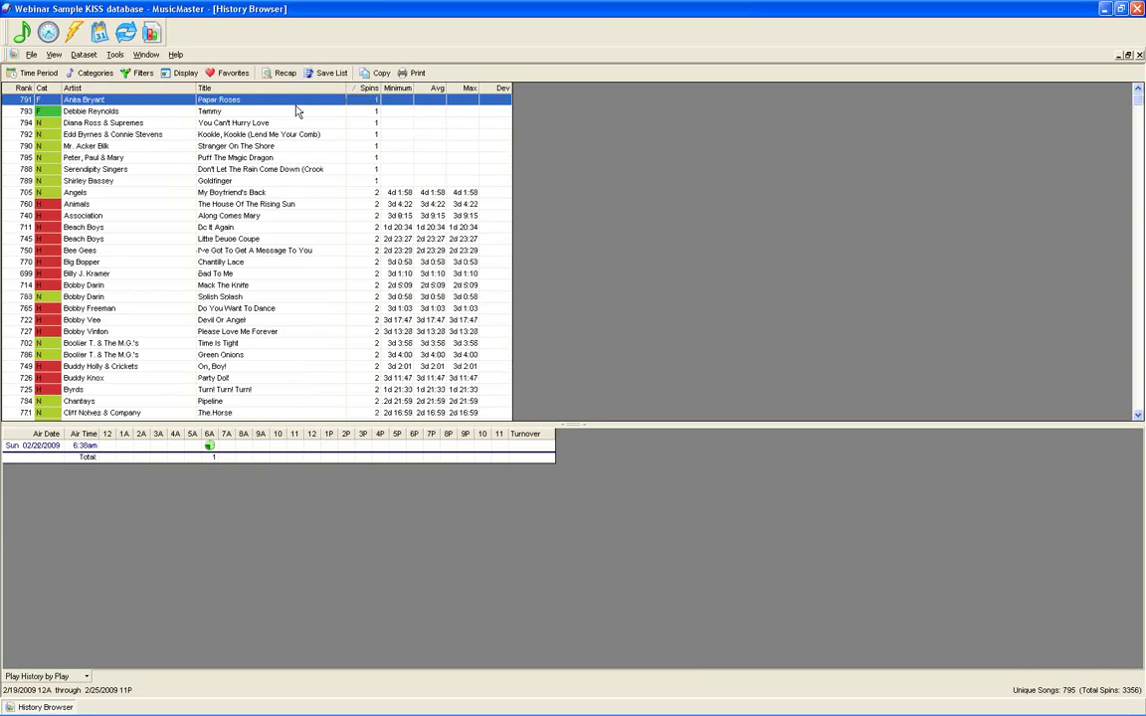
left_click(366, 90)
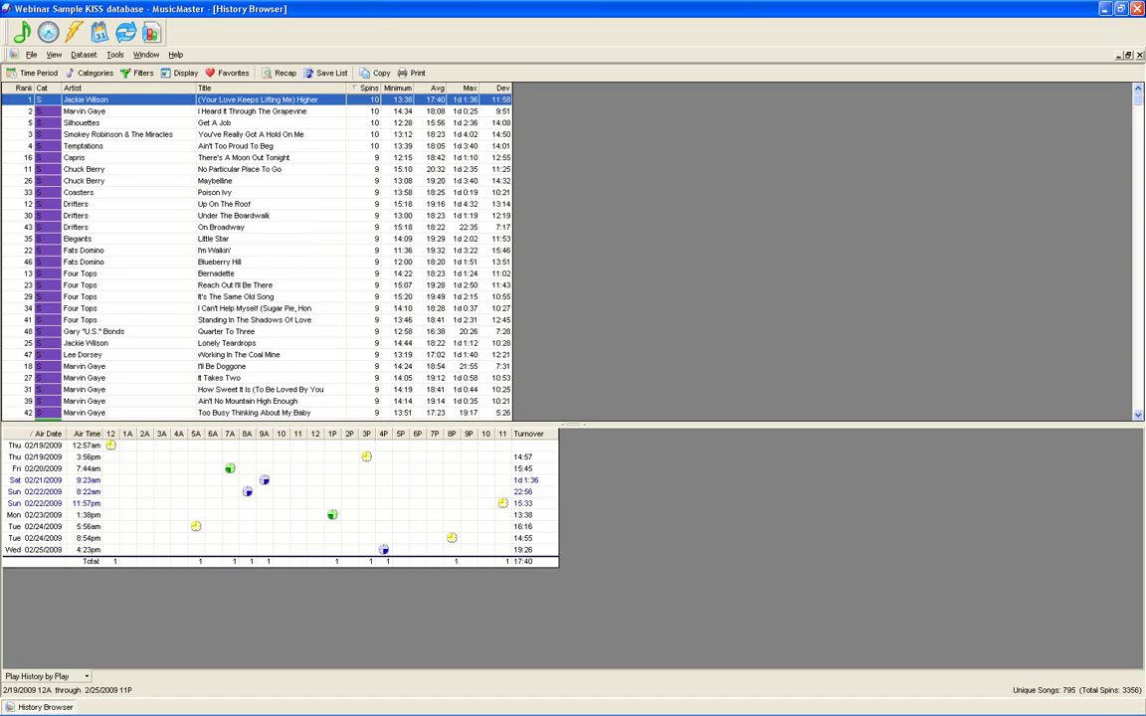
- View the individual plays of "Maybelline", "Get A Job" and "On Broadway", returning to "Maybelline"
left_click(215, 181)
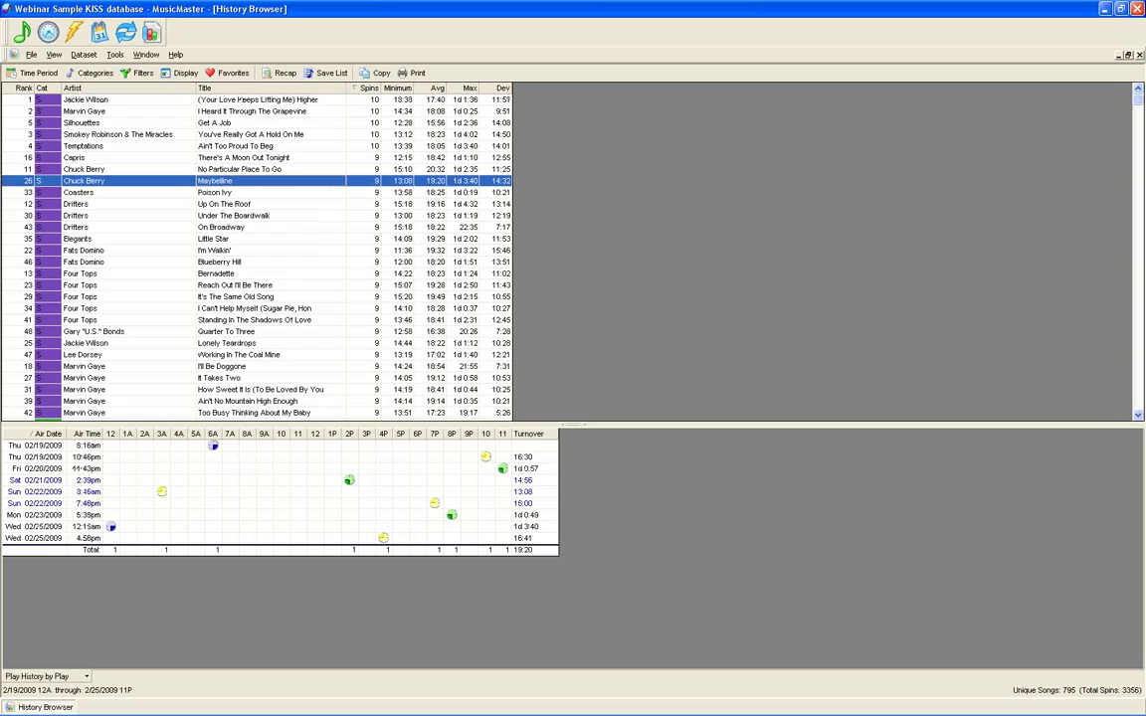
left_click(258, 124)
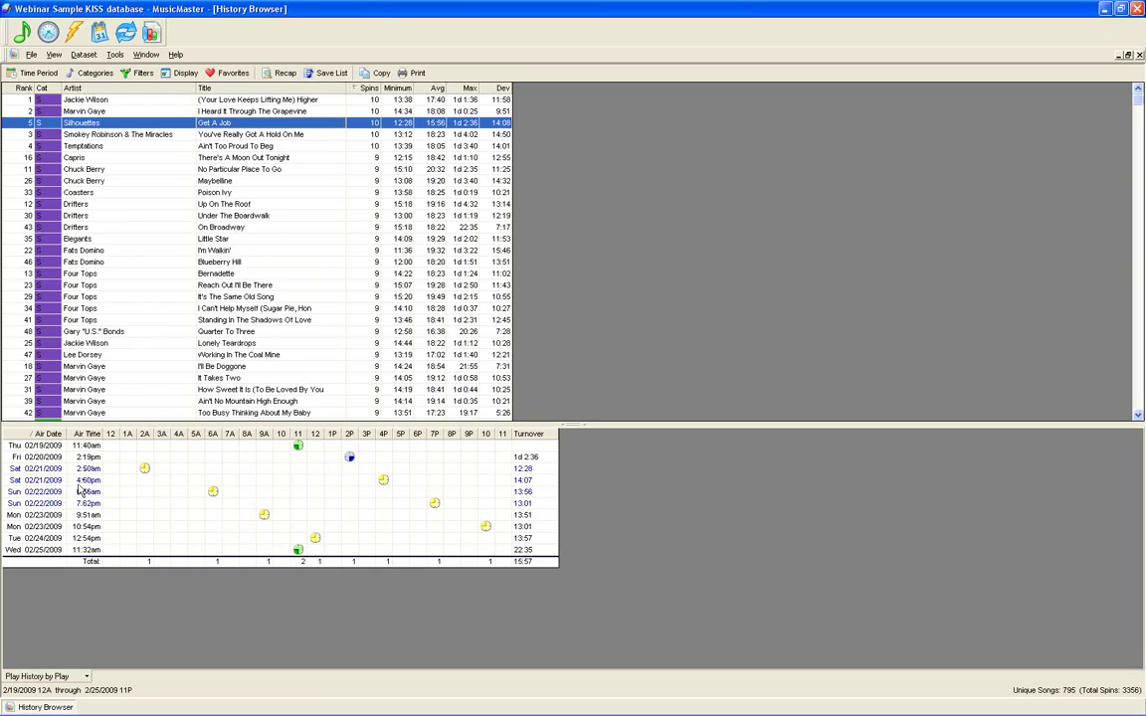
left_click(105, 228)
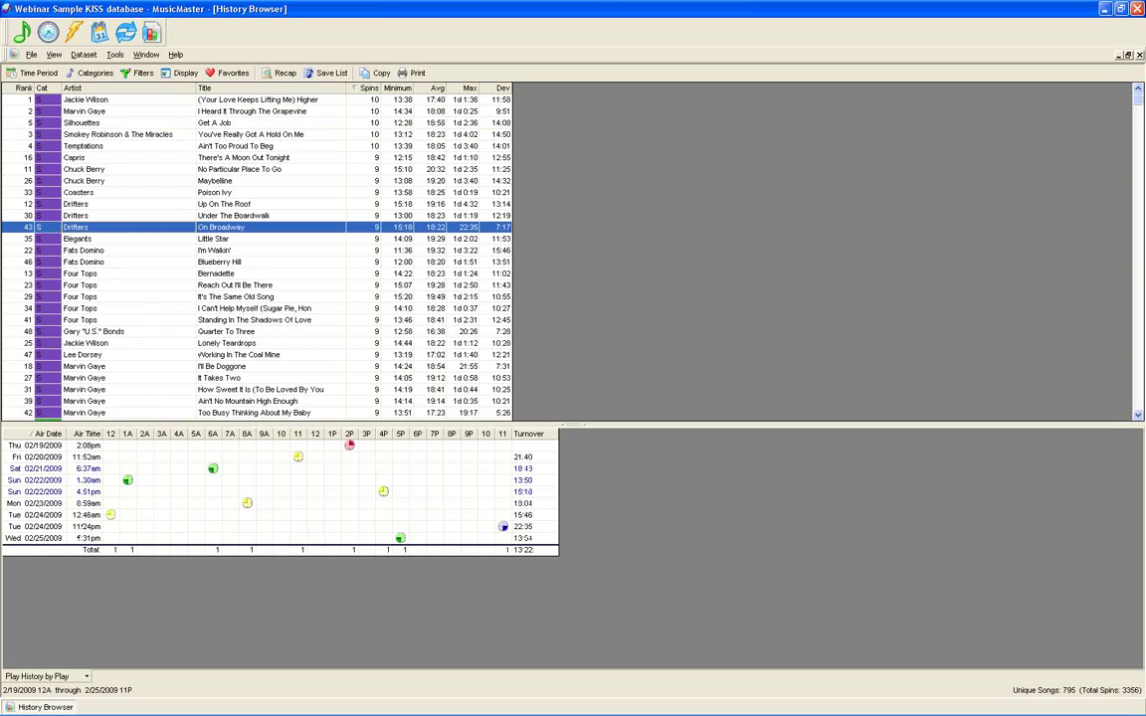
left_click(104, 184)
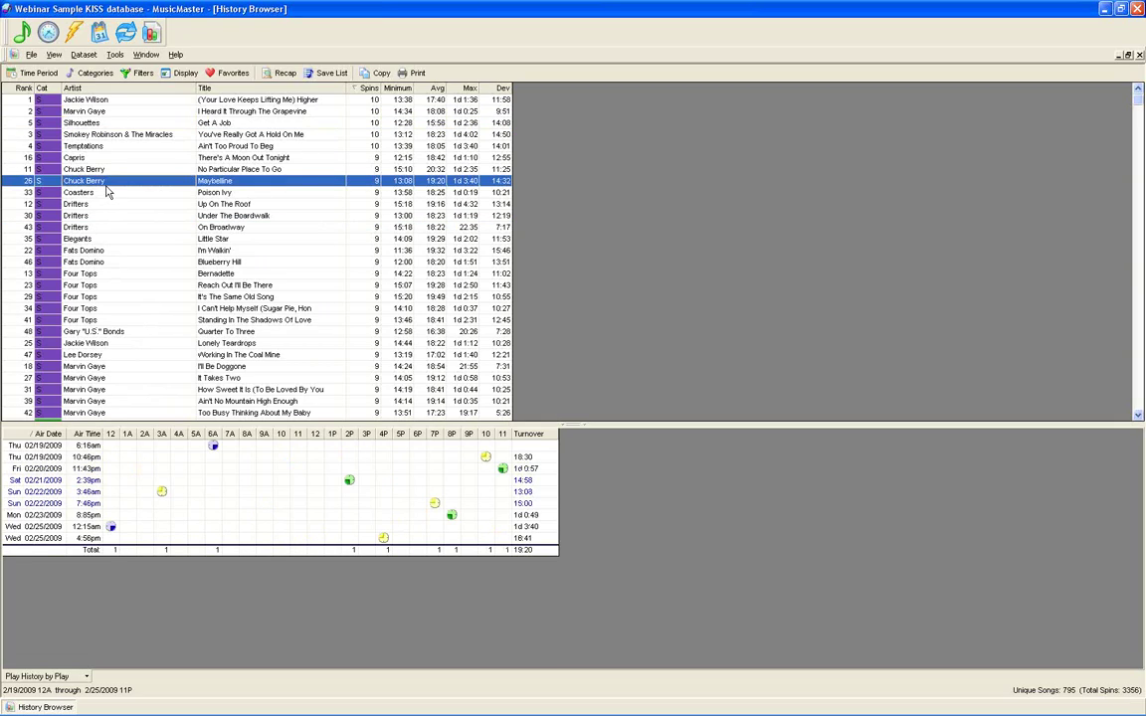
- Sort the song list by rank and view the plays of "Beauty Is Only Skin Deep" and "Bernadette"
left_click(26, 89)
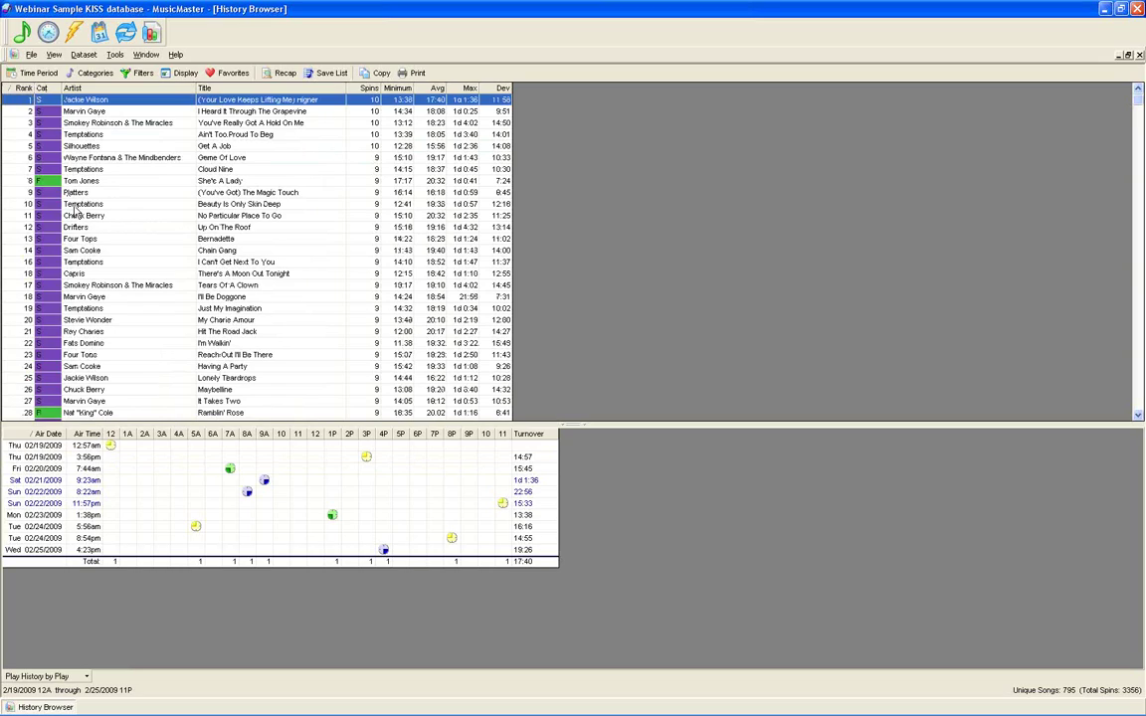
left_click(73, 204)
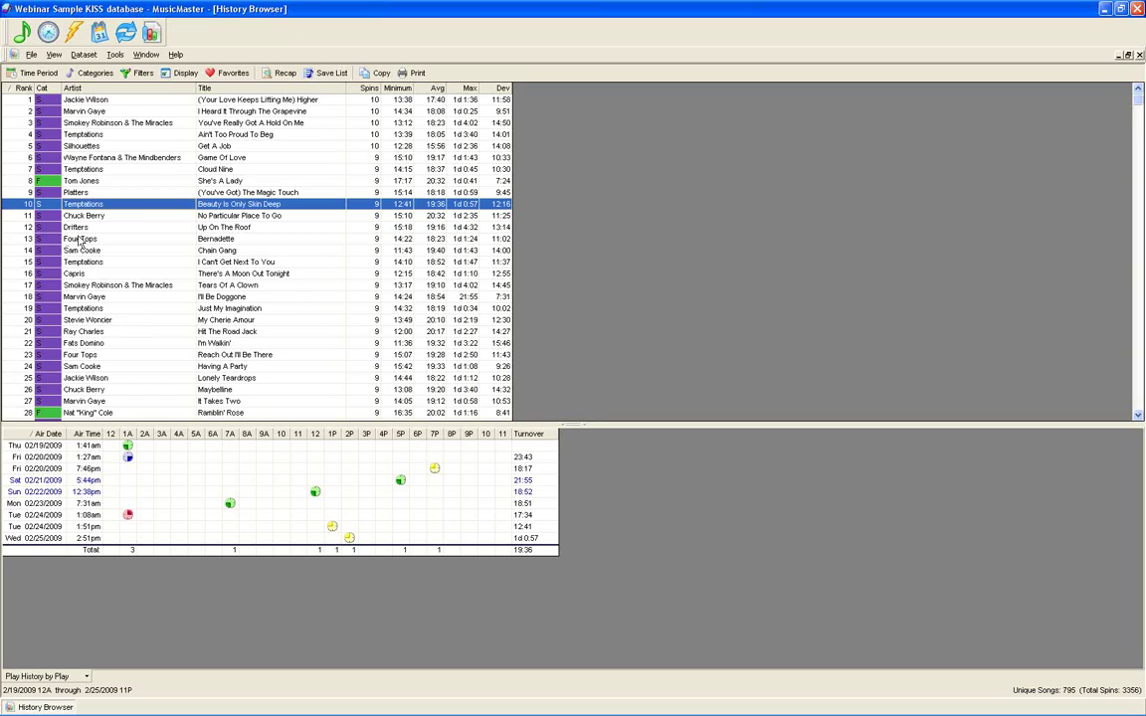
left_click(78, 239)
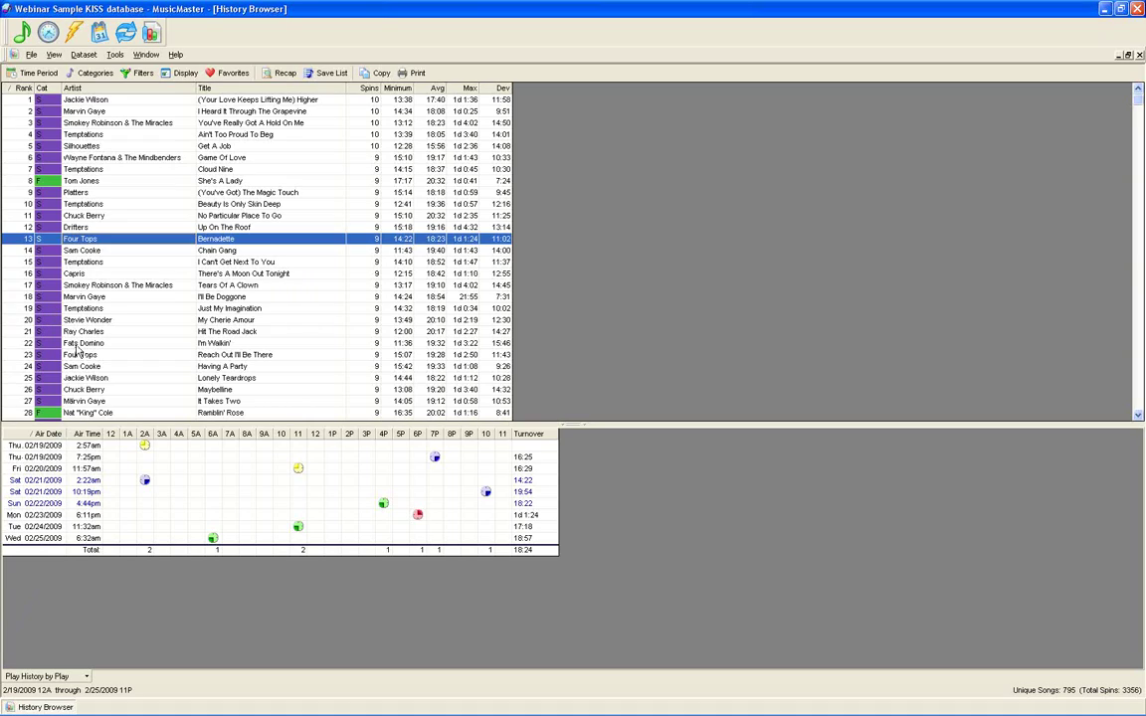
- View the selected song's Spins Density and Spins by Week graphs, and switch the view to Play History by Date
left_click(37, 677)
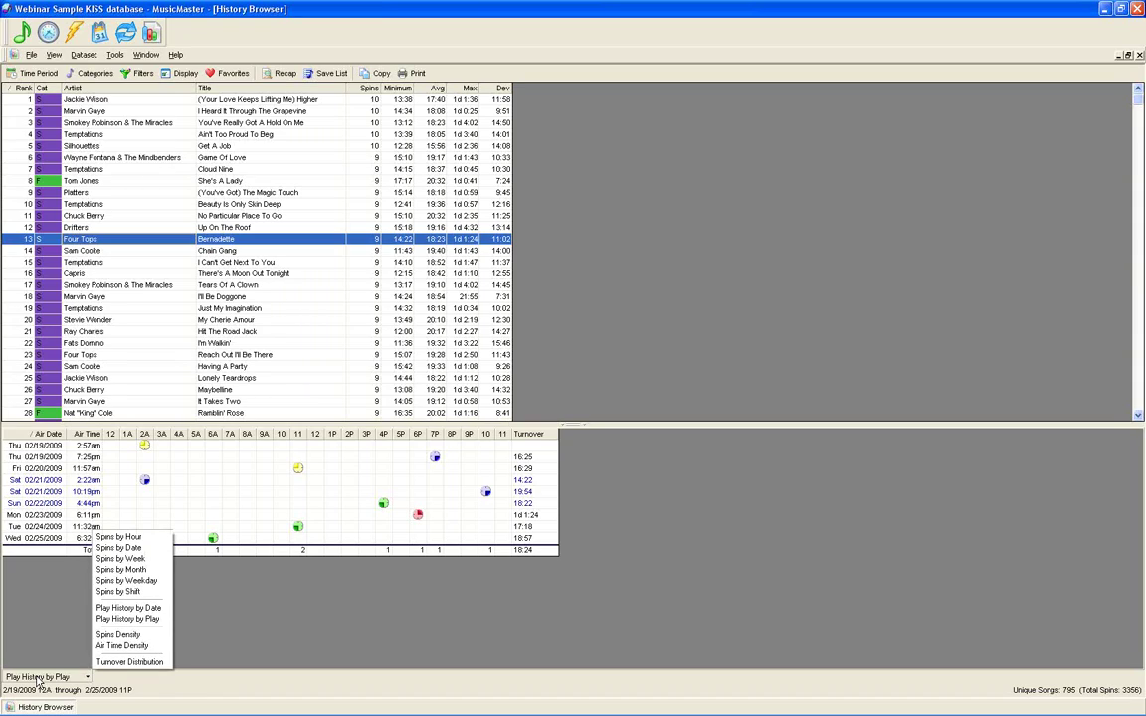
left_click(105, 637)
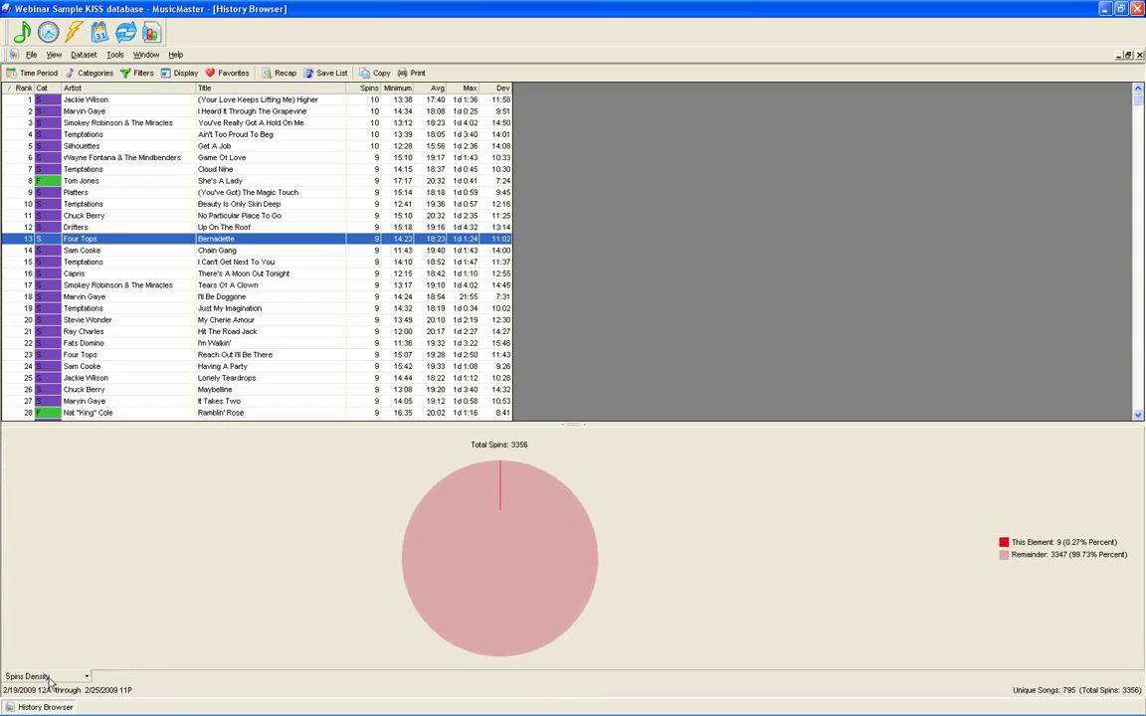
left_click(53, 677)
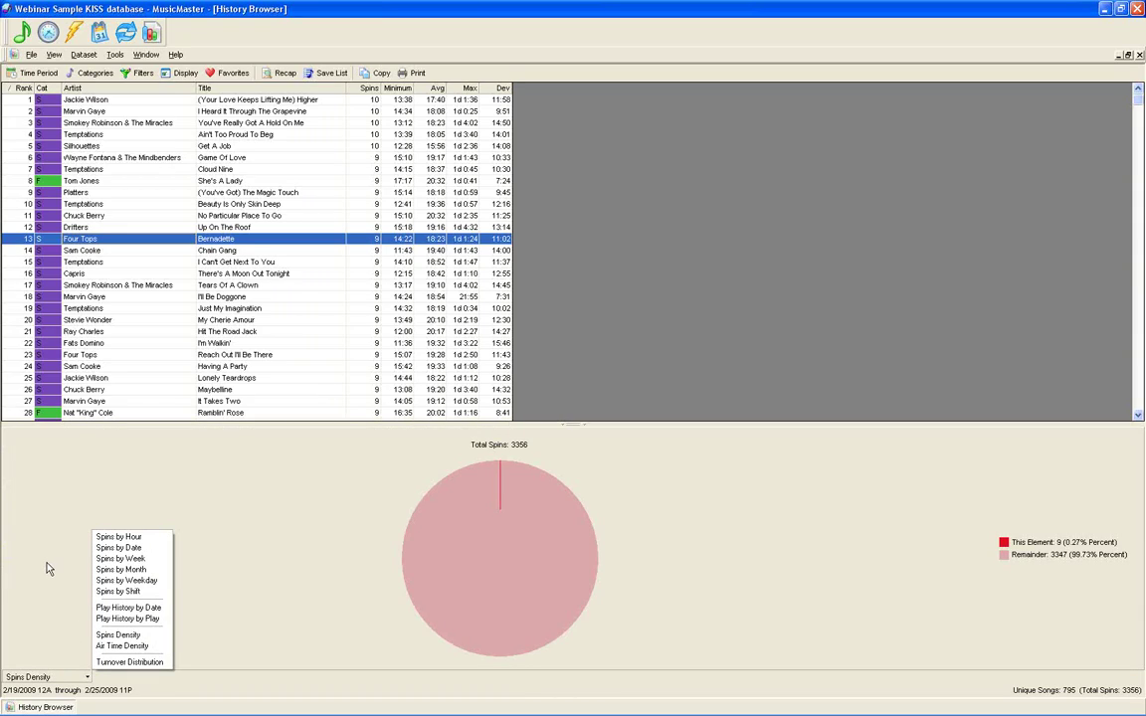
left_click(139, 559)
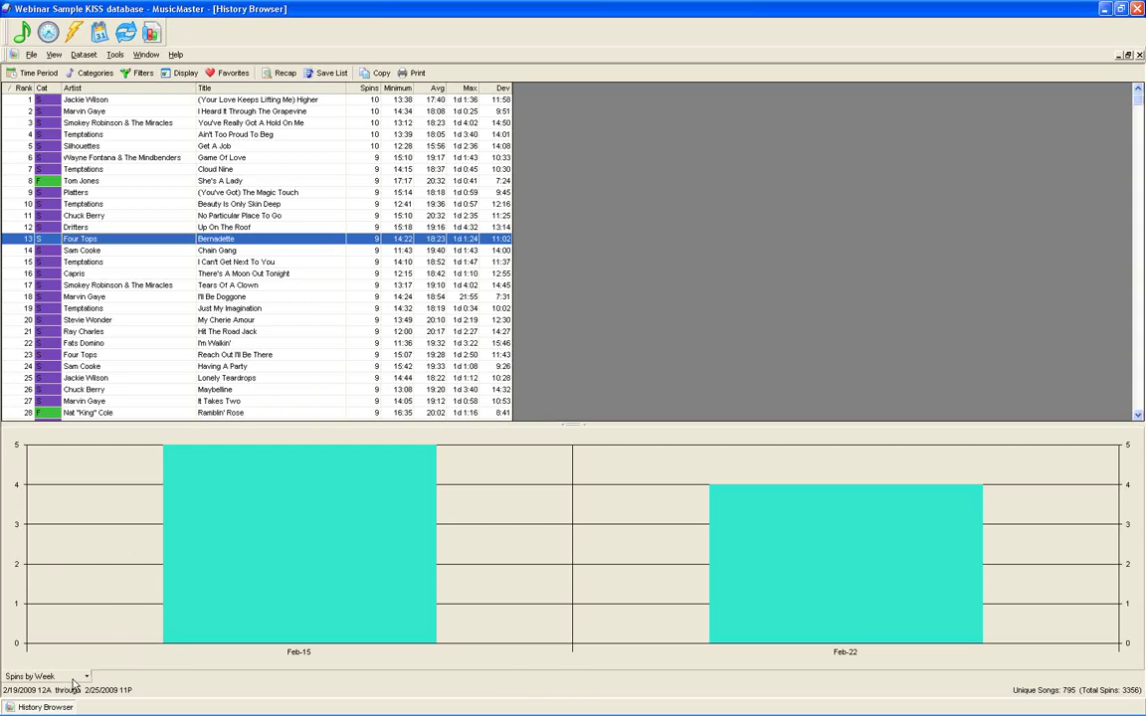
left_click(73, 679)
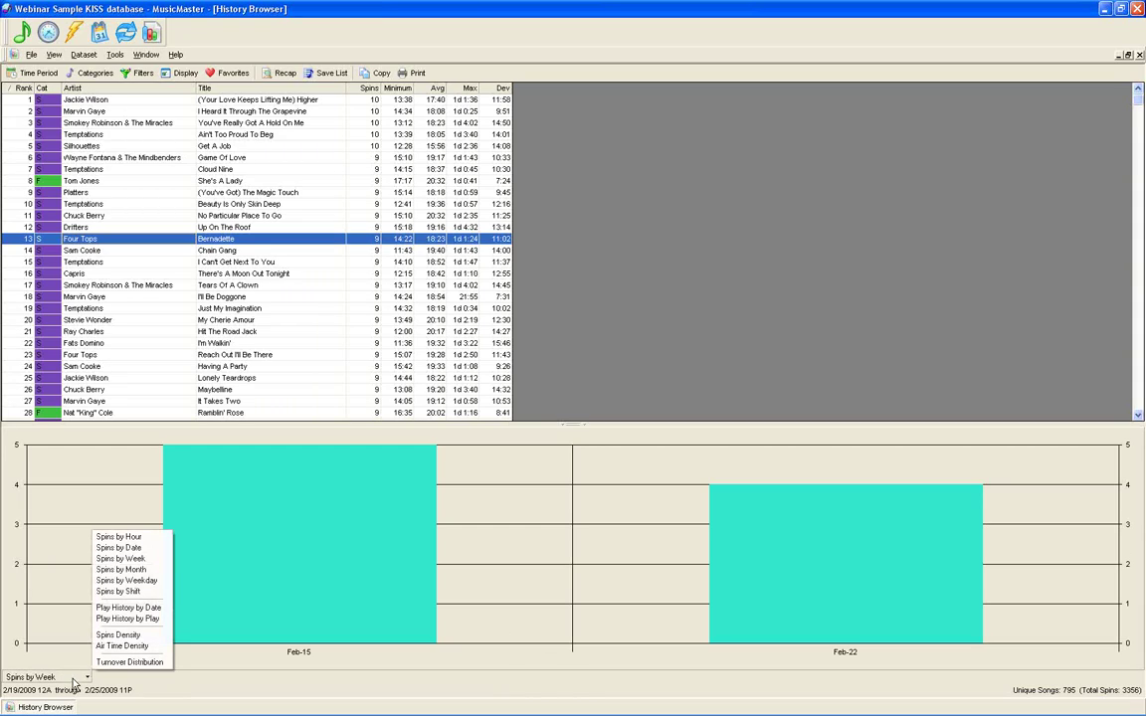
left_click(127, 607)
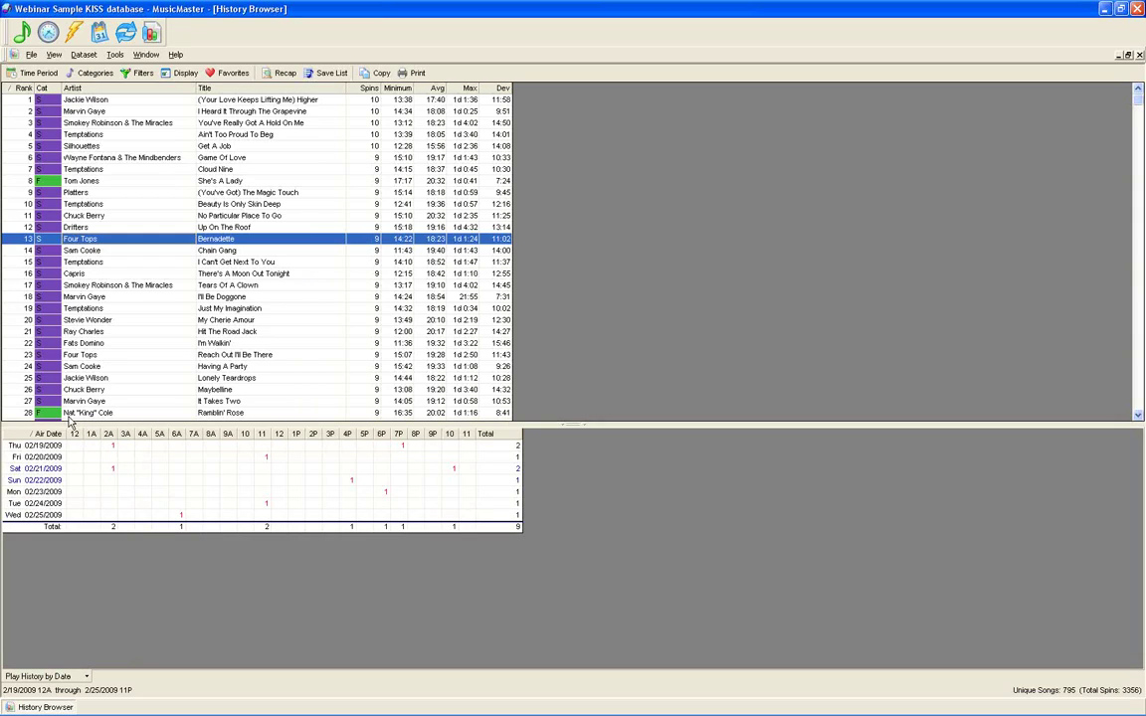
- View the play history by date of "My Cherie Amour" and examine the lower-ranked songs in the list
left_click(86, 677)
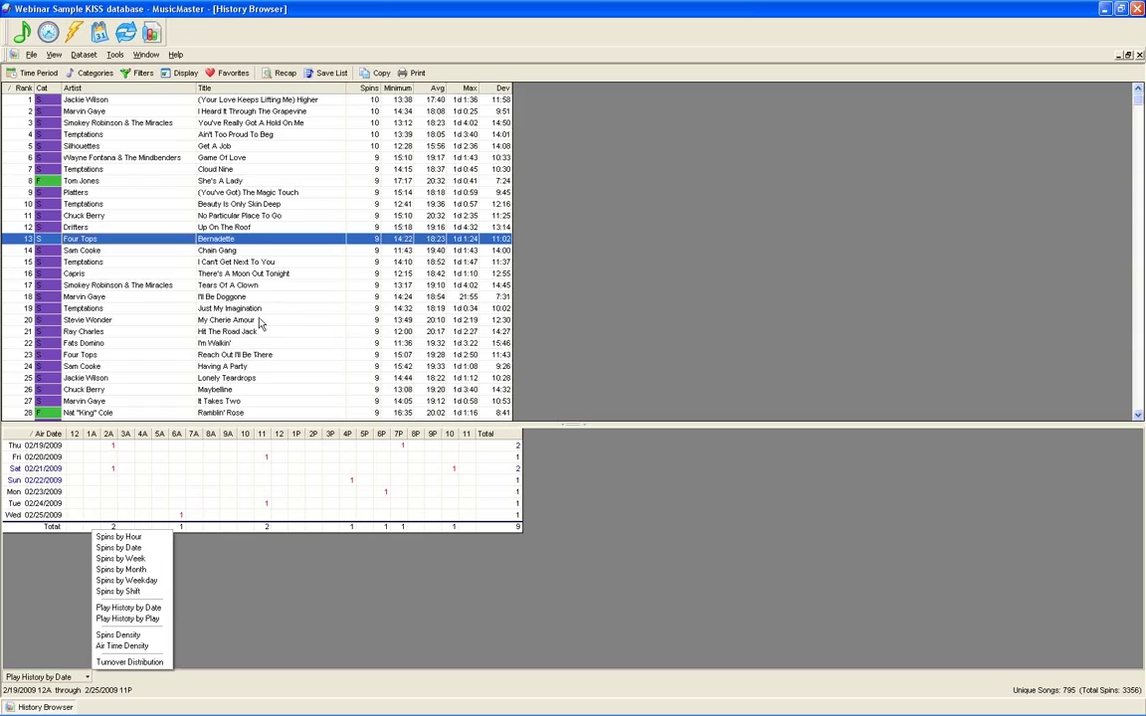
left_click(156, 321)
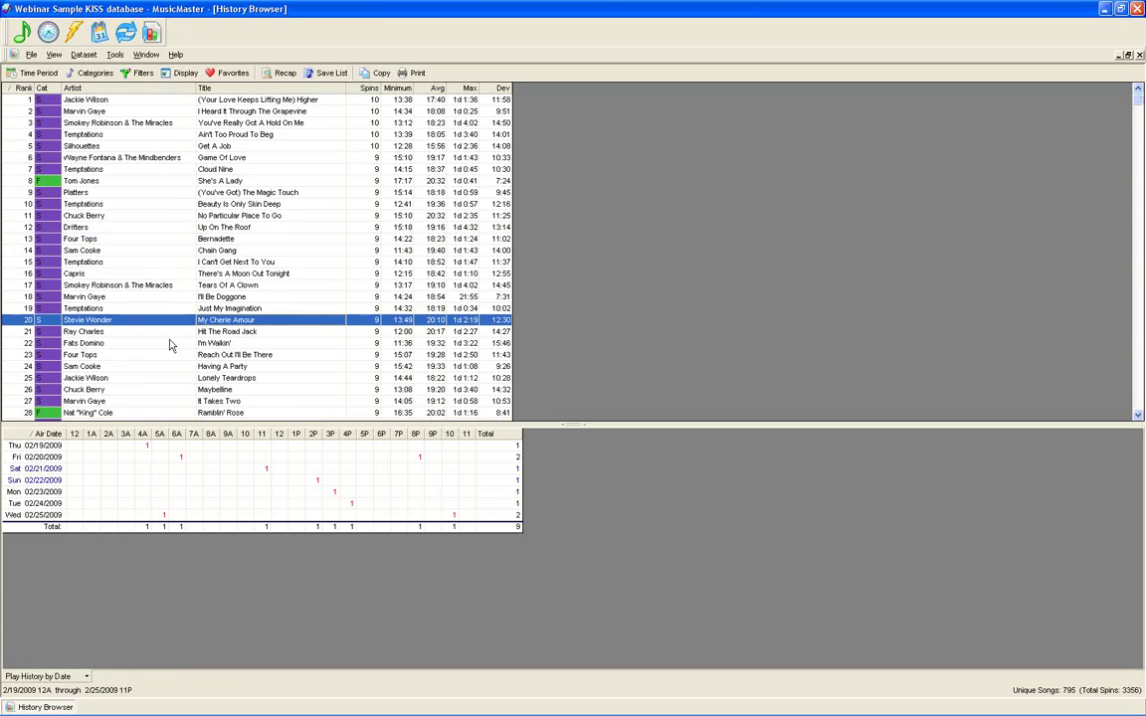
scroll(402, 319, "down", 6)
scroll(402, 324, "down", 15)
scroll(393, 325, "down", 20)
scroll(388, 338, "down", 20)
scroll(360, 368, "down", 20)
scroll(227, 344, "down", 15)
scroll(224, 348, "down", 7)
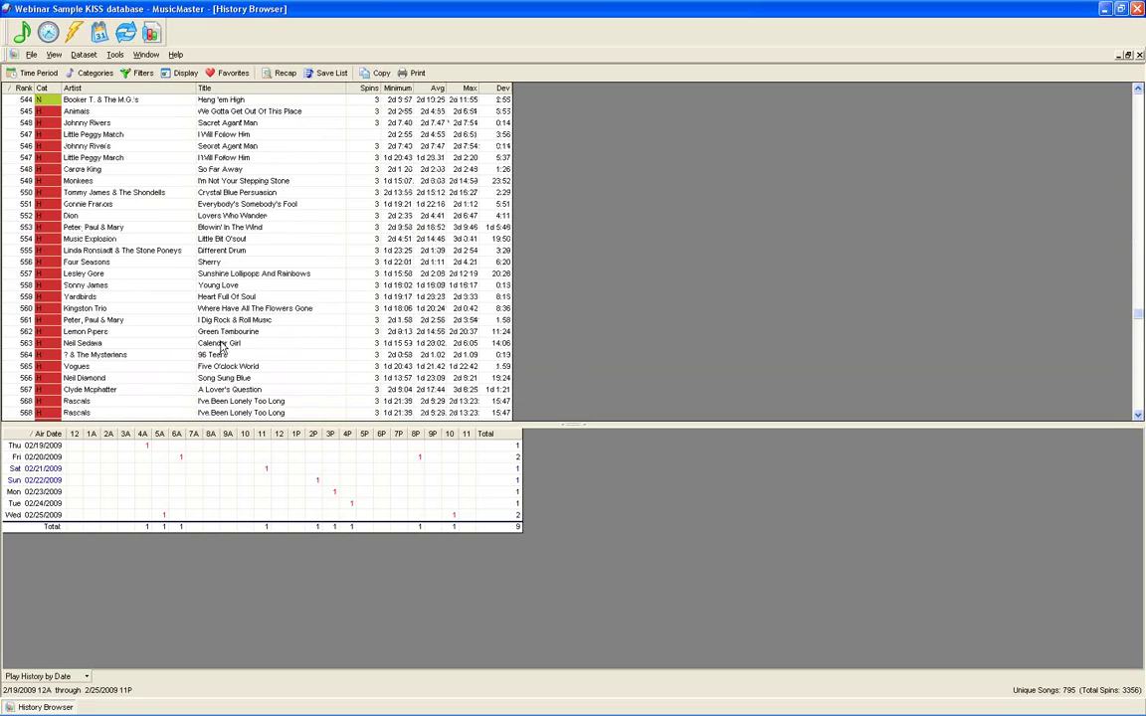
- View the play history by date of "Next Plane To London" by Rose Garden
scroll(223, 346, "down", 2)
left_click(292, 345)
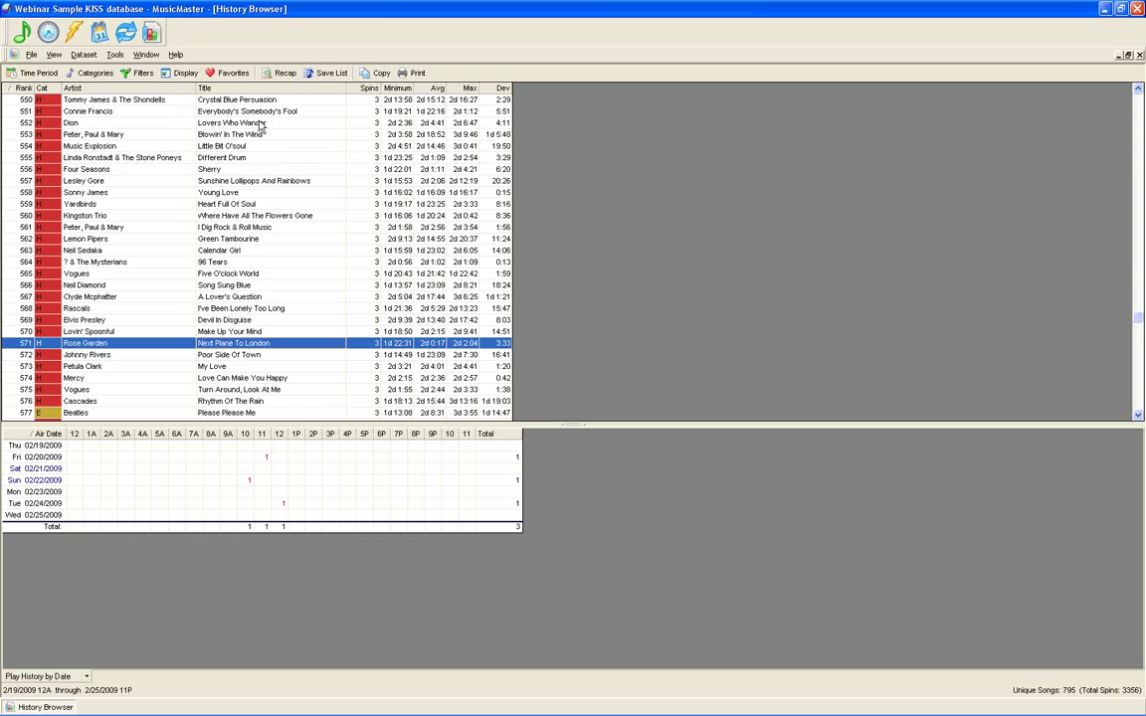
- Set the History Browser's display mode to Individual Plays
left_click(181, 73)
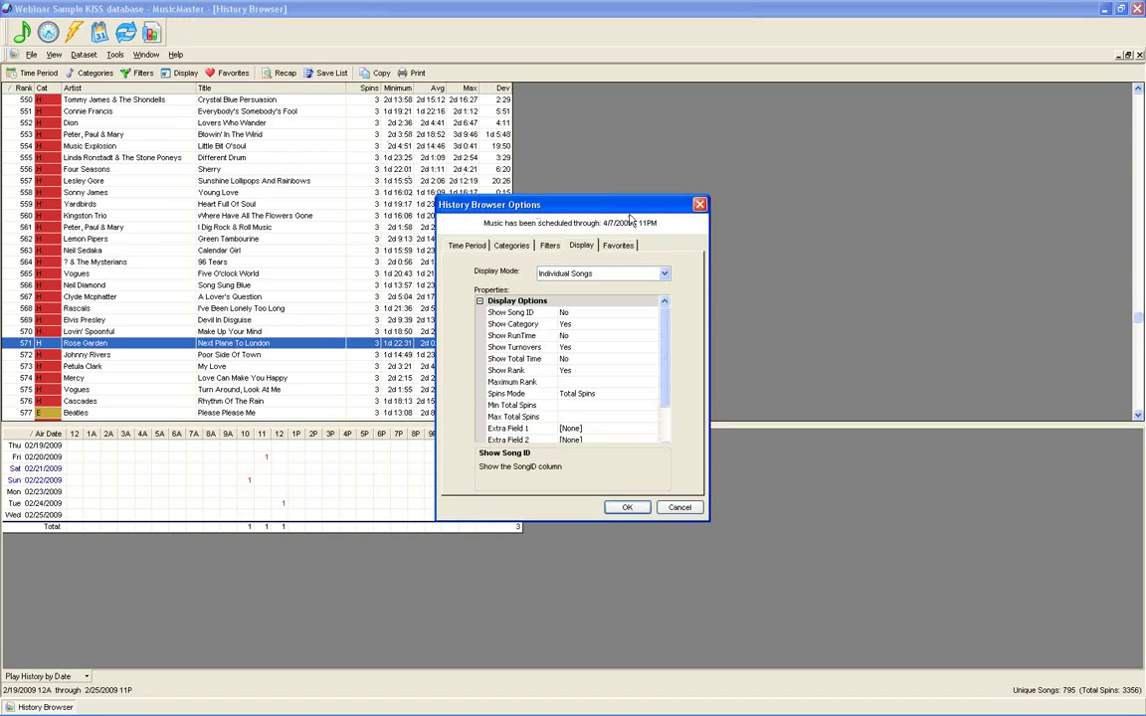
left_click(663, 273)
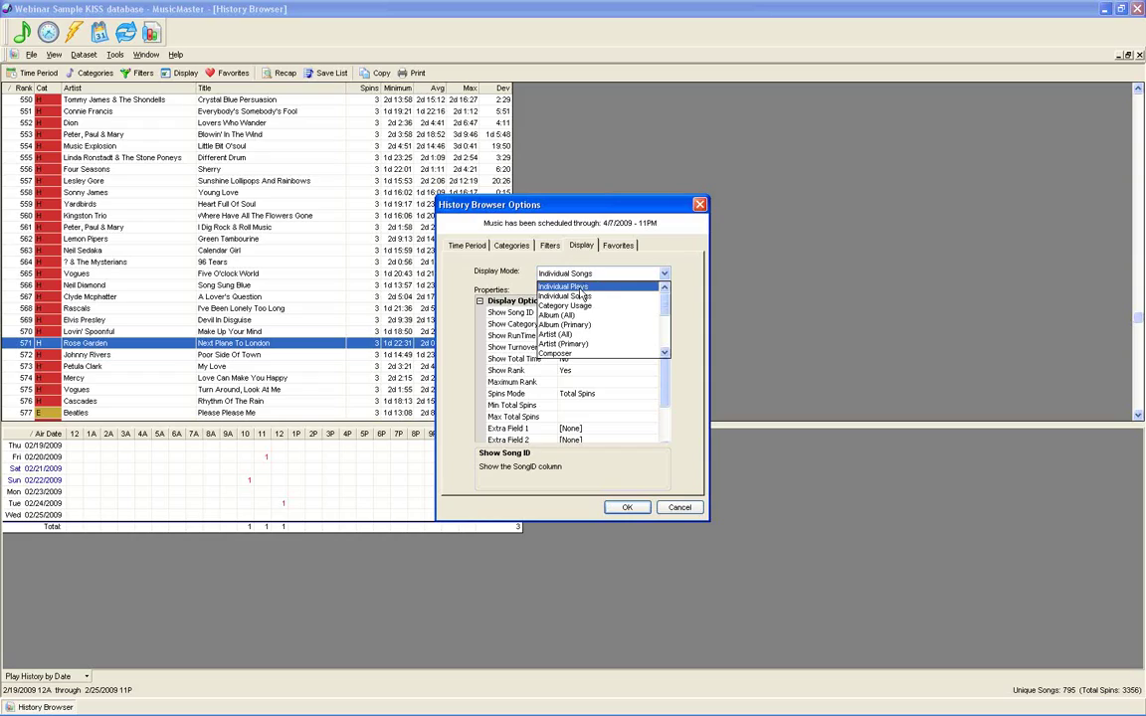
left_click(577, 287)
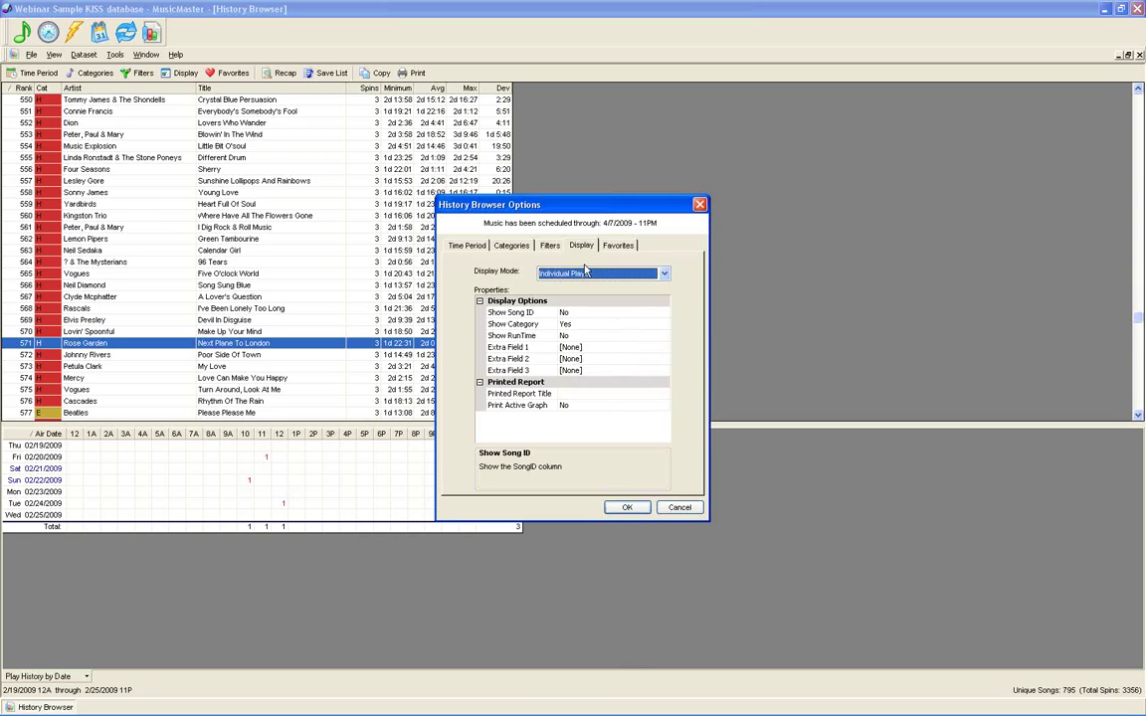
- Set the first date of the report's time period to 7/4/2008
left_click(511, 245)
left_click(467, 245)
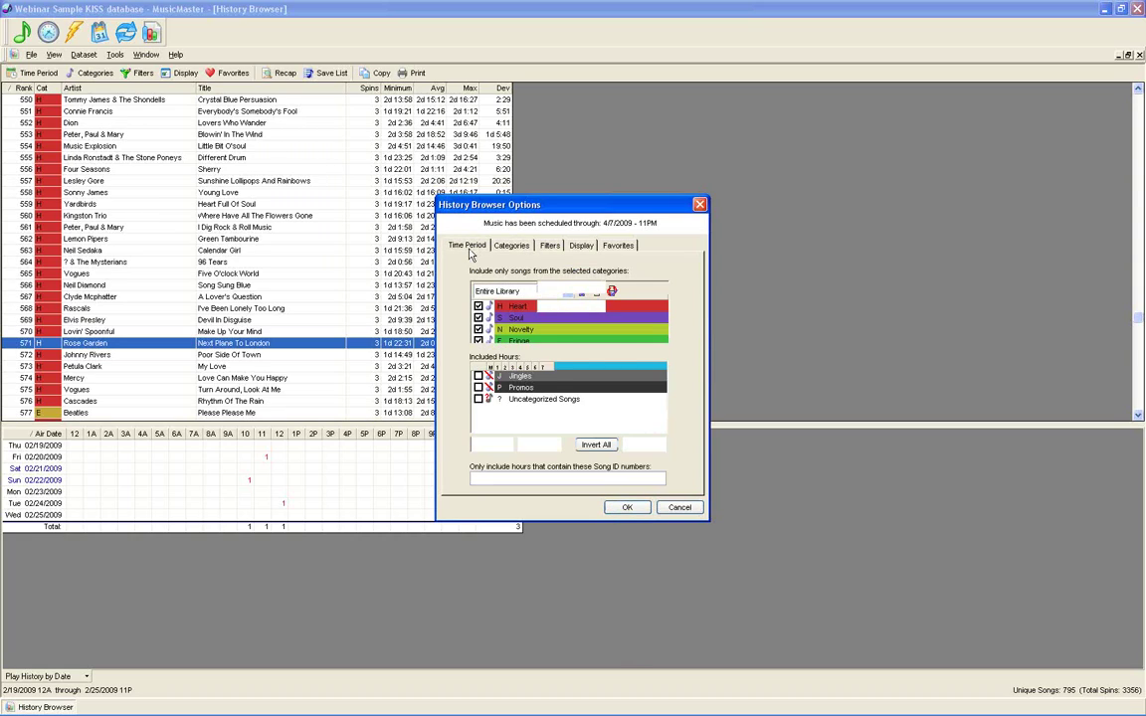
left_click(598, 287)
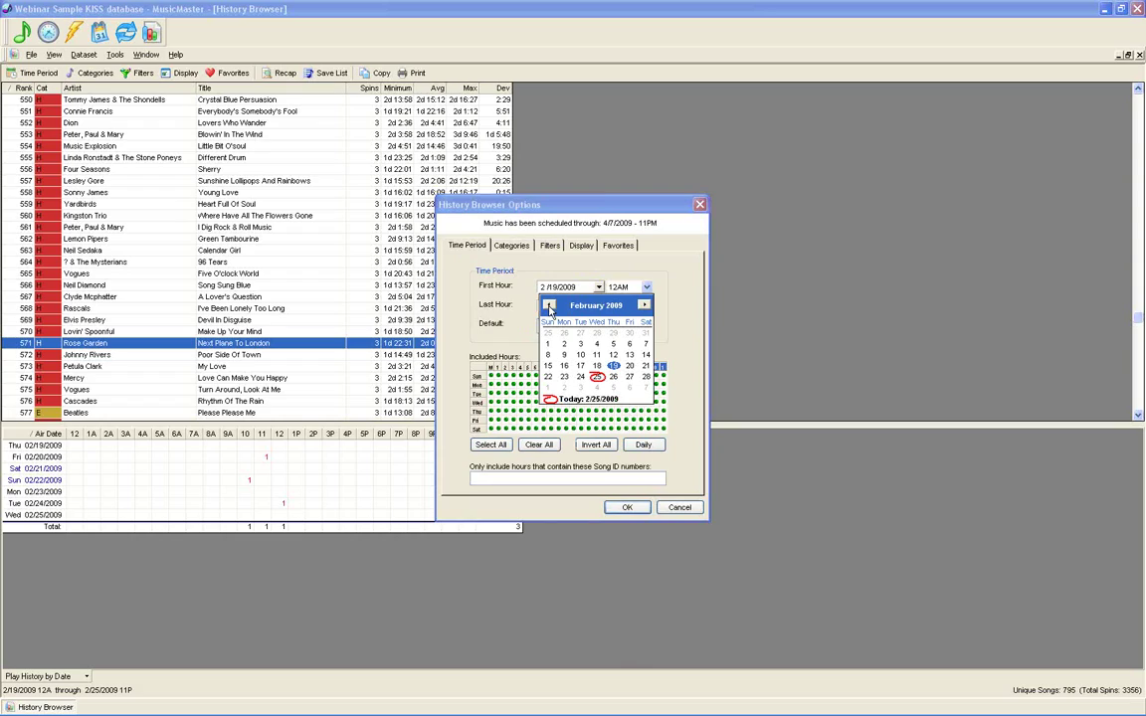
left_click(548, 306)
left_click(548, 305)
left_click(549, 305)
left_click(549, 305)
left_click(549, 305)
left_click(549, 305)
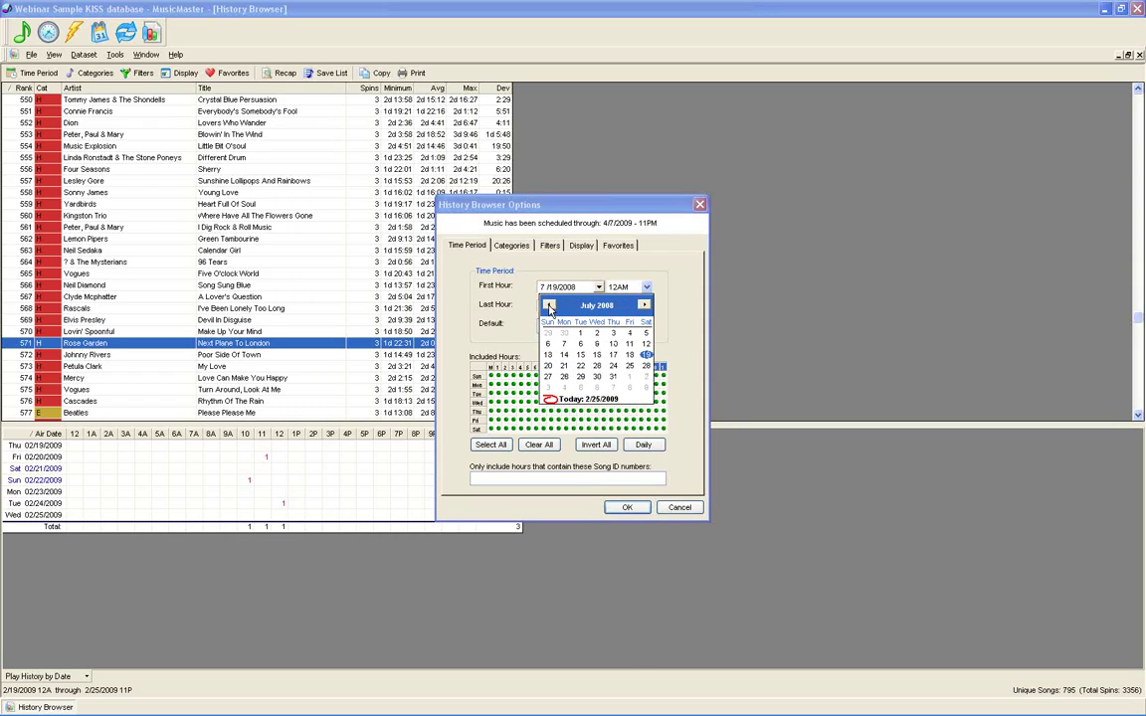
left_click(628, 333)
- Set the last date of the time period to 7/4/2008 and run the Individual Plays report
left_click(592, 308)
left_click(597, 307)
left_click(549, 325)
left_click(549, 325)
left_click(549, 325)
left_click(549, 325)
left_click(549, 325)
left_click(549, 325)
left_click(549, 325)
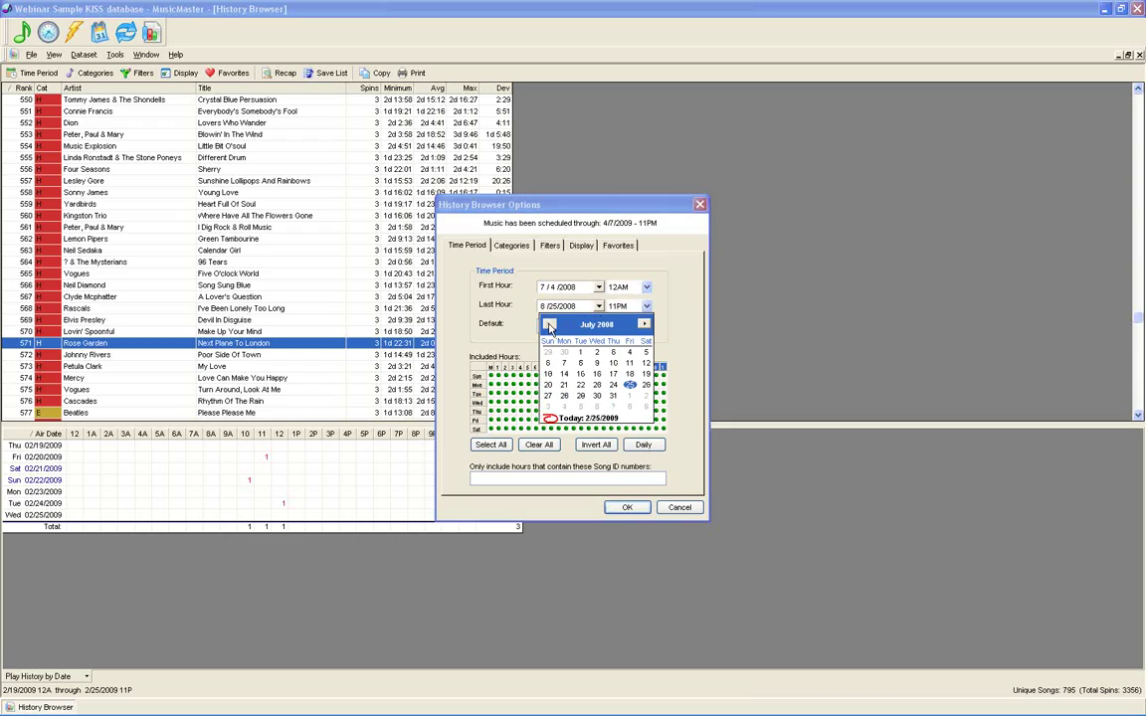
left_click(629, 352)
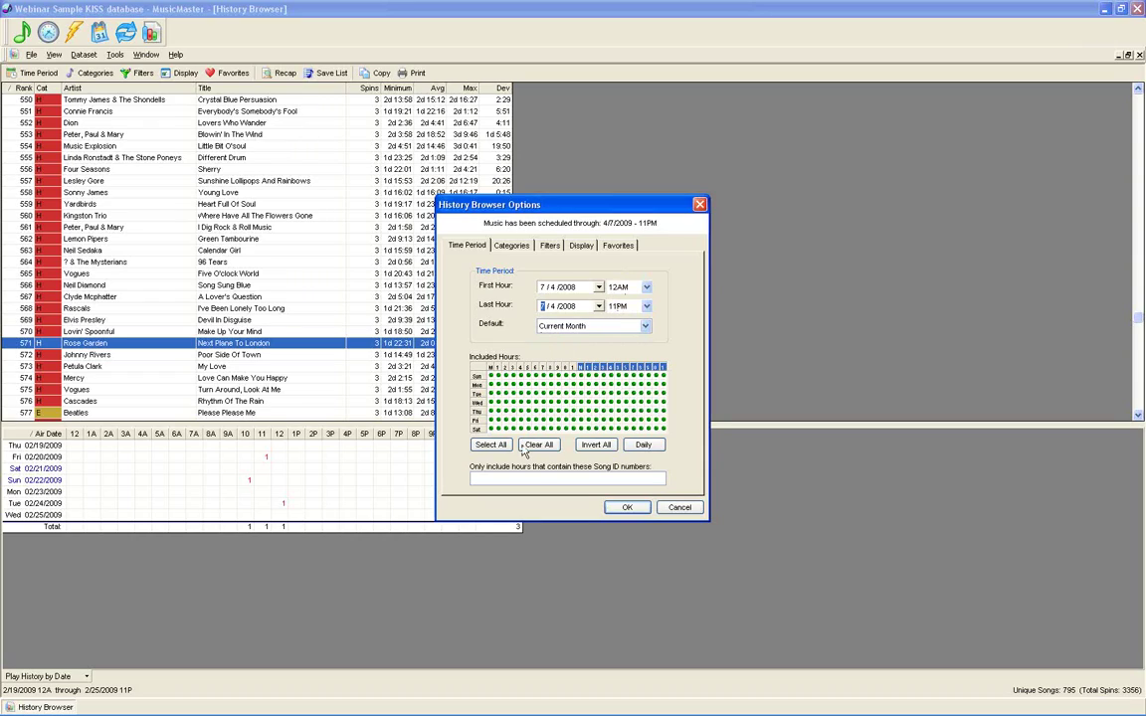
left_click(579, 247)
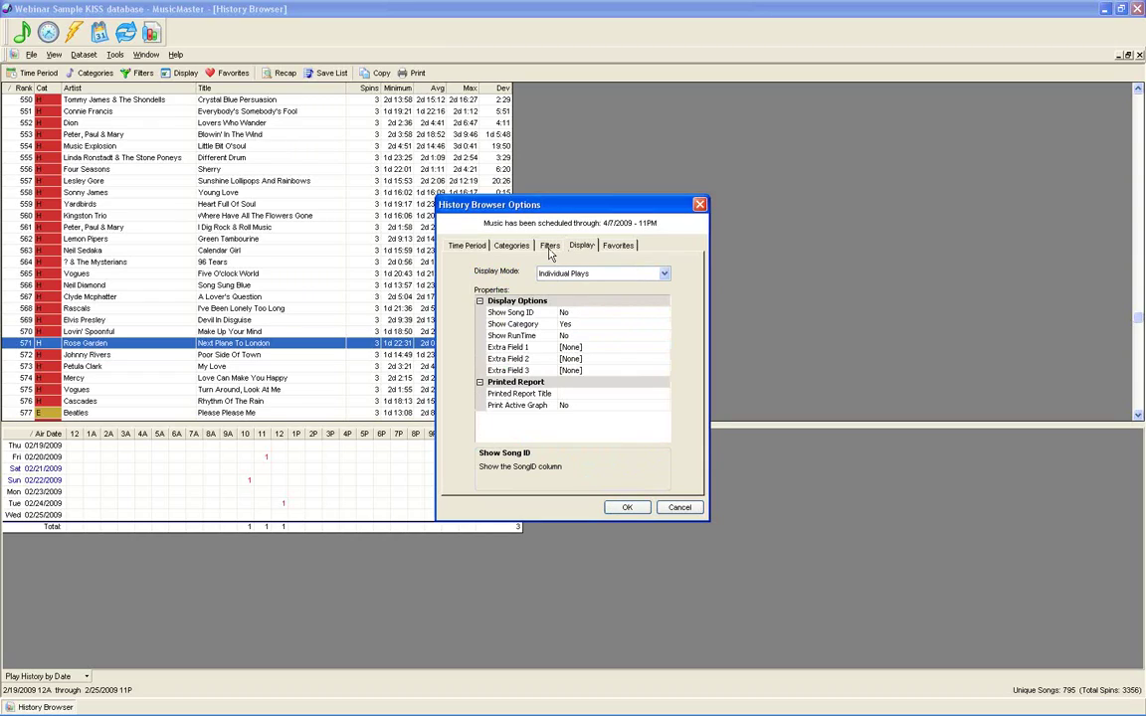
left_click(610, 513)
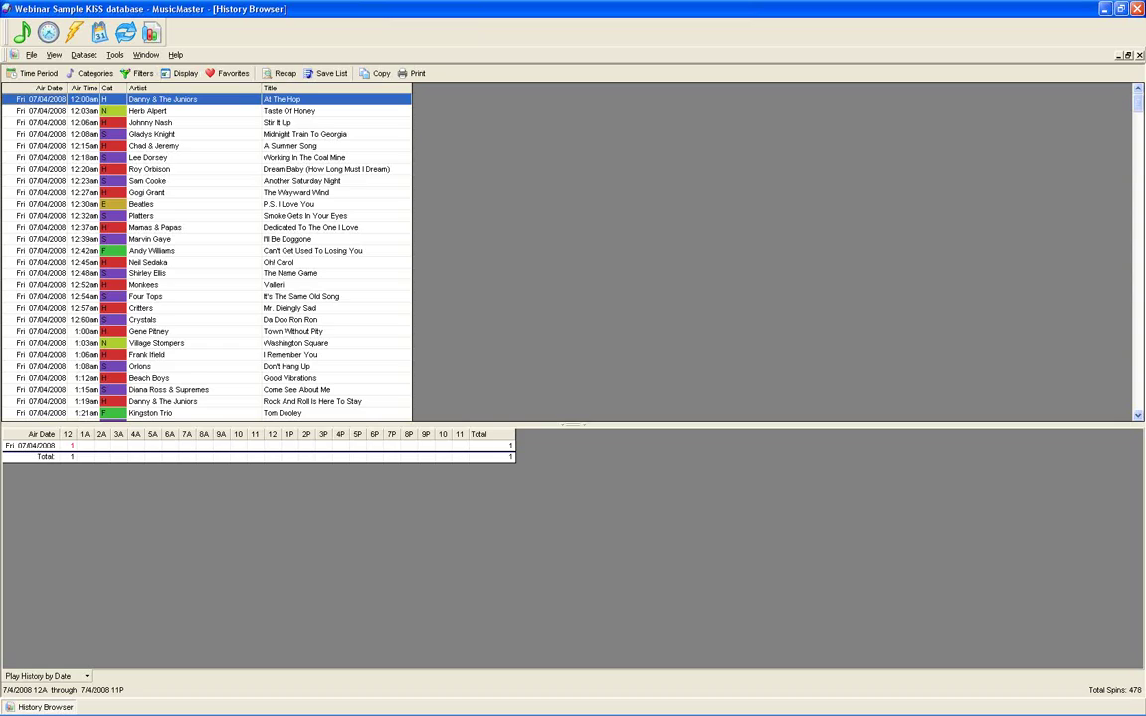
- Change the display mode to Category Usage and include only the Heart and Soul categories
left_click(641, 273)
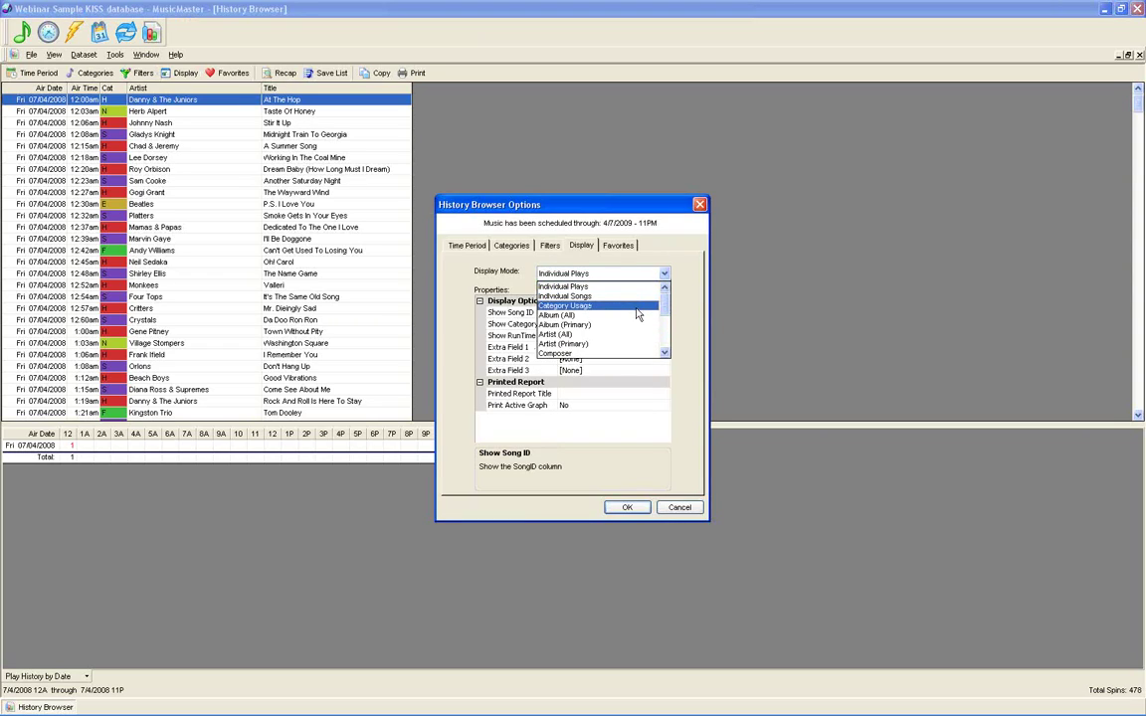
left_click(637, 306)
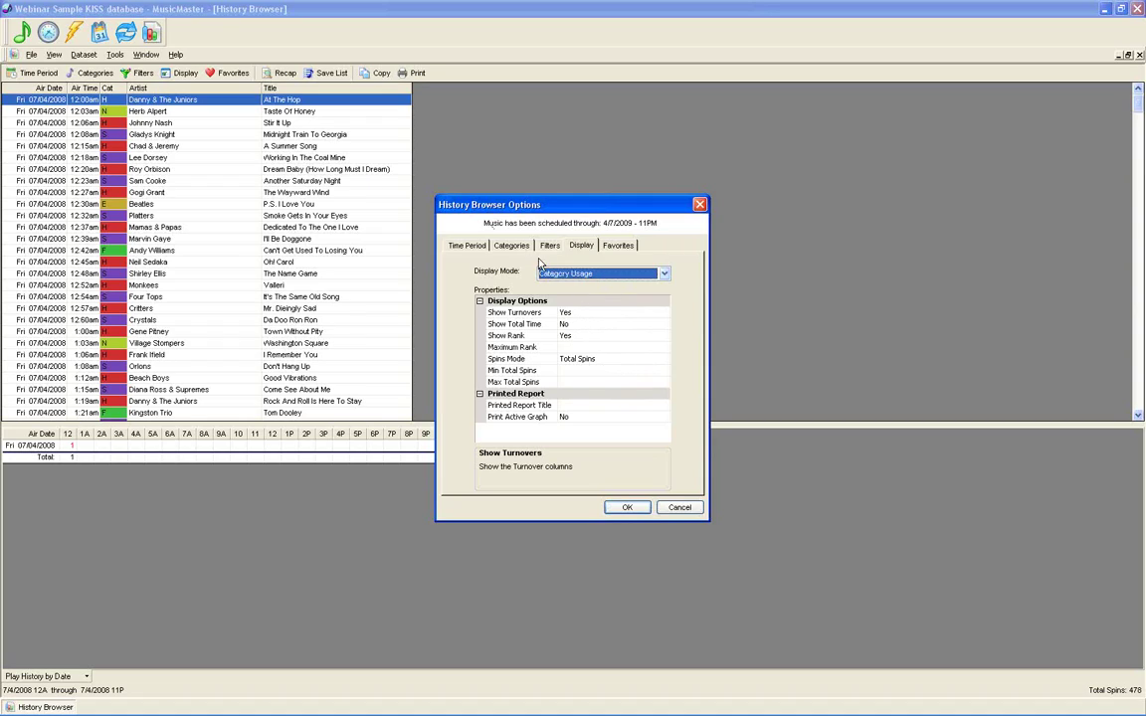
left_click(511, 245)
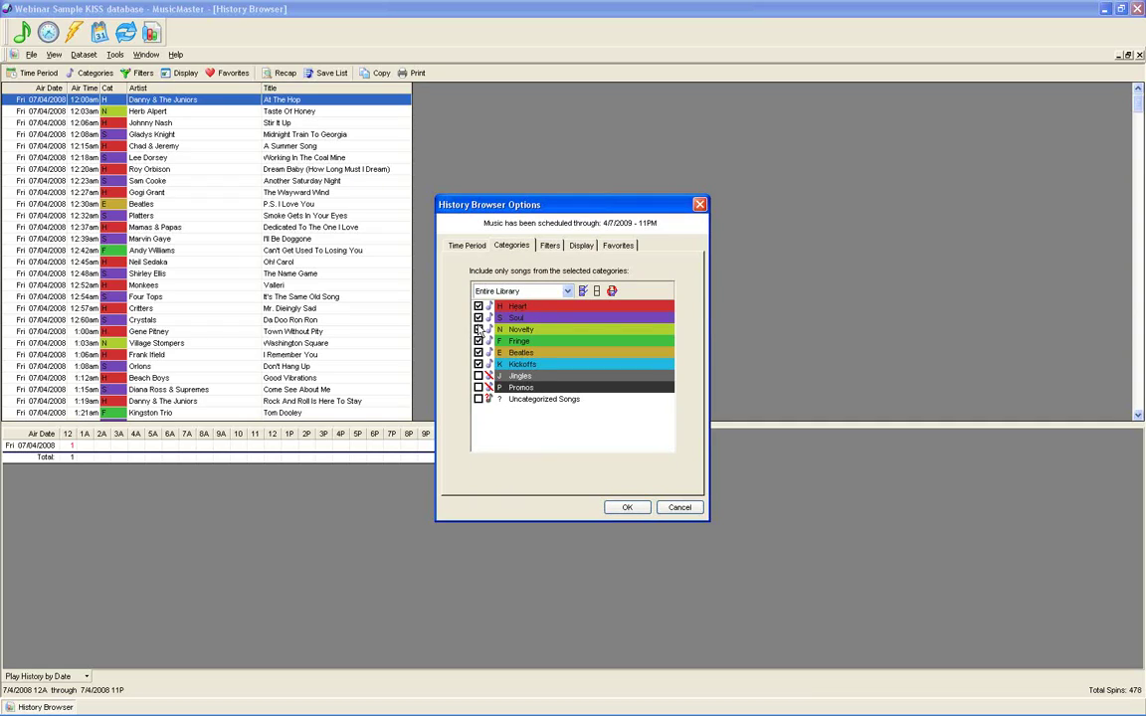
left_click(478, 317)
left_click(479, 317)
left_click(479, 329)
left_click(478, 342)
left_click(478, 353)
left_click(479, 364)
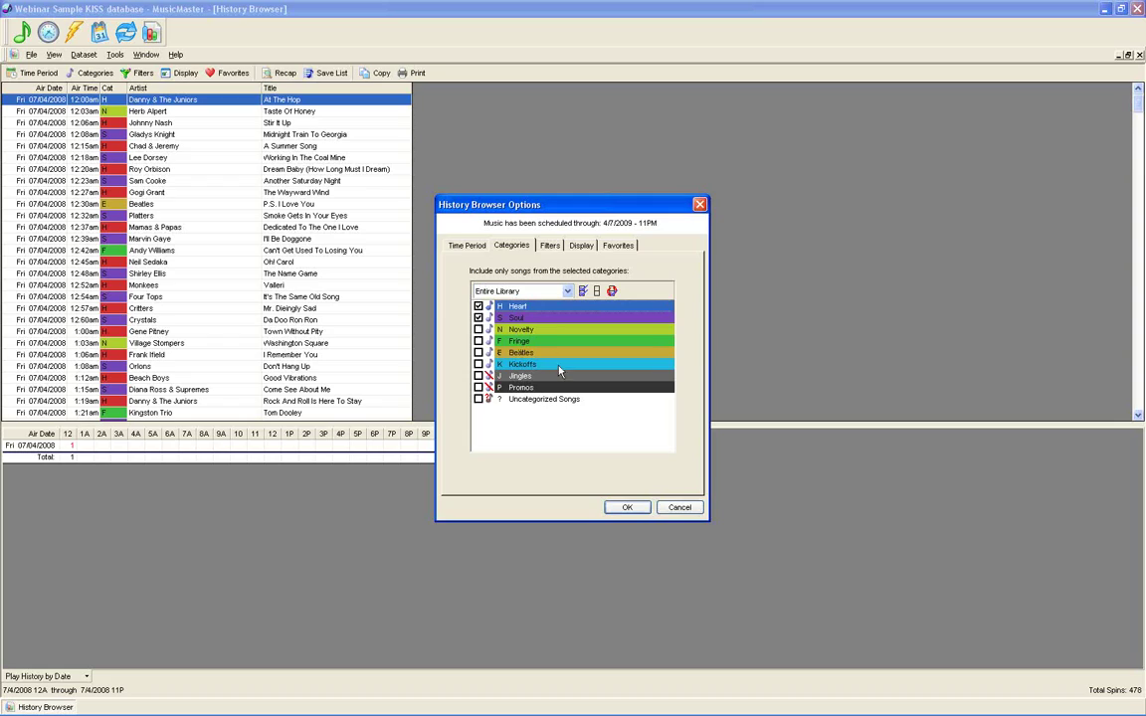
- Set the time period to 2/19/2009 through 2/25/2009 and run the Category Usage report
left_click(468, 246)
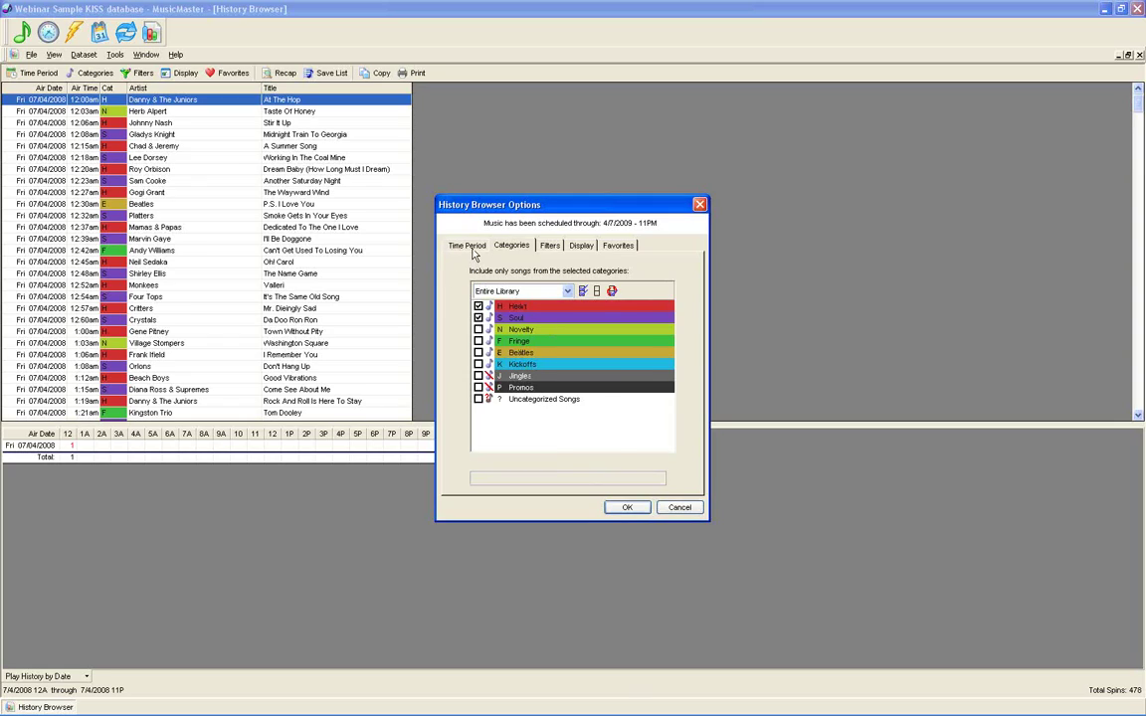
left_click(598, 286)
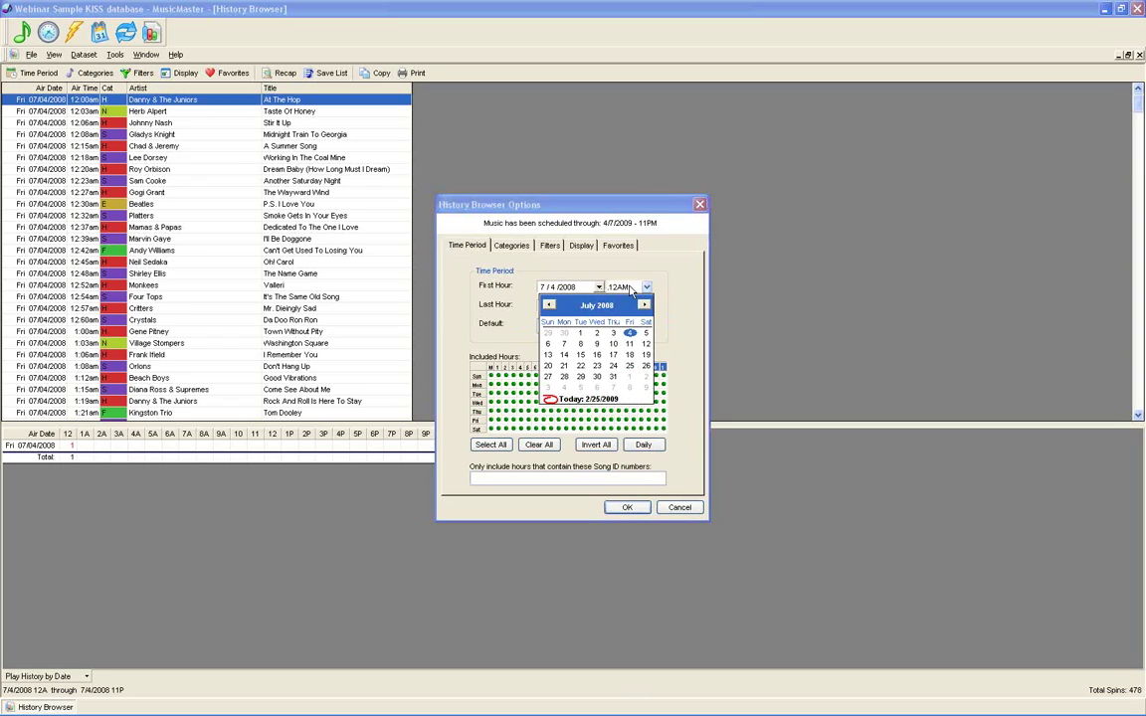
left_click(585, 398)
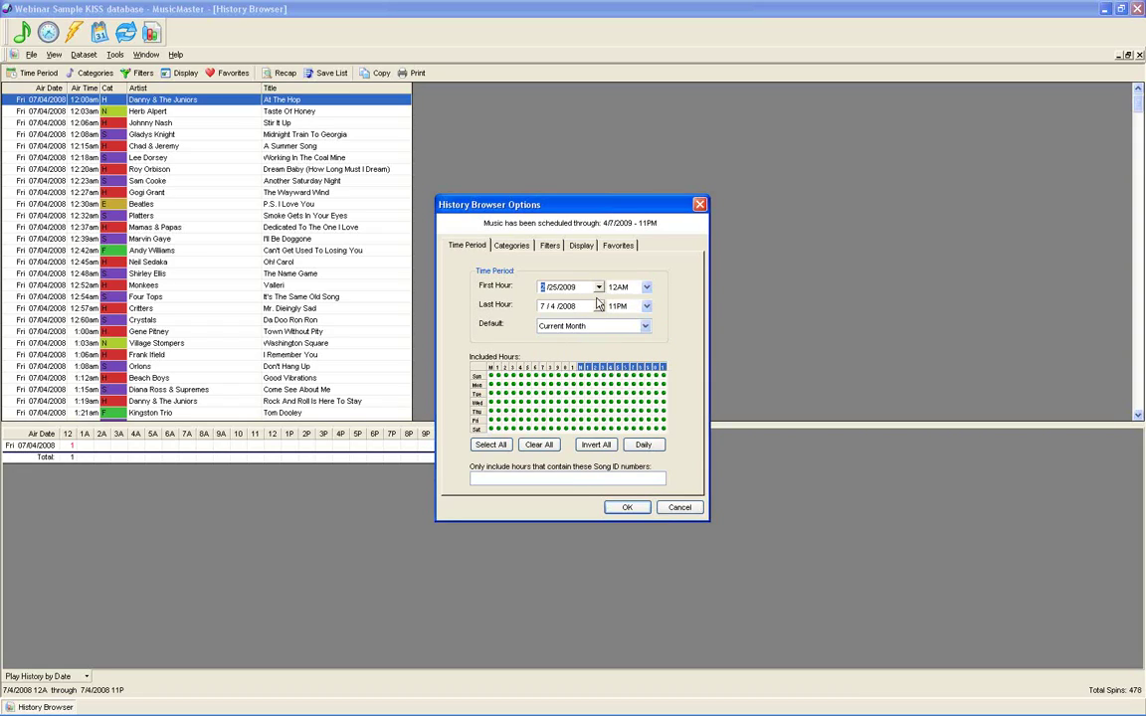
left_click(598, 308)
left_click(568, 417)
left_click(600, 290)
left_click(550, 339)
left_click(619, 509)
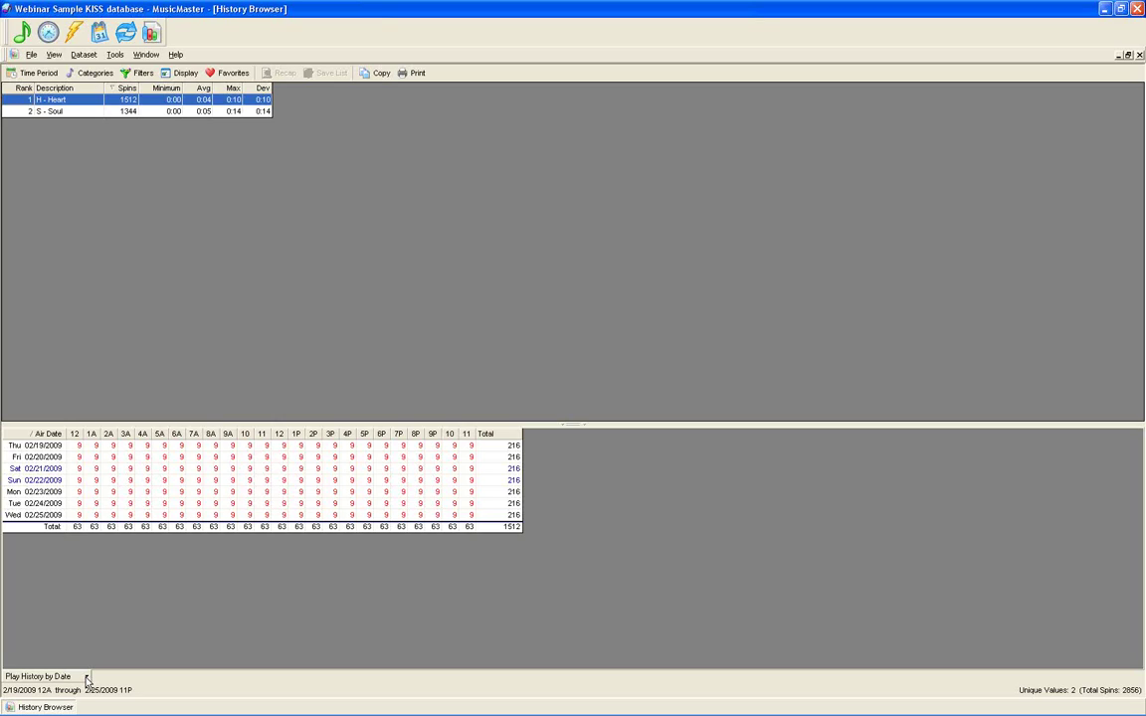
- View the Spins Density graph for the Heart category and for the Soul category
left_click(86, 679)
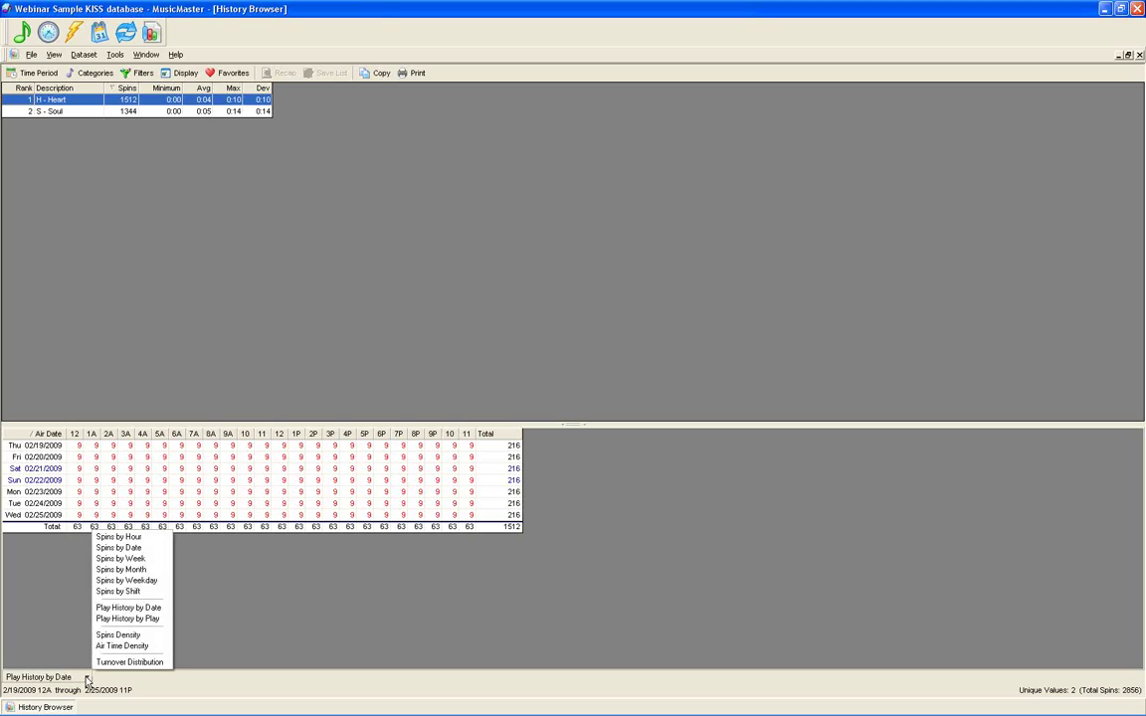
left_click(114, 635)
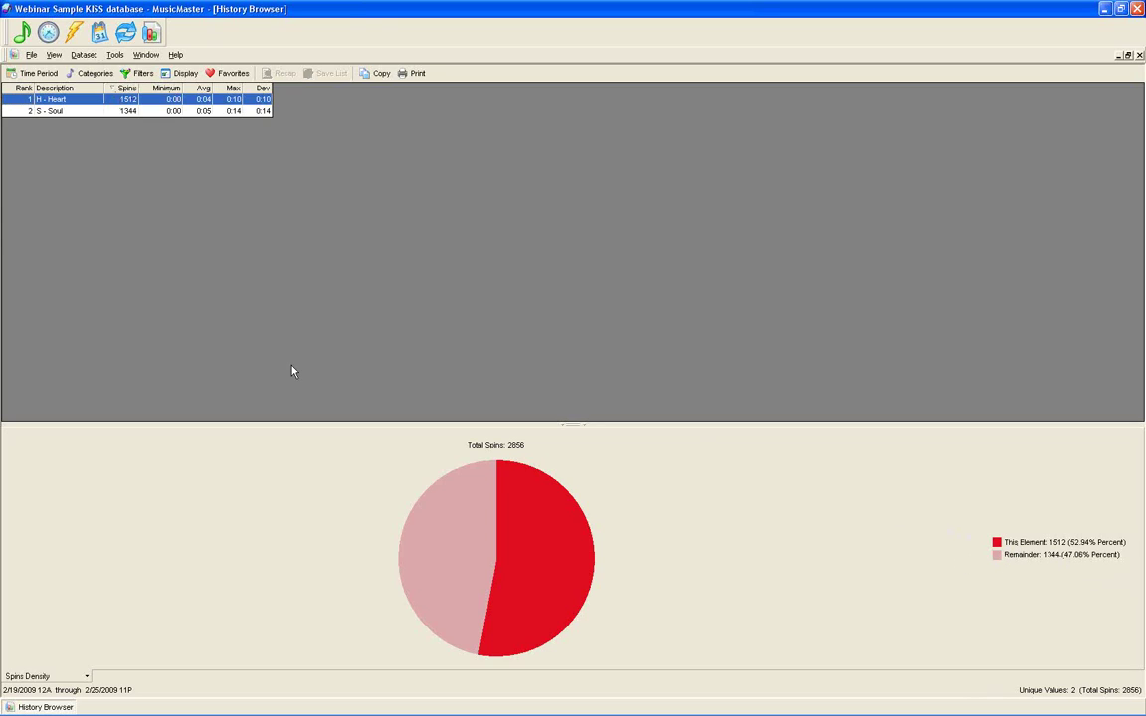
left_click(73, 111)
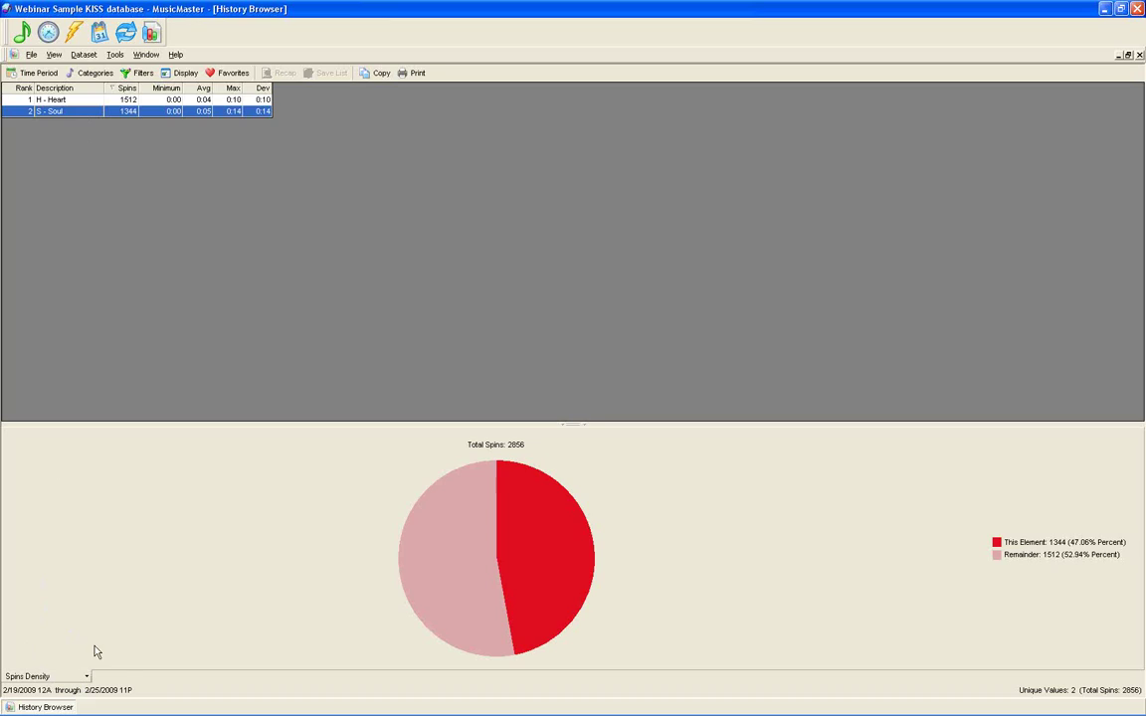
- Change the History Browser's display mode to Artist (All)
left_click(184, 74)
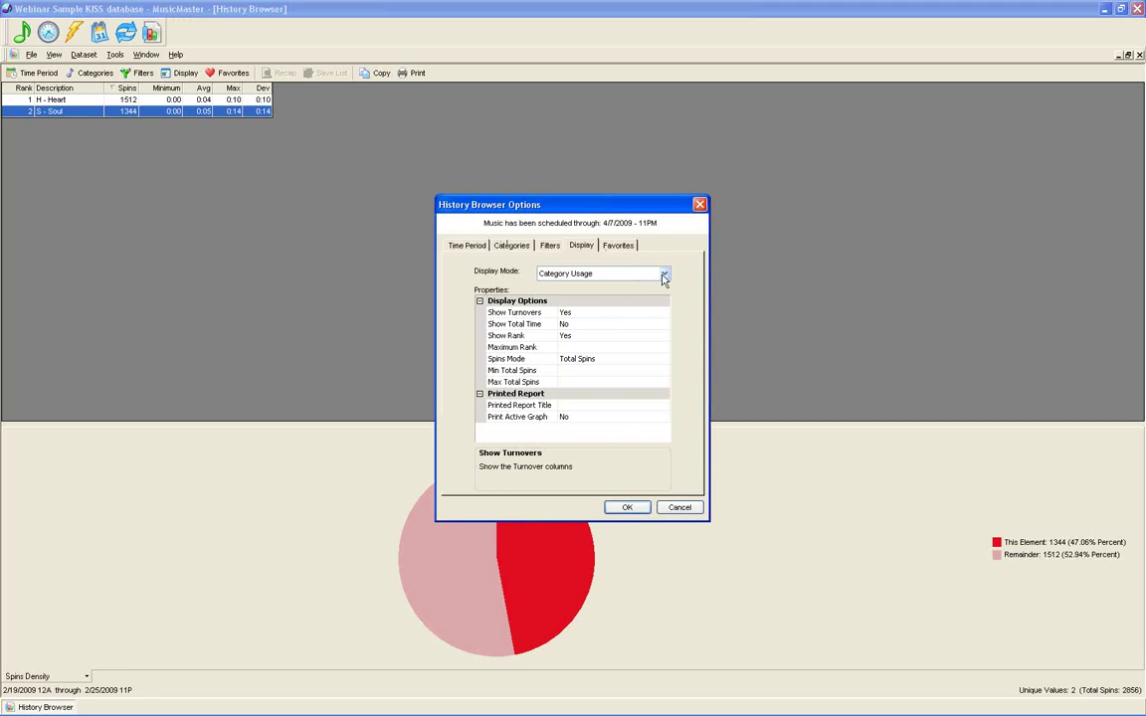
left_click(663, 275)
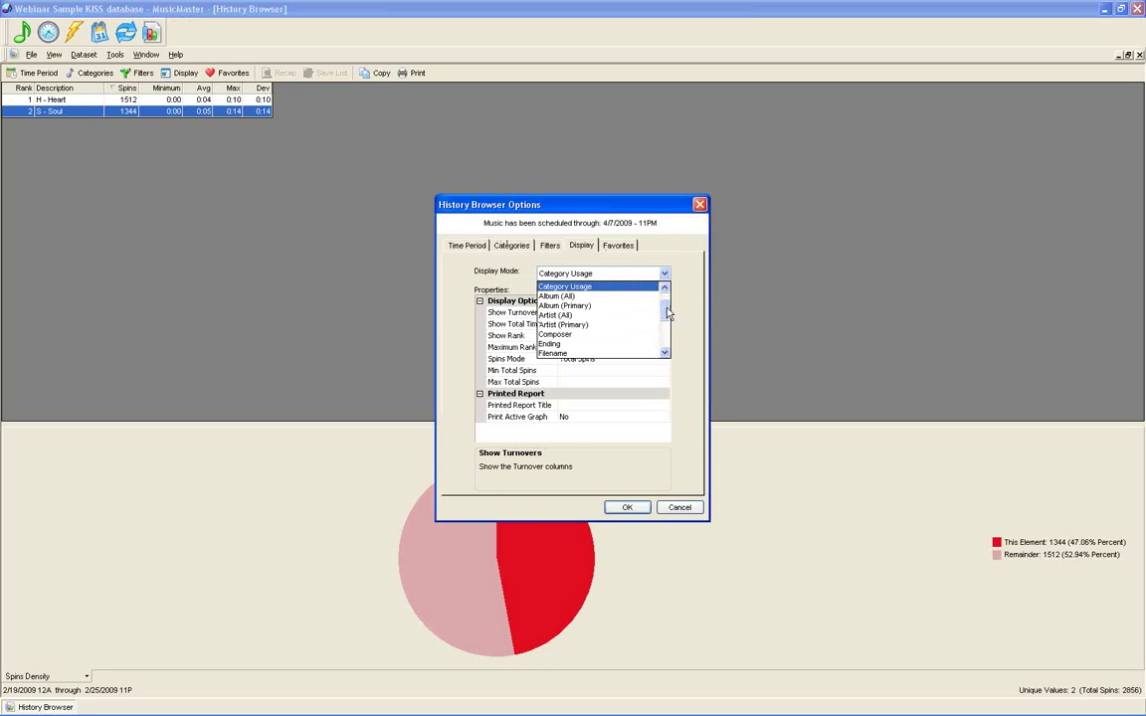
scroll(666, 317, "down", 1)
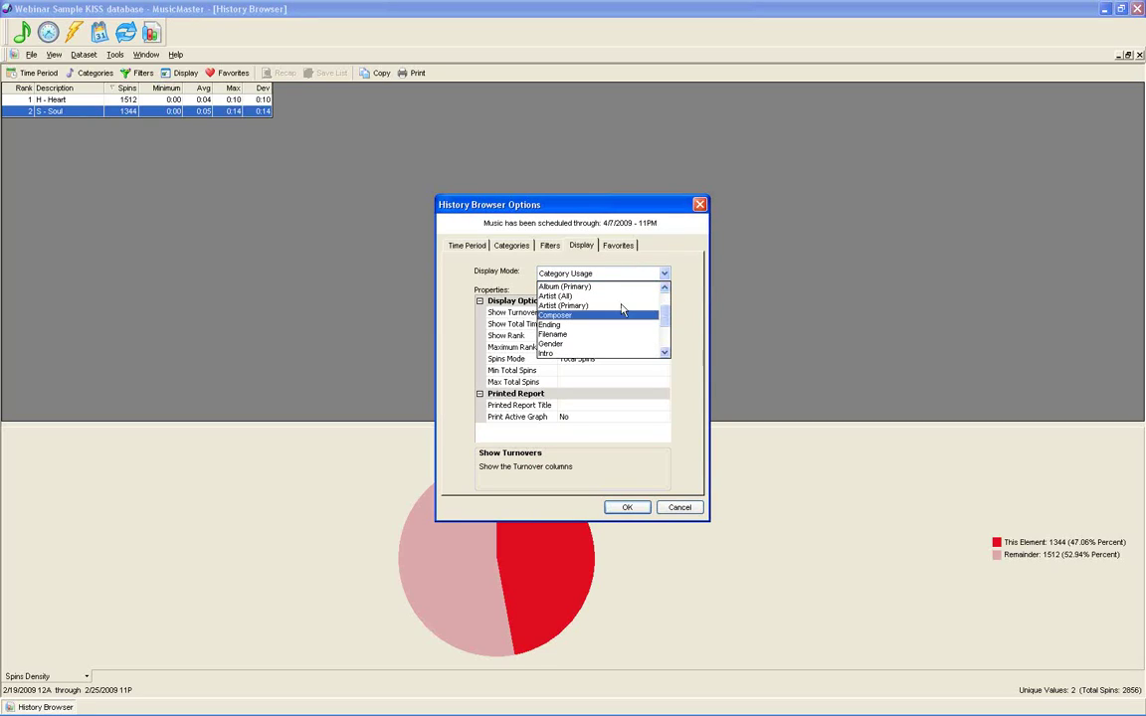
left_click(565, 297)
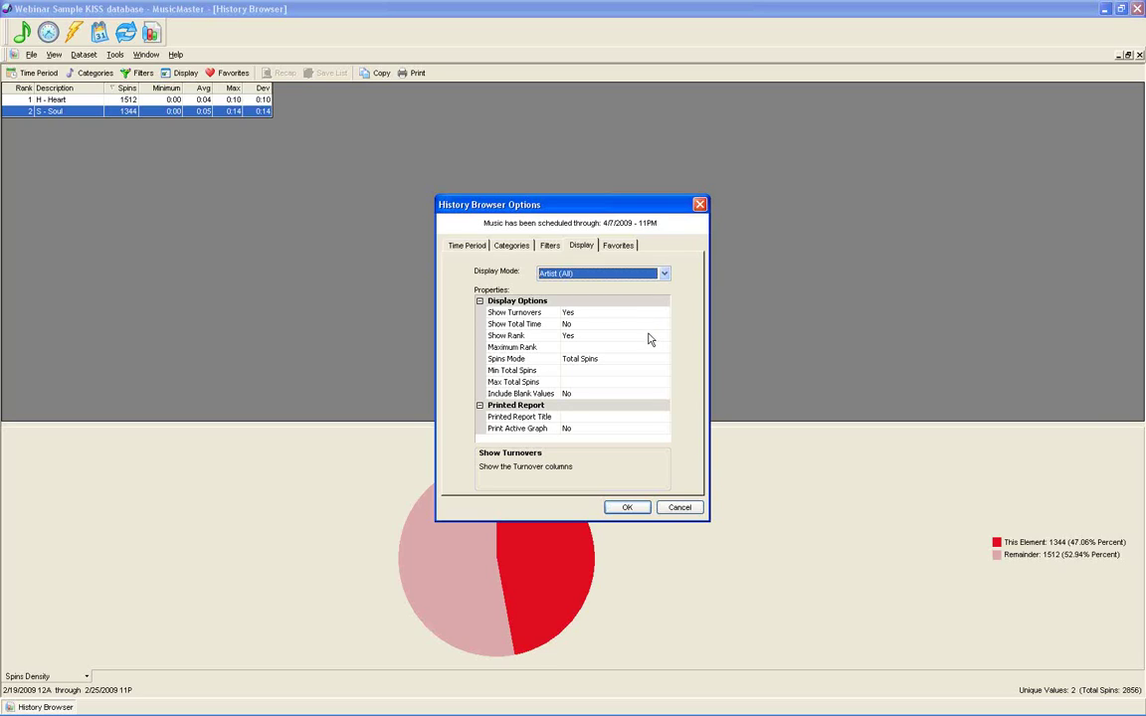
- Set the minimum total spins to 1 and run the artist report
left_click(633, 384)
left_click(633, 418)
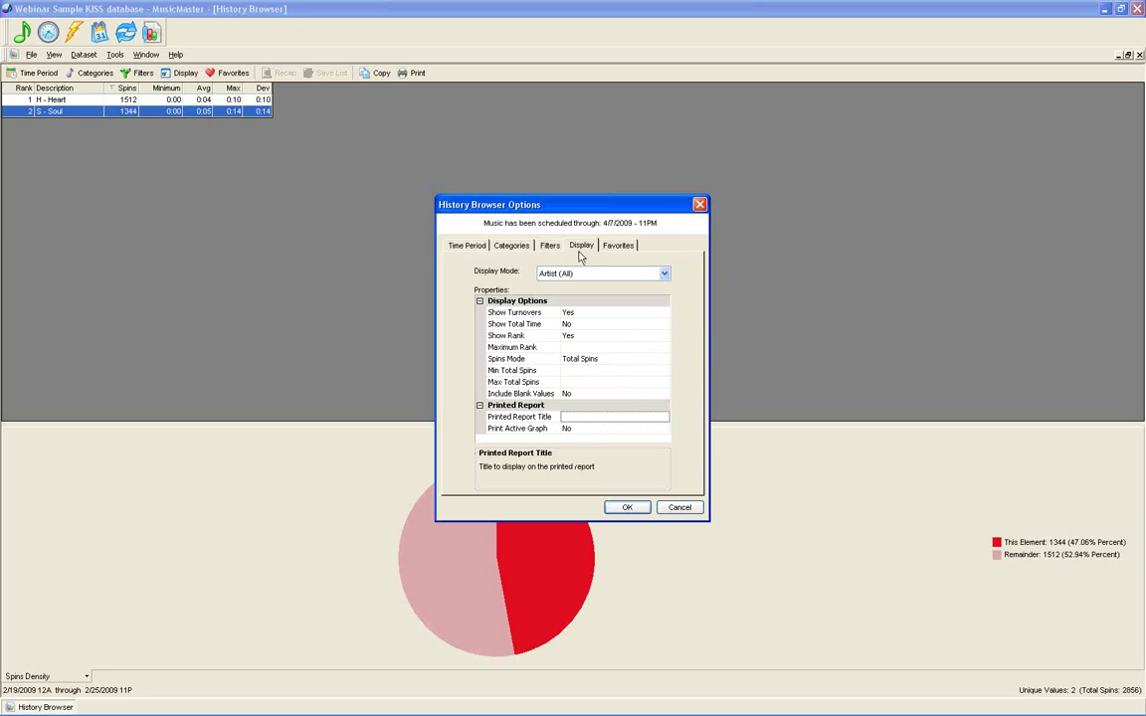
left_click(609, 371)
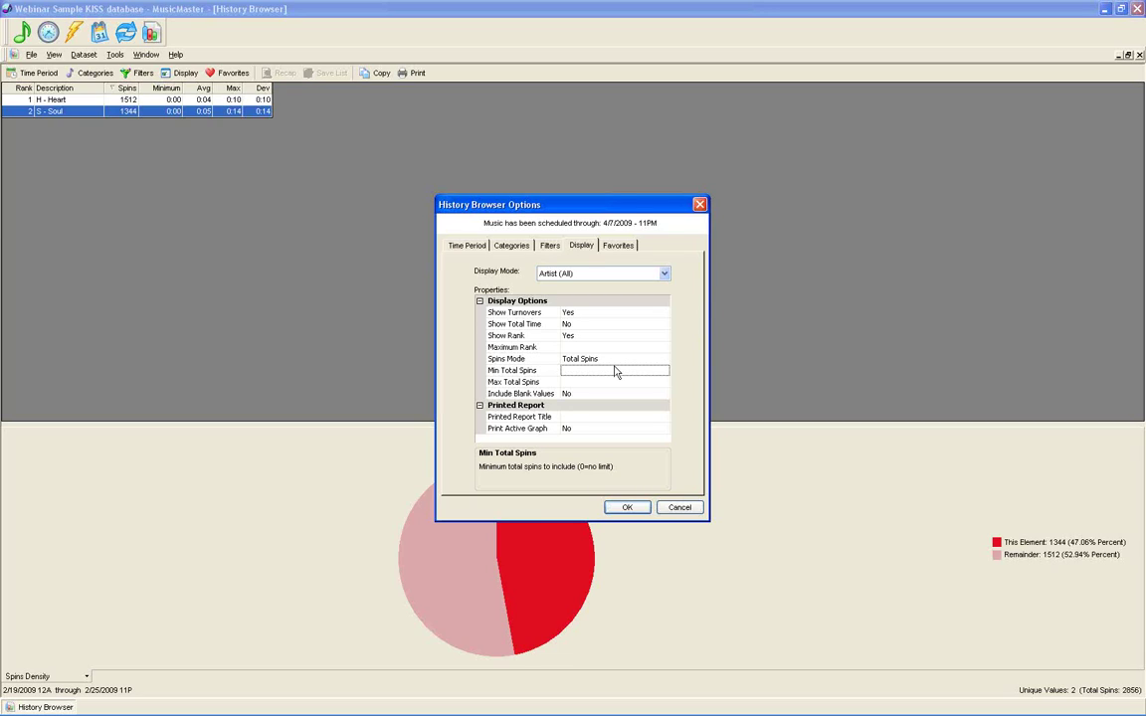
type("1")
left_click(467, 245)
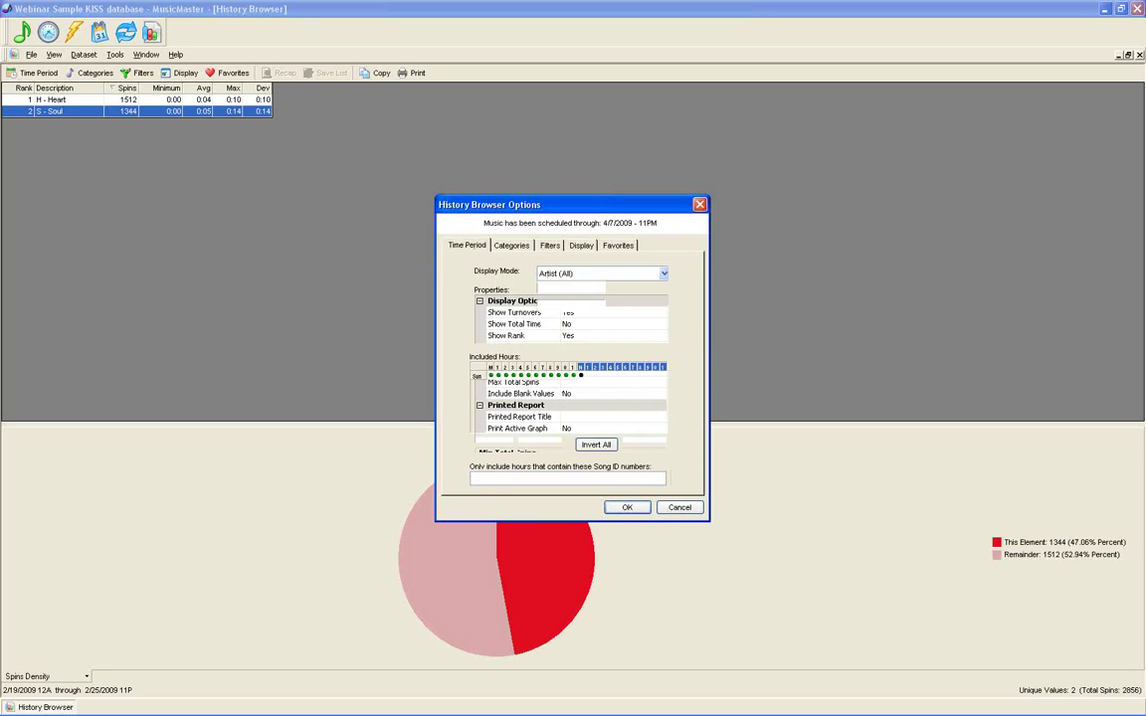
left_click(624, 509)
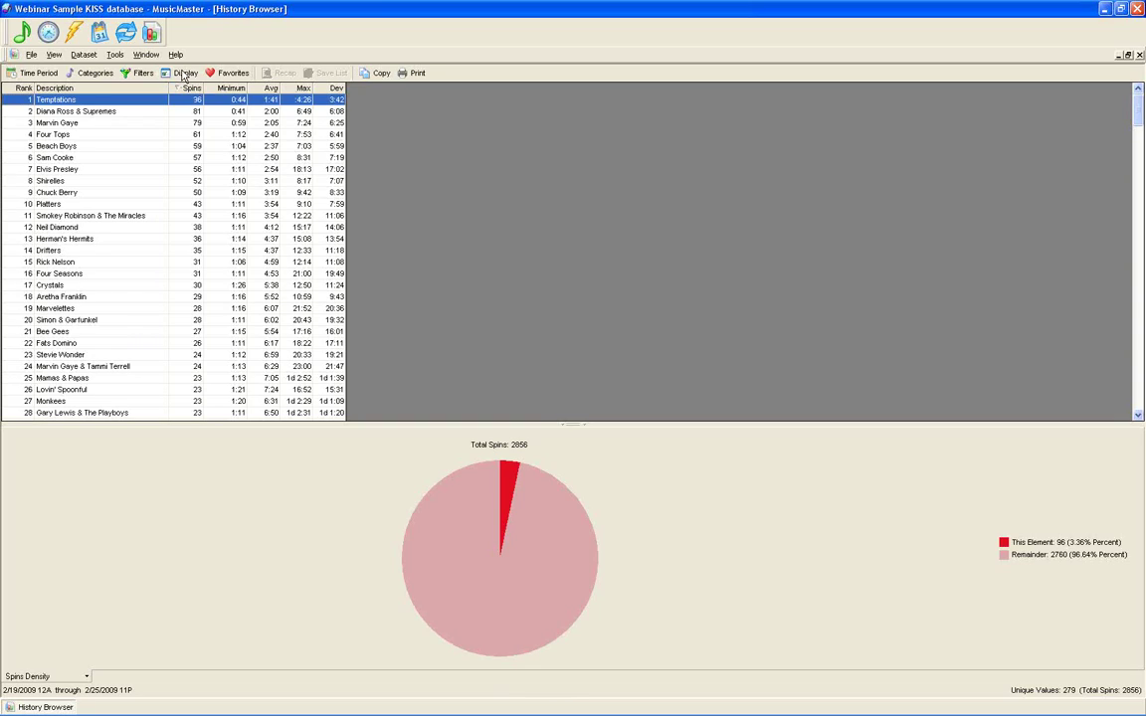
- Switch the display mode from artists back to Individual Plays
left_click(182, 74)
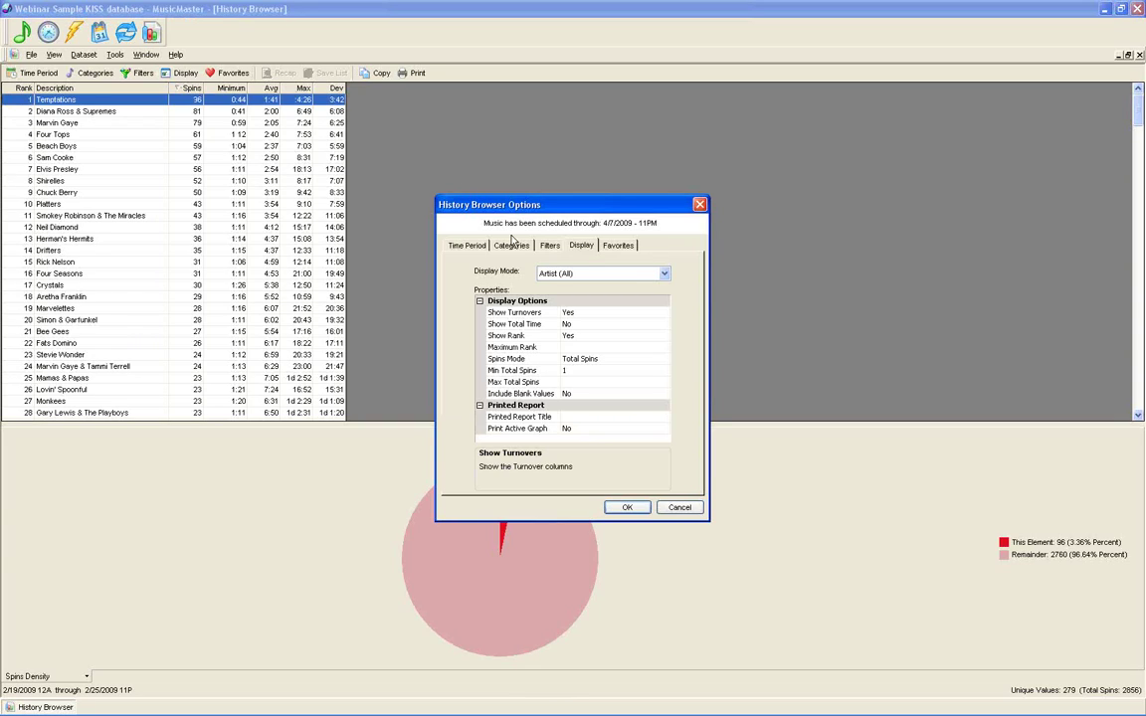
left_click(664, 275)
left_click_drag(663, 317, 662, 293)
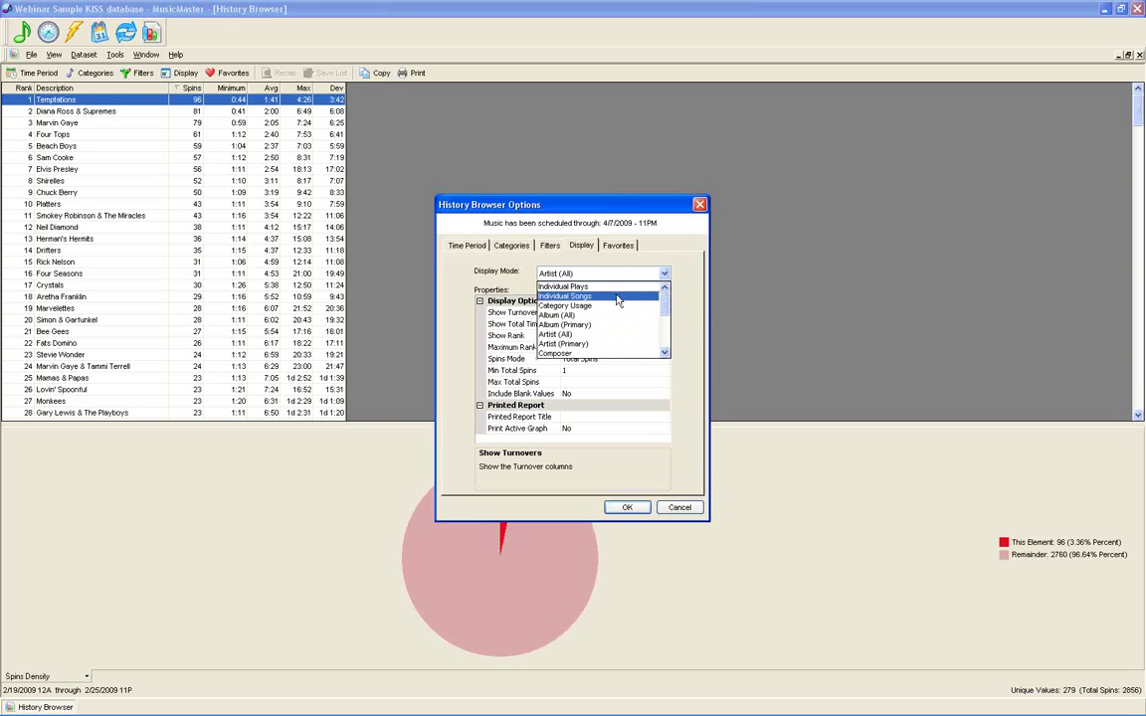
left_click(609, 287)
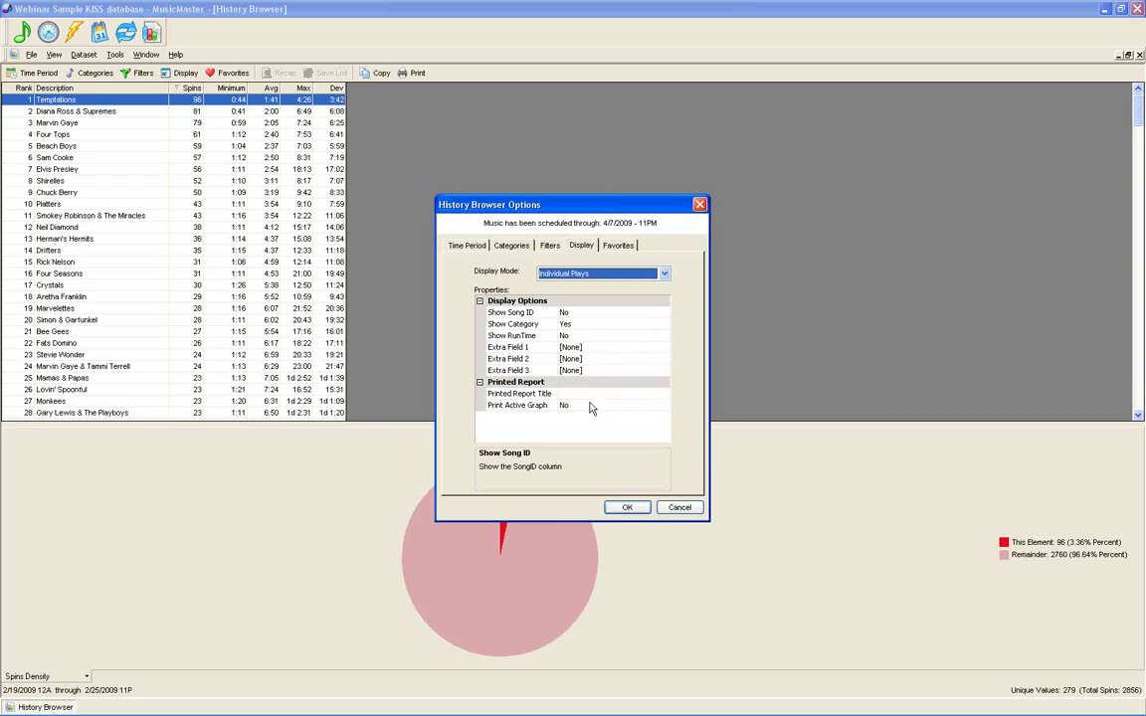
- Check the filters and time period, and include the Novelty, Fringe, Beatles and Kickoffs categories alongside Heart and Soul
left_click(548, 247)
left_click(467, 246)
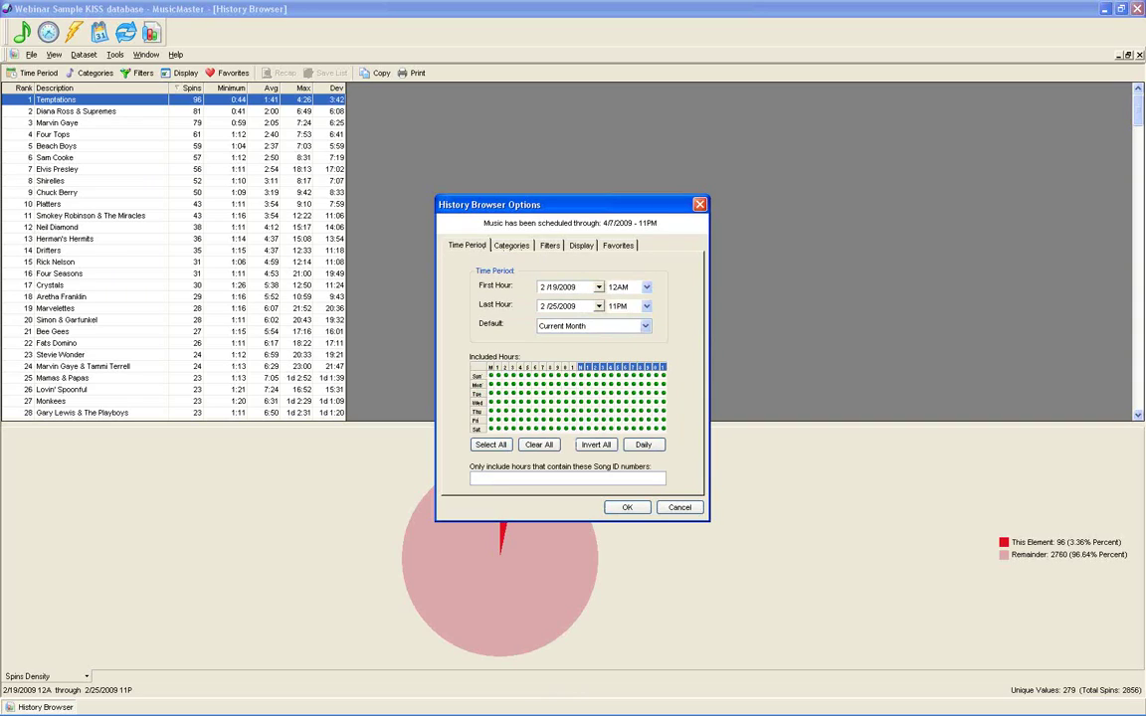
left_click(511, 246)
left_click(478, 341)
left_click(478, 352)
left_click(478, 364)
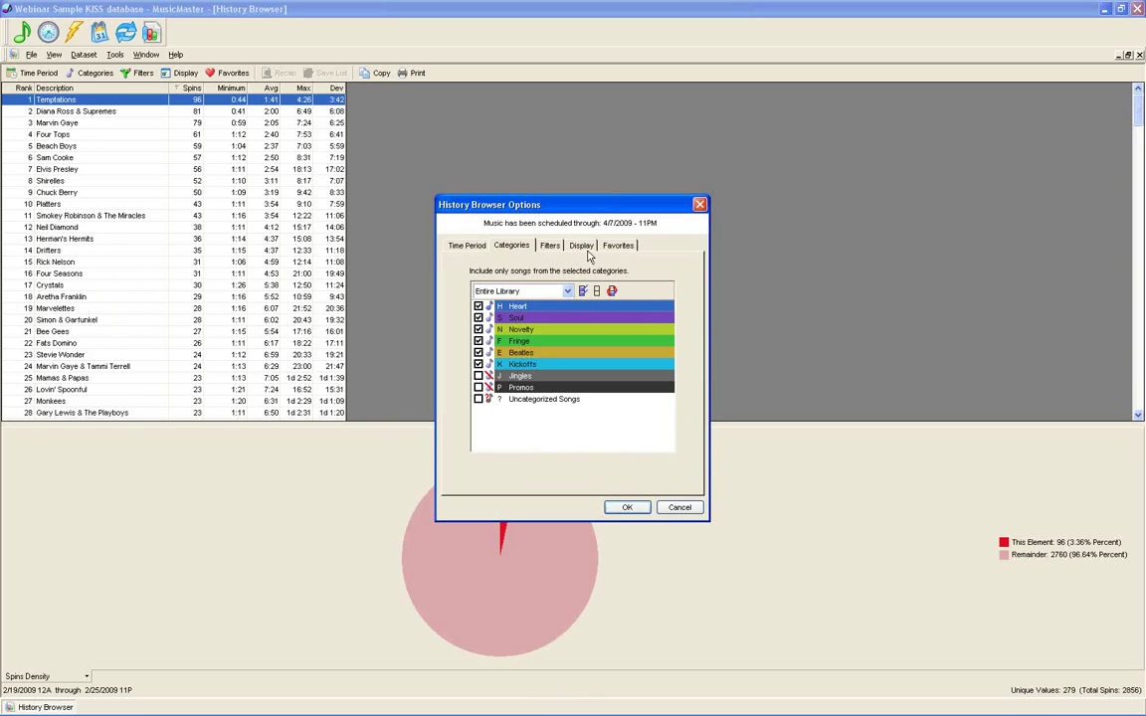
- Add an Artist Contains Four Tops filter to the included songs and run the individual plays report
left_click(550, 246)
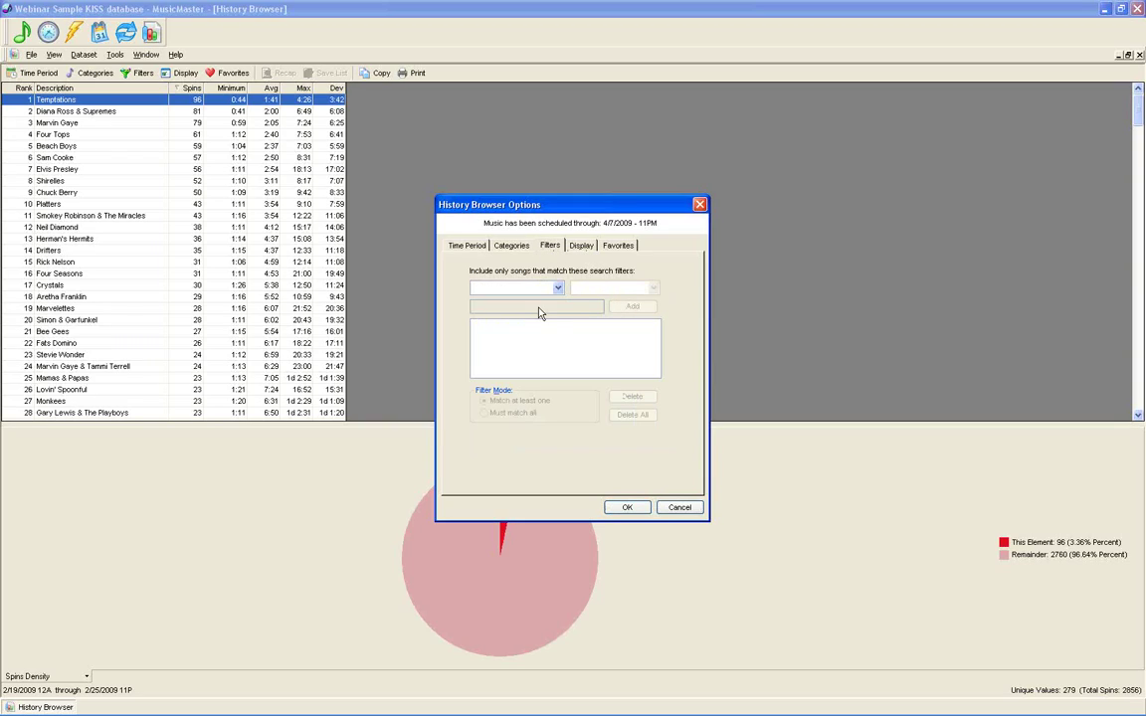
left_click(558, 289)
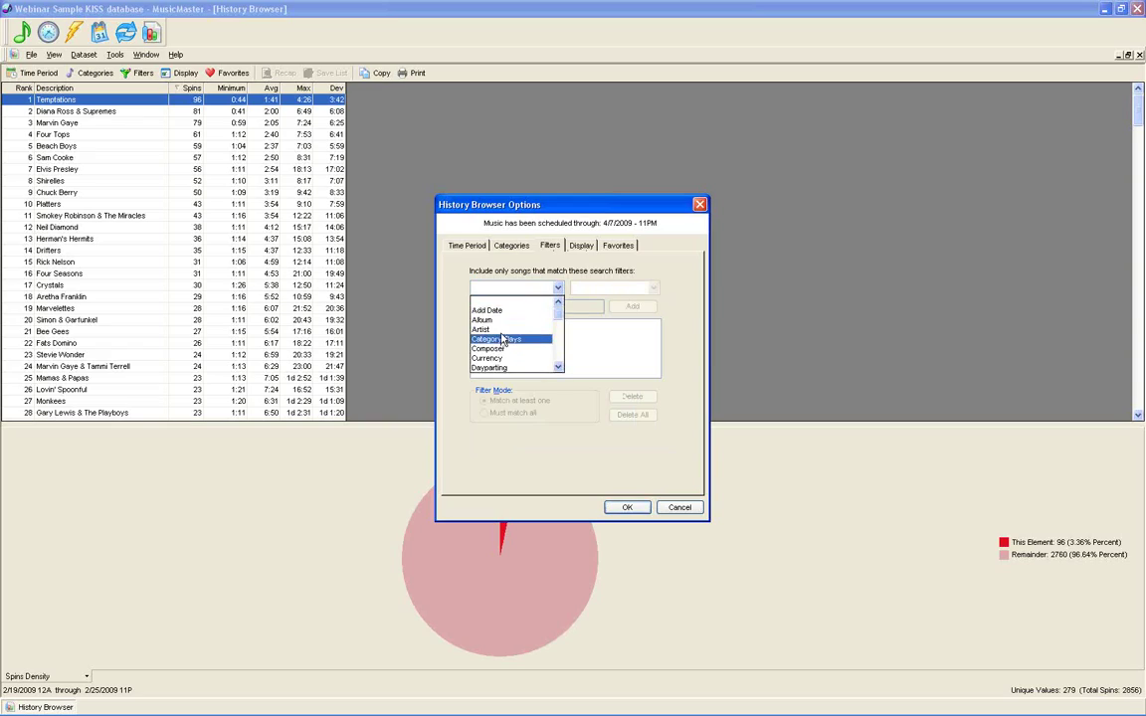
left_click(500, 331)
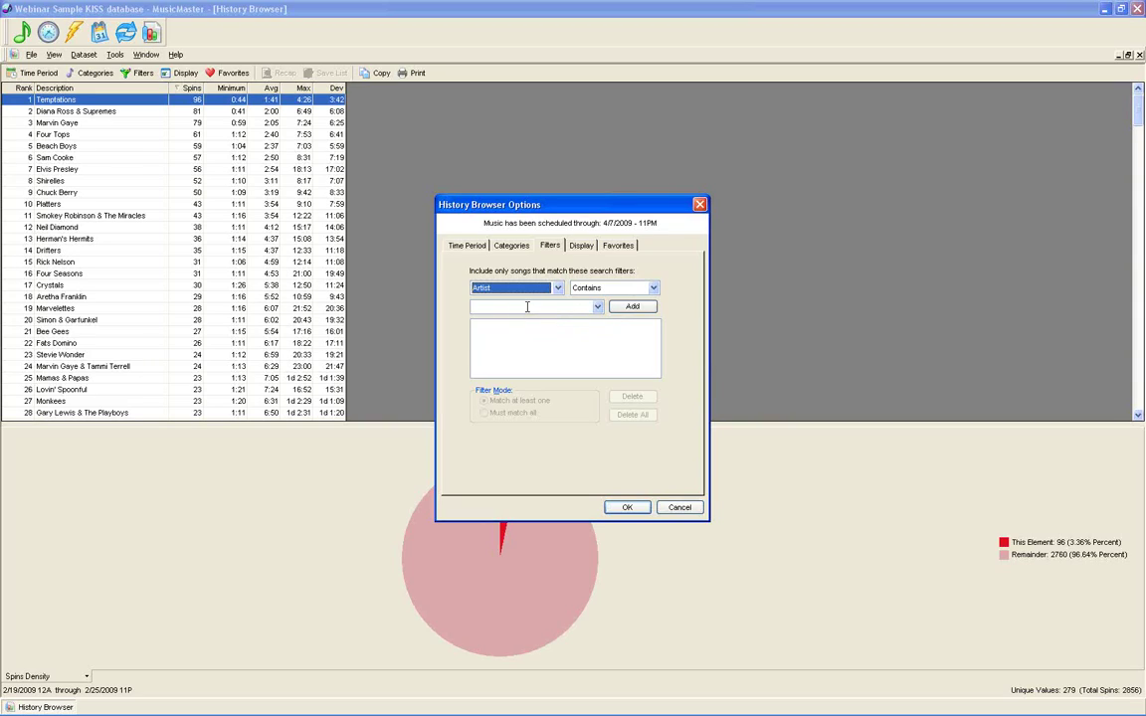
left_click(597, 306)
mouse_move(596, 329)
left_mouse_down()
mouse_move(597, 353)
mouse_move(598, 327)
left_mouse_up()
left_click(597, 323)
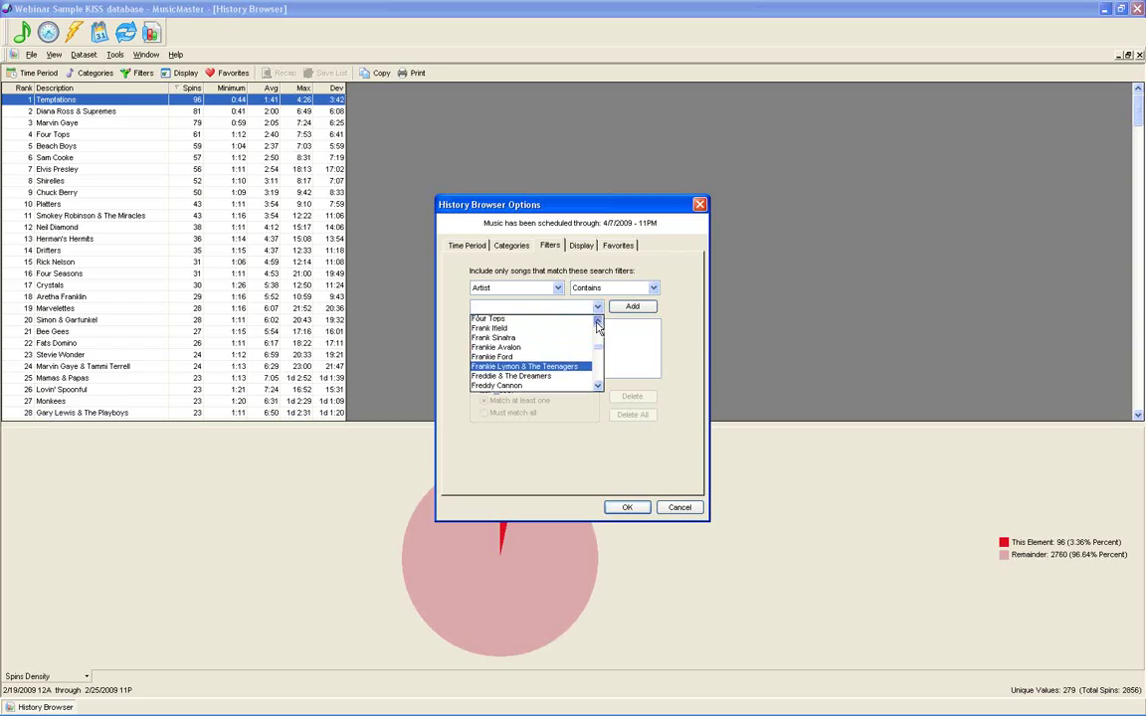
left_click(577, 330)
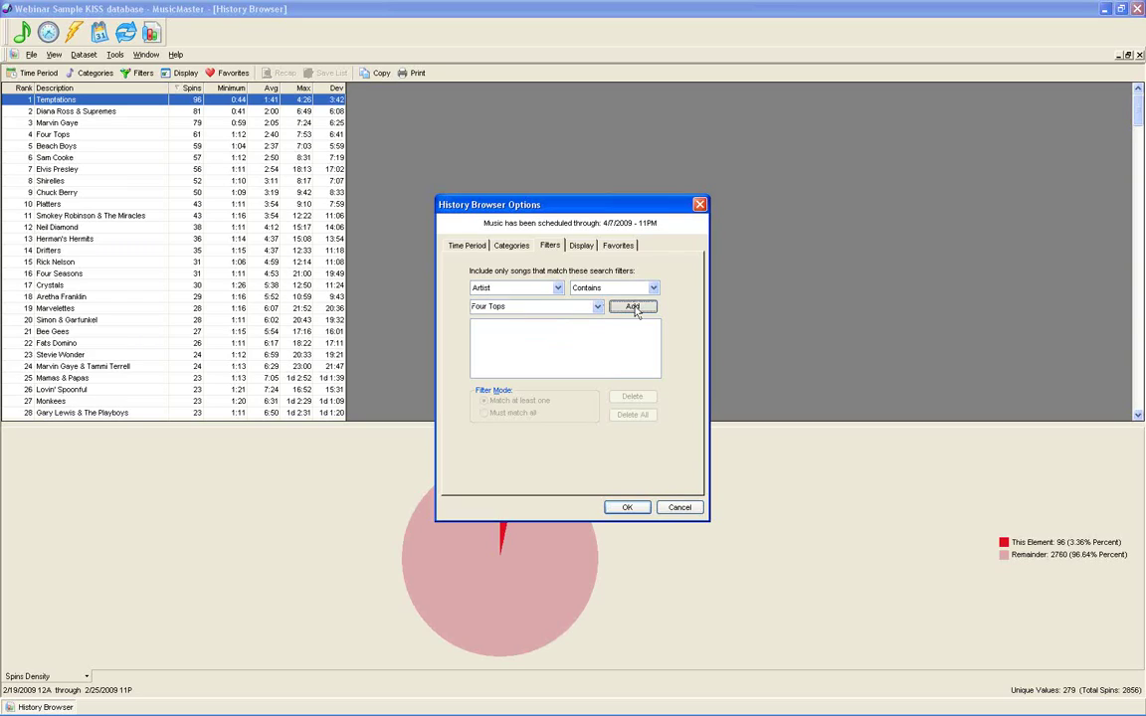
left_click(631, 307)
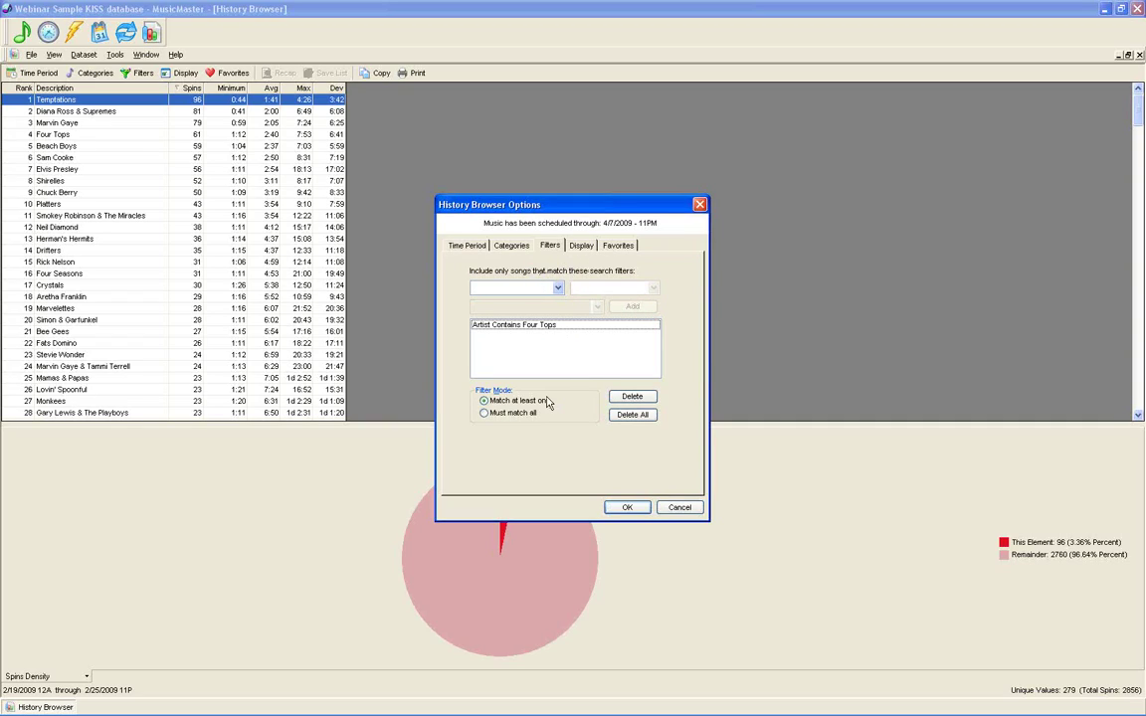
left_click(622, 509)
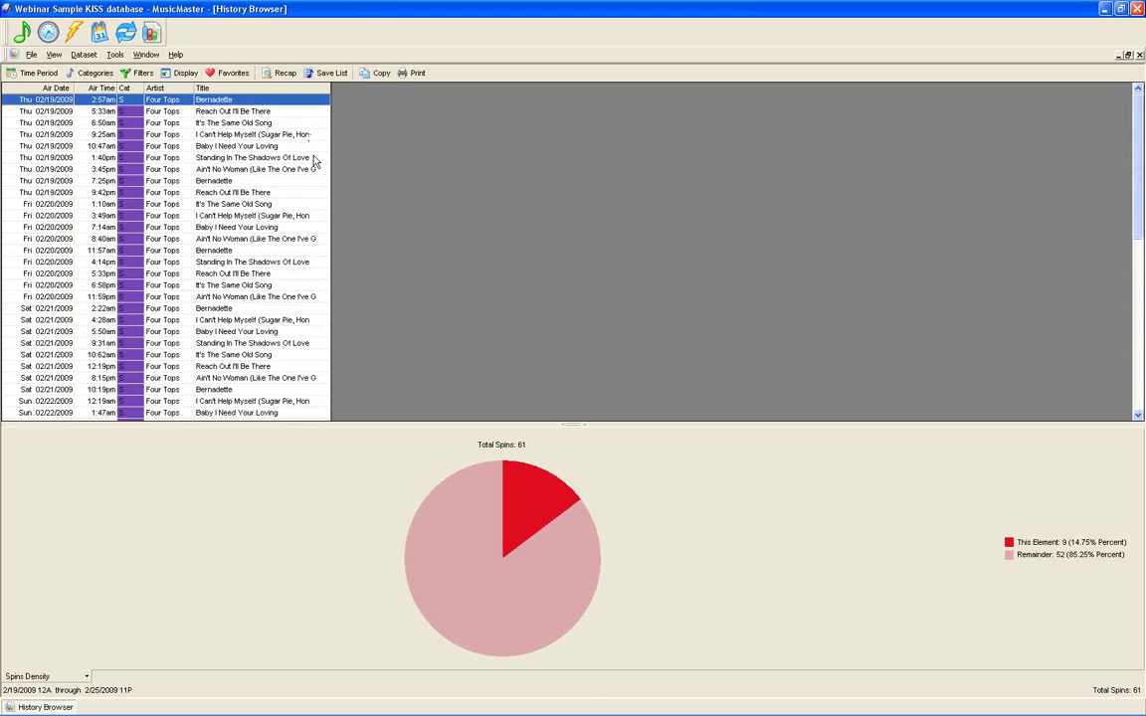
- Change the display mode to Individual Songs, check that the Four Tops filter is still set, and run the report
left_click(185, 73)
left_click(663, 275)
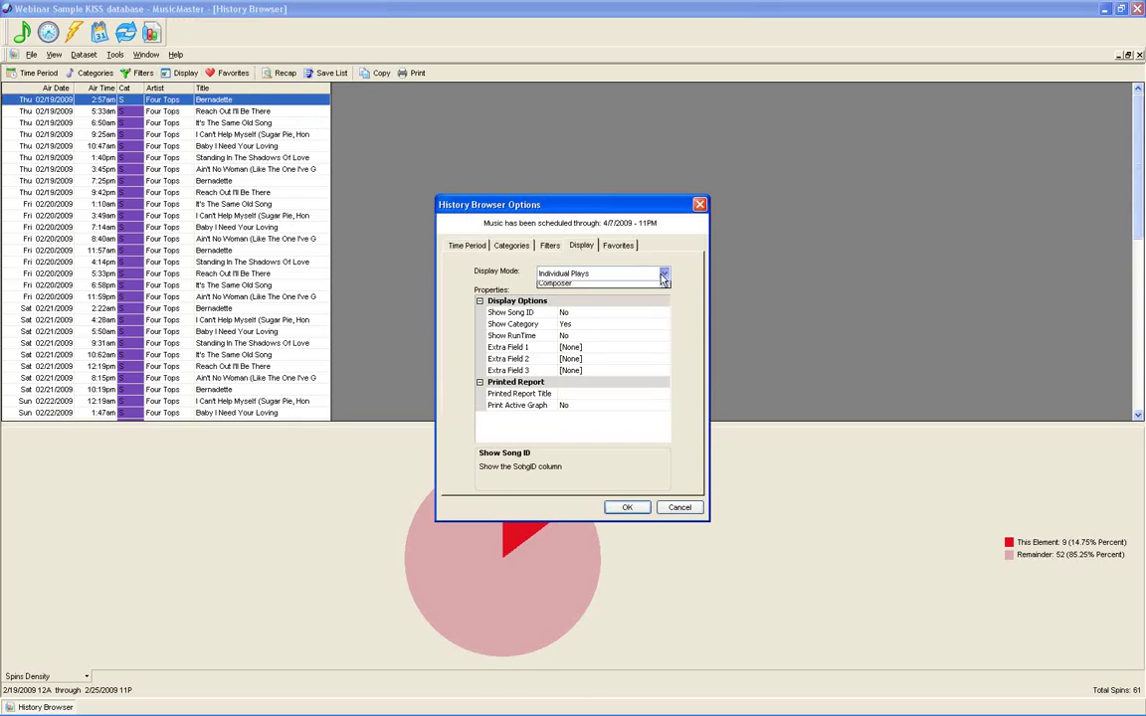
left_click(574, 289)
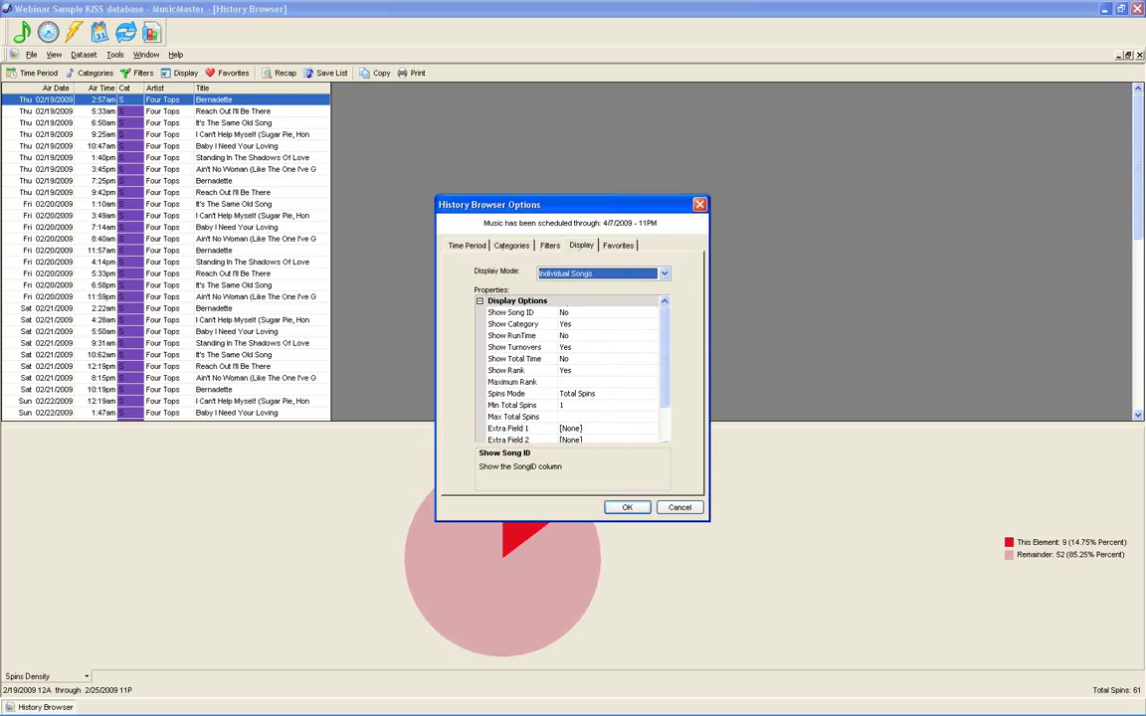
left_click(549, 244)
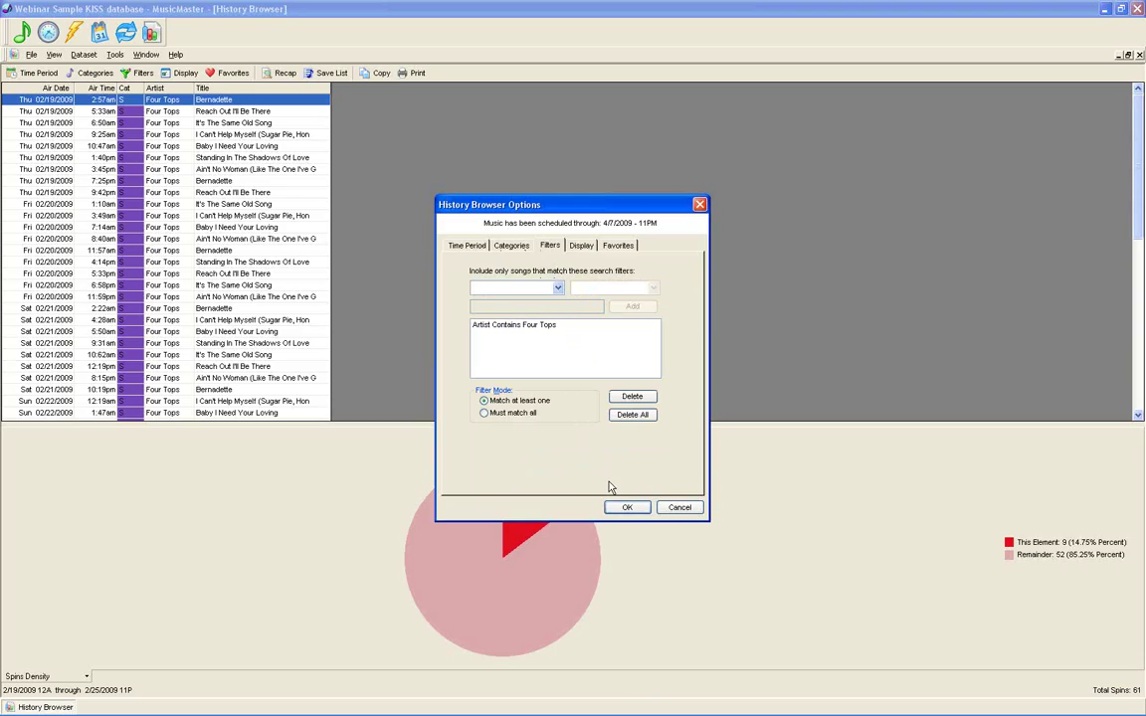
left_click(624, 508)
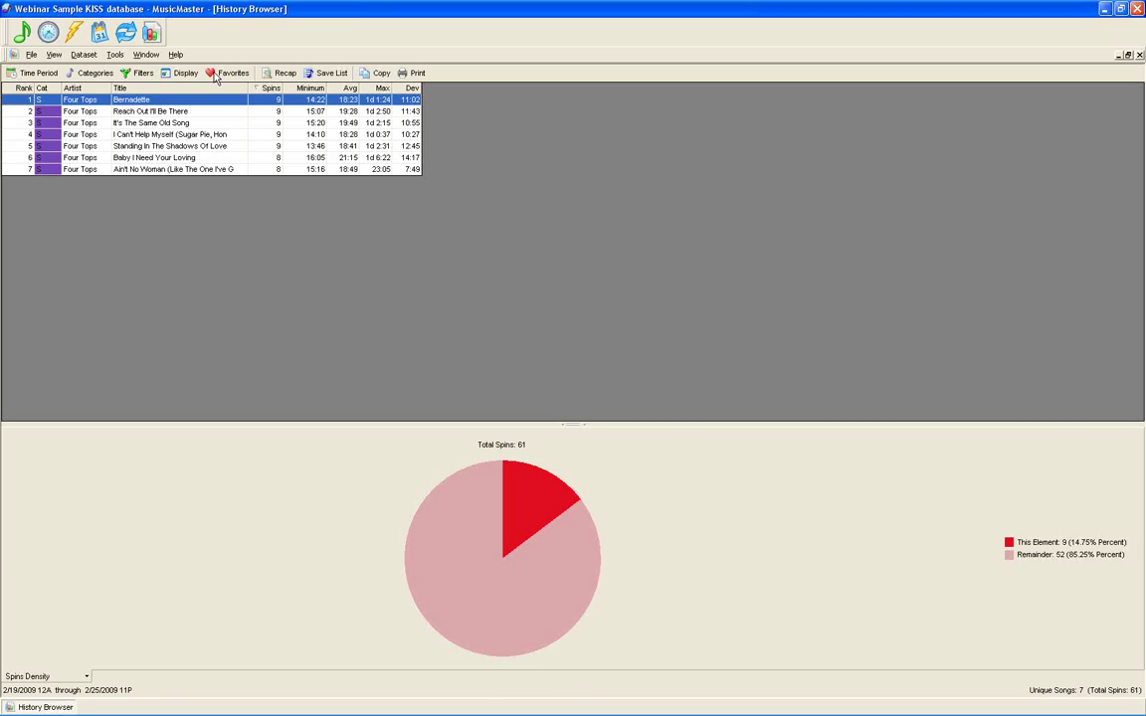
- Save the current report settings as a new favorite layout, naming it with the person's first name followed by "Report"
left_click(213, 78)
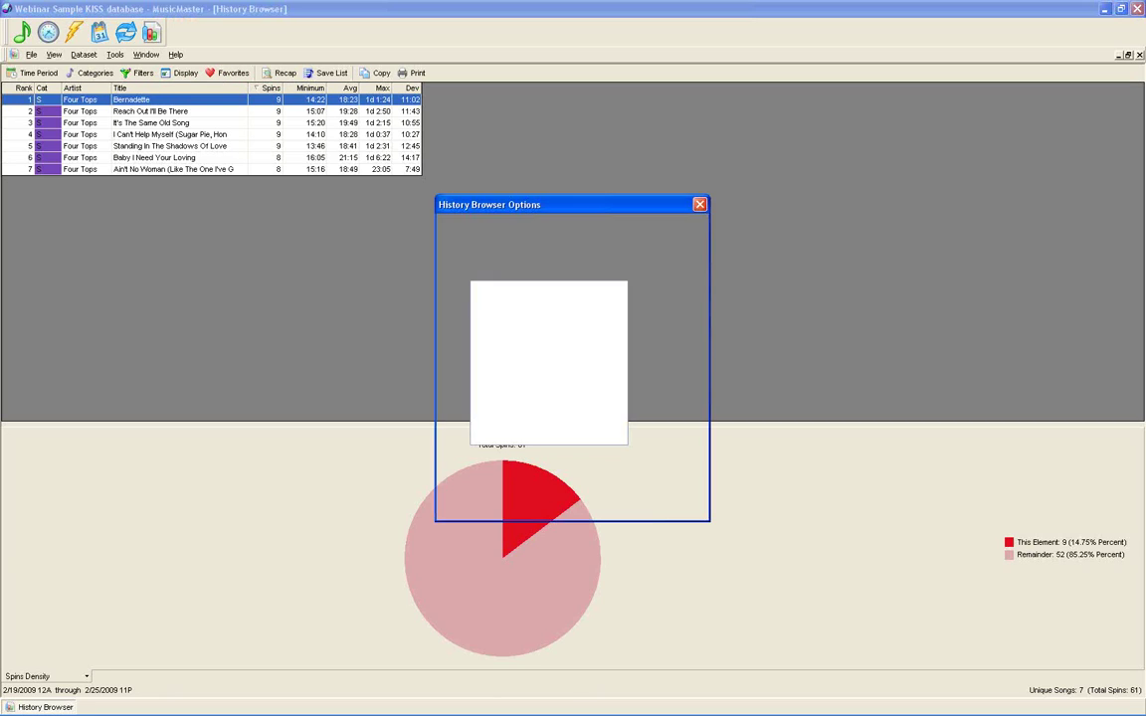
left_click(467, 245)
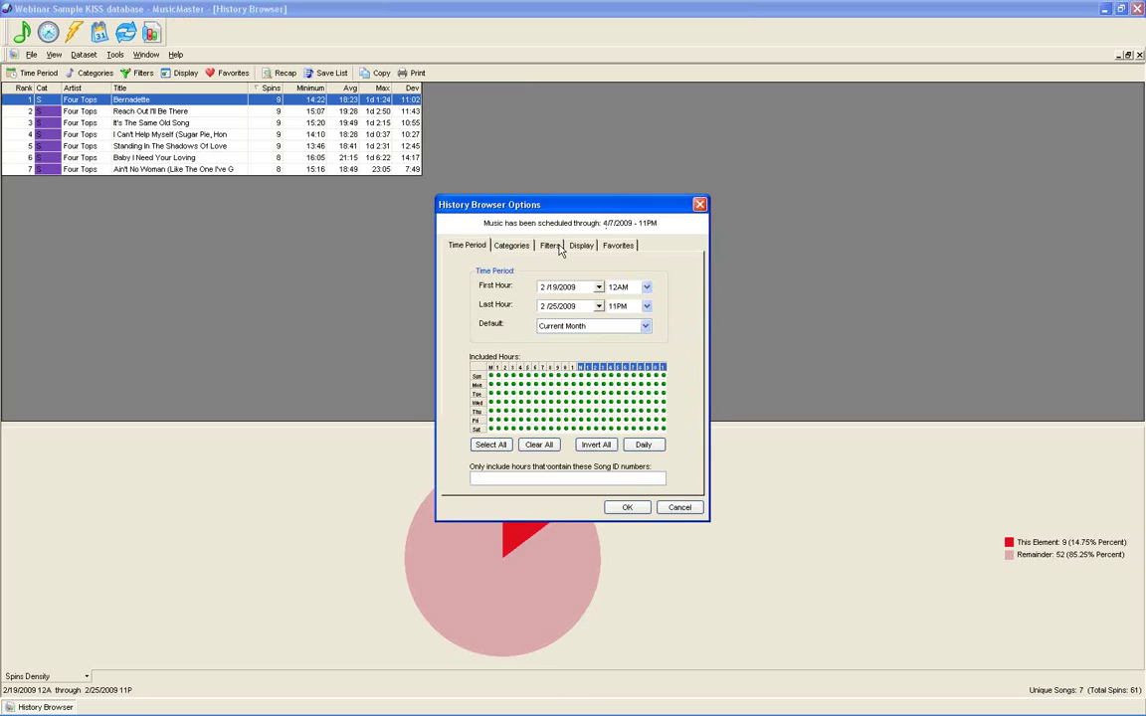
left_click(618, 245)
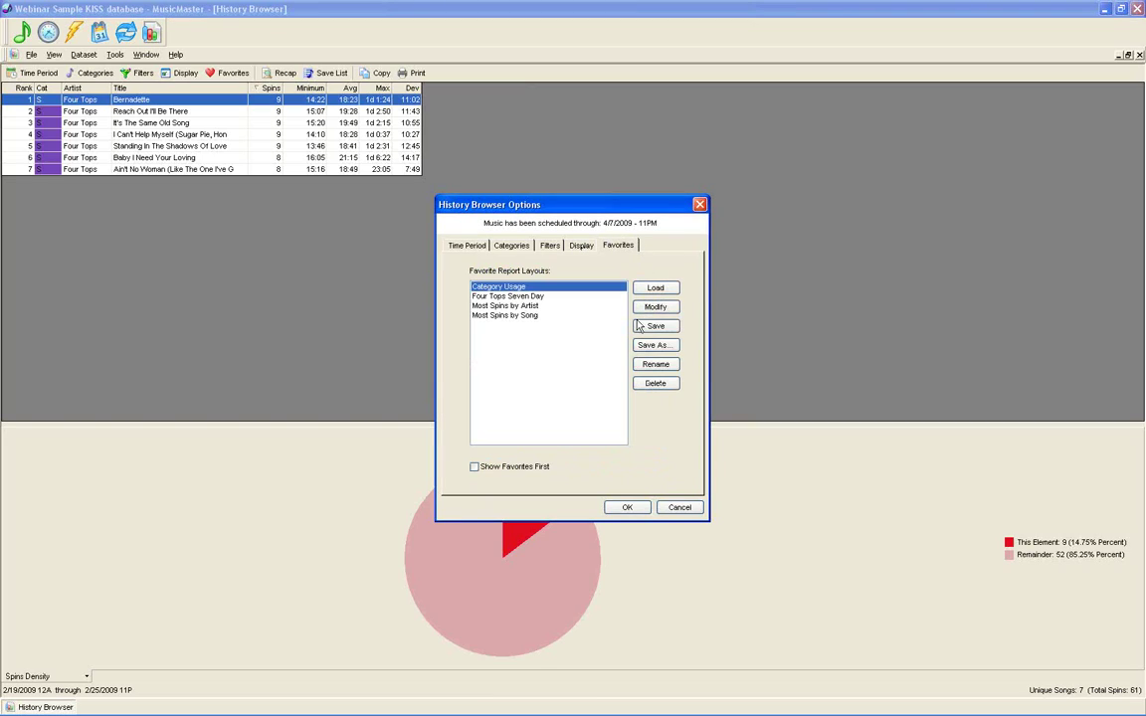
left_click(653, 346)
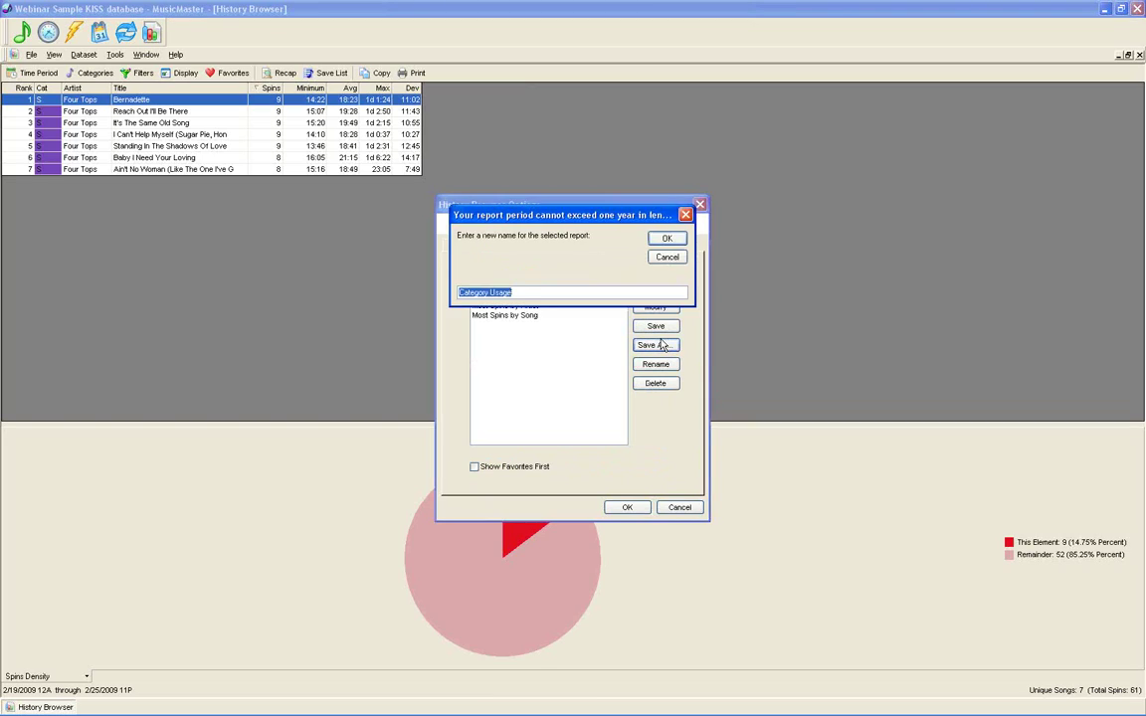
type("Adr")
type("ch")
type("s RE")
key("BackSpace")
type("eport")
left_click(666, 239)
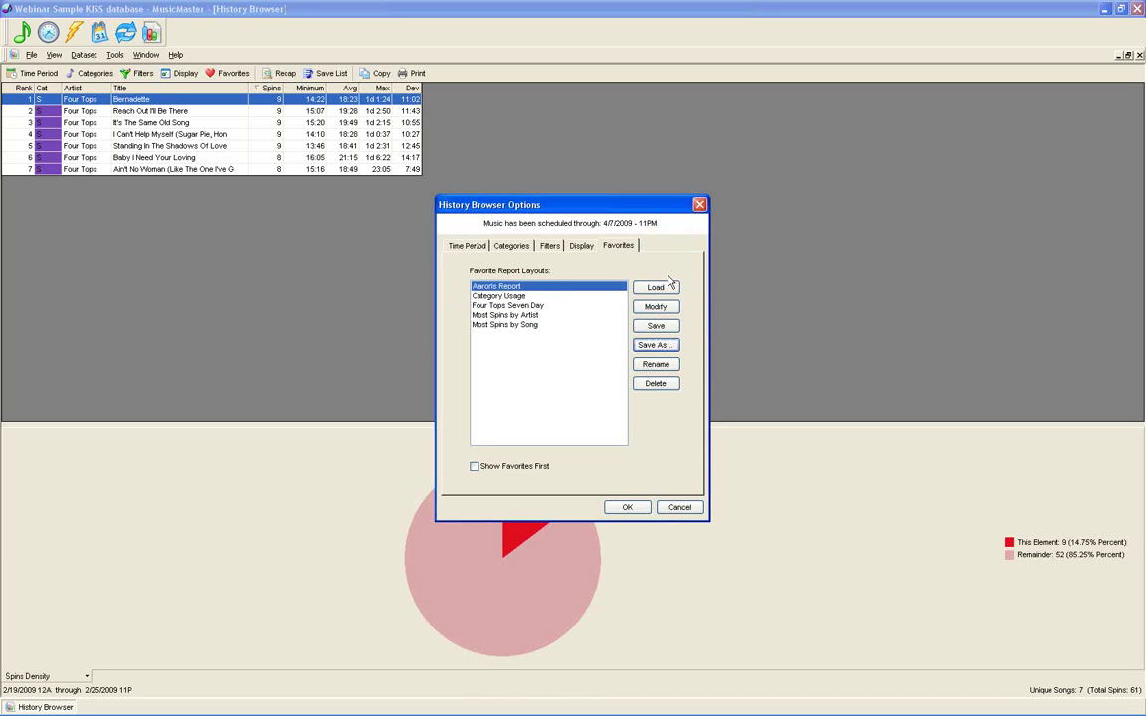
- Update the contents of the new favorite layout with the current report settings and keep it selected
left_click(652, 327)
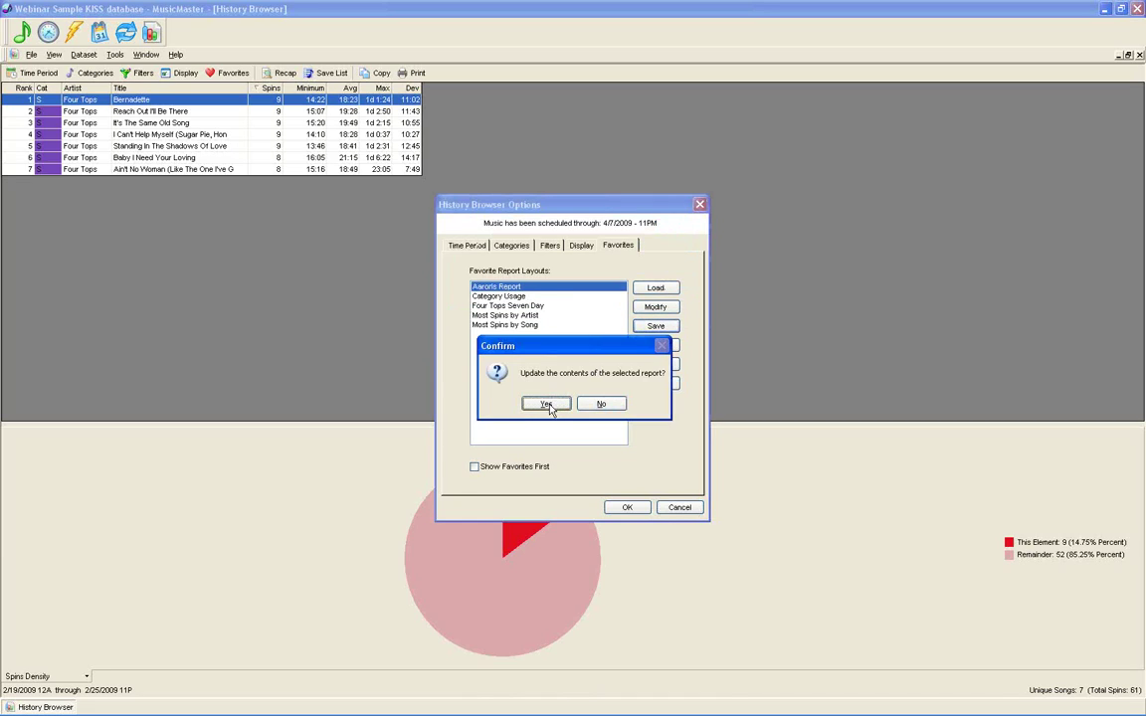
left_click(547, 406)
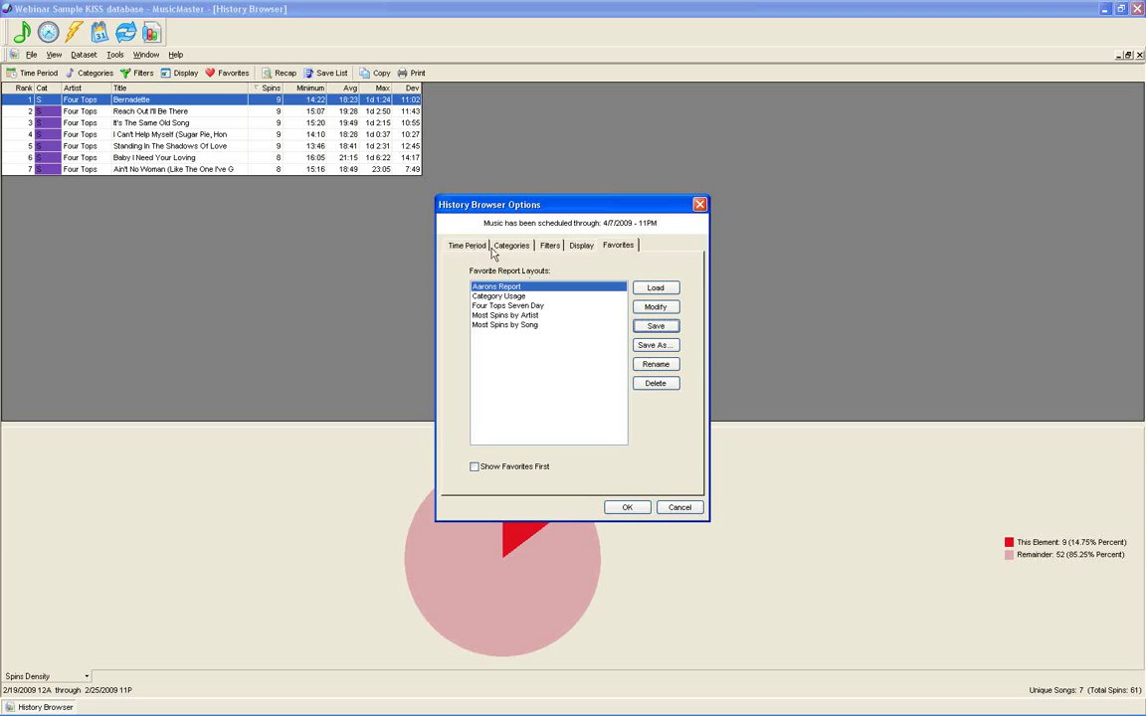
left_click(490, 315)
left_click(493, 287)
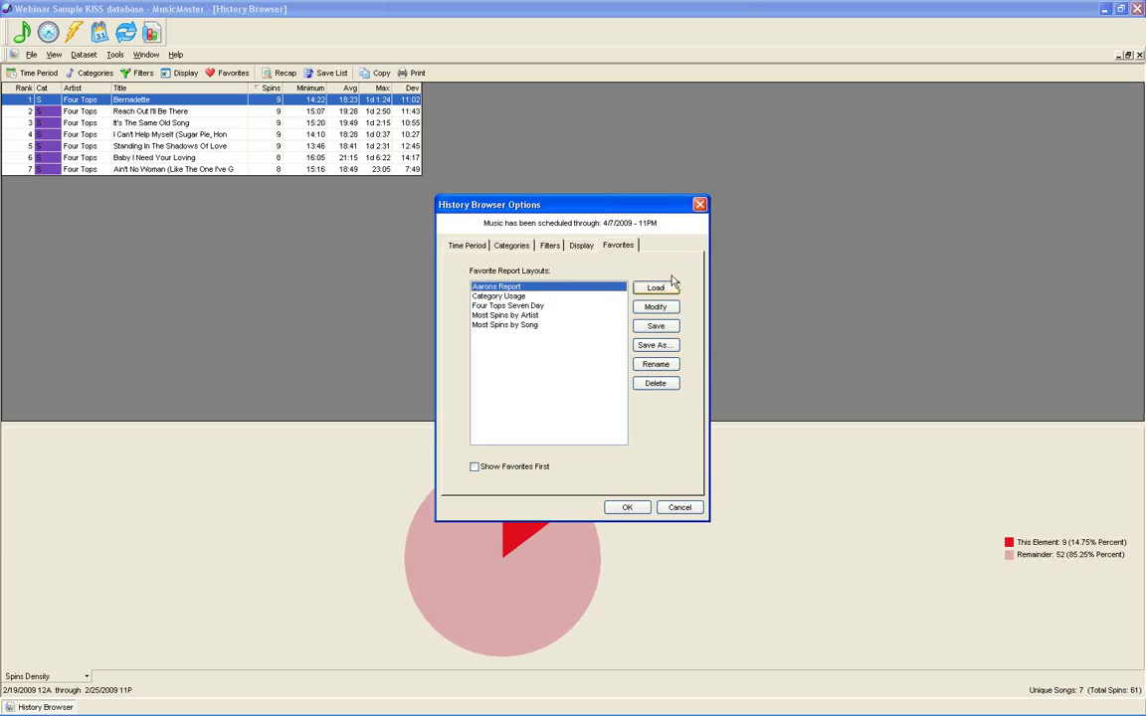
- Close the report options without loading a favorite and exit the History Browser
left_click(700, 206)
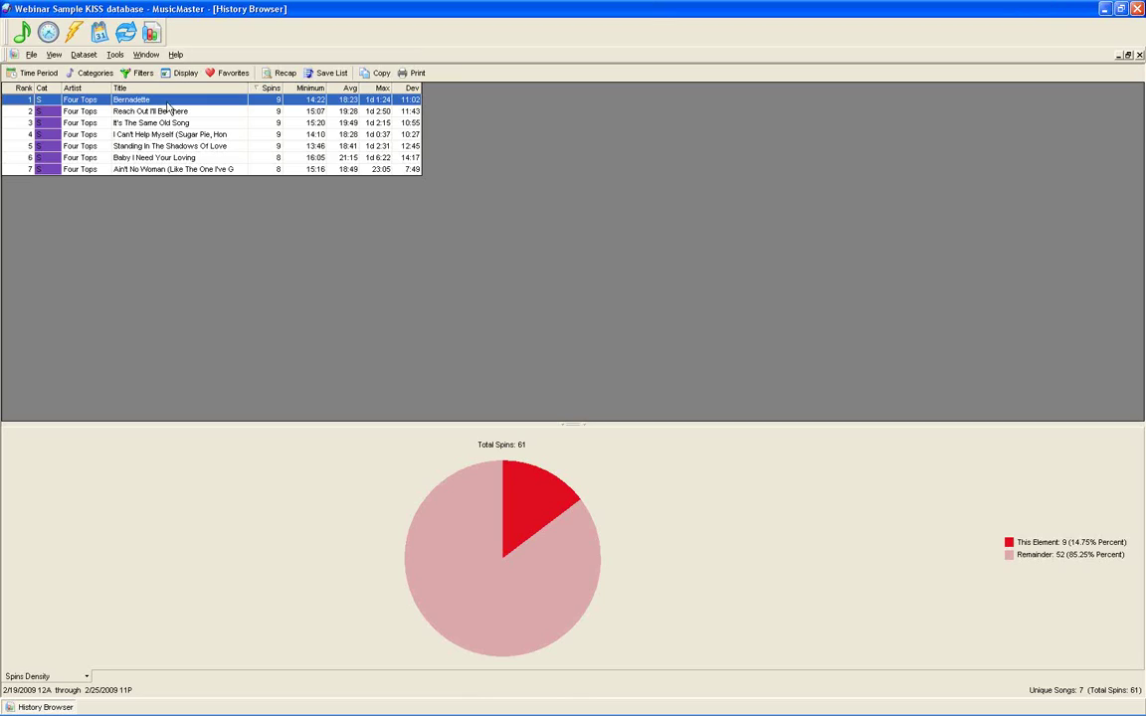
left_click(1140, 55)
left_click(1140, 55)
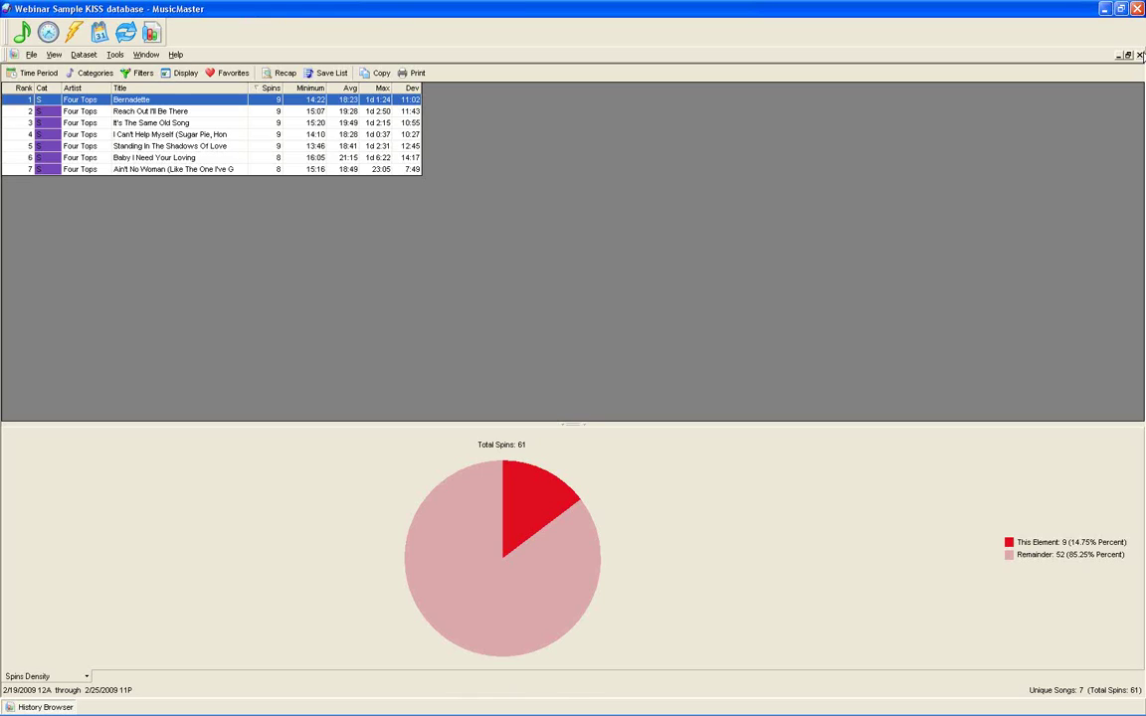
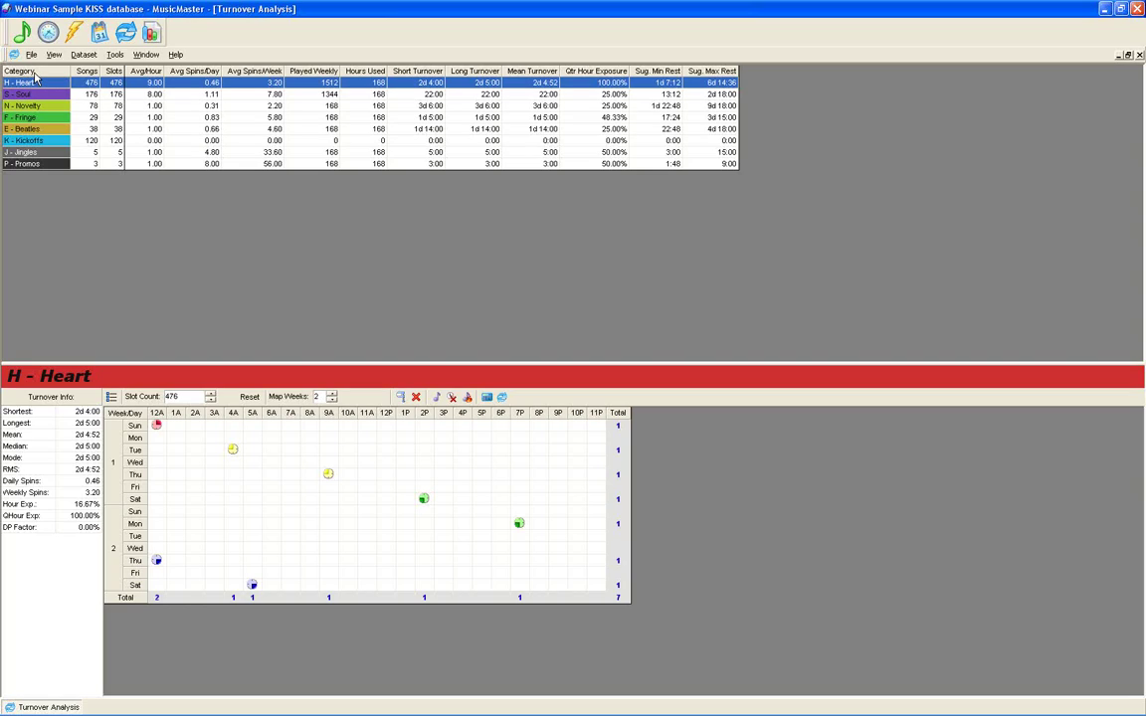
- Sort the Turnover Analysis list by category in ascending order
left_click(35, 73)
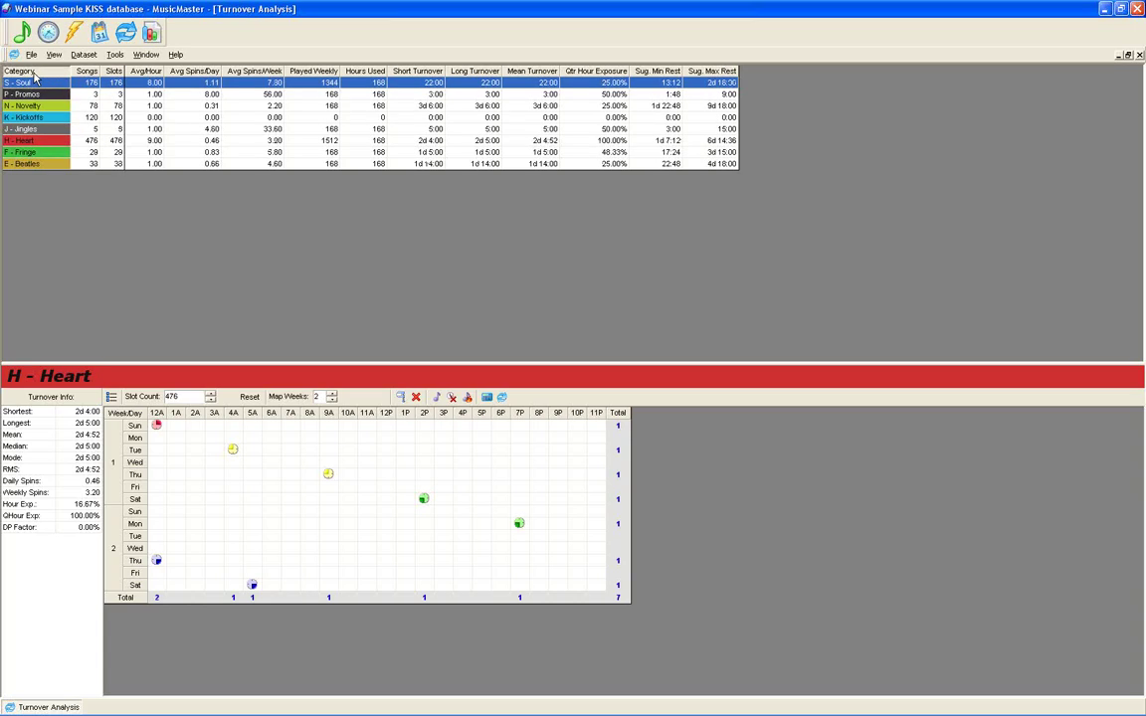
left_click(35, 73)
left_click(35, 73)
left_click(40, 72)
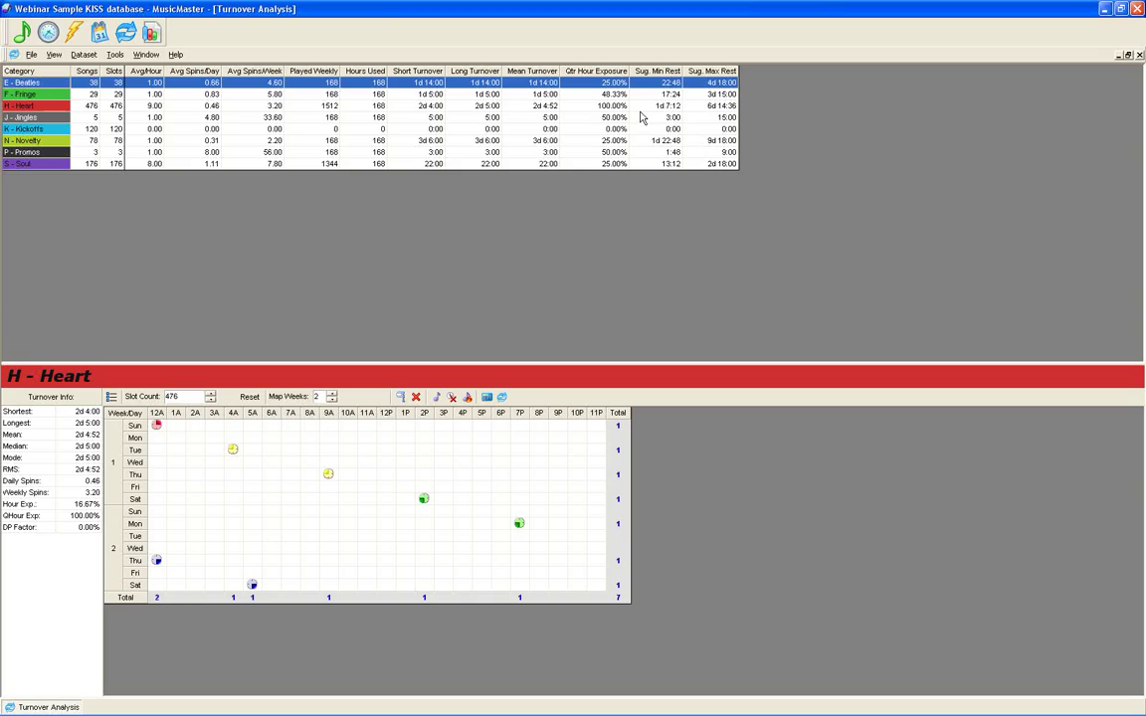
- Review which turnover columns can be shown in the list, leave them as they are, and select the Heart category
right_click(408, 115)
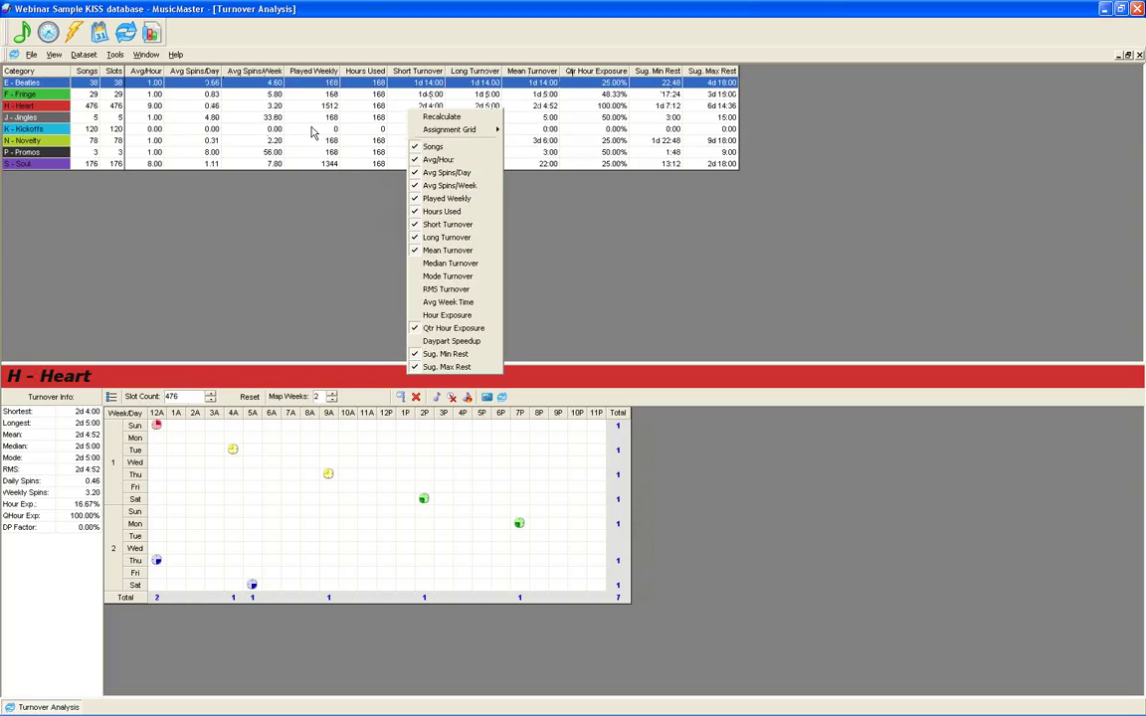
left_click(354, 61)
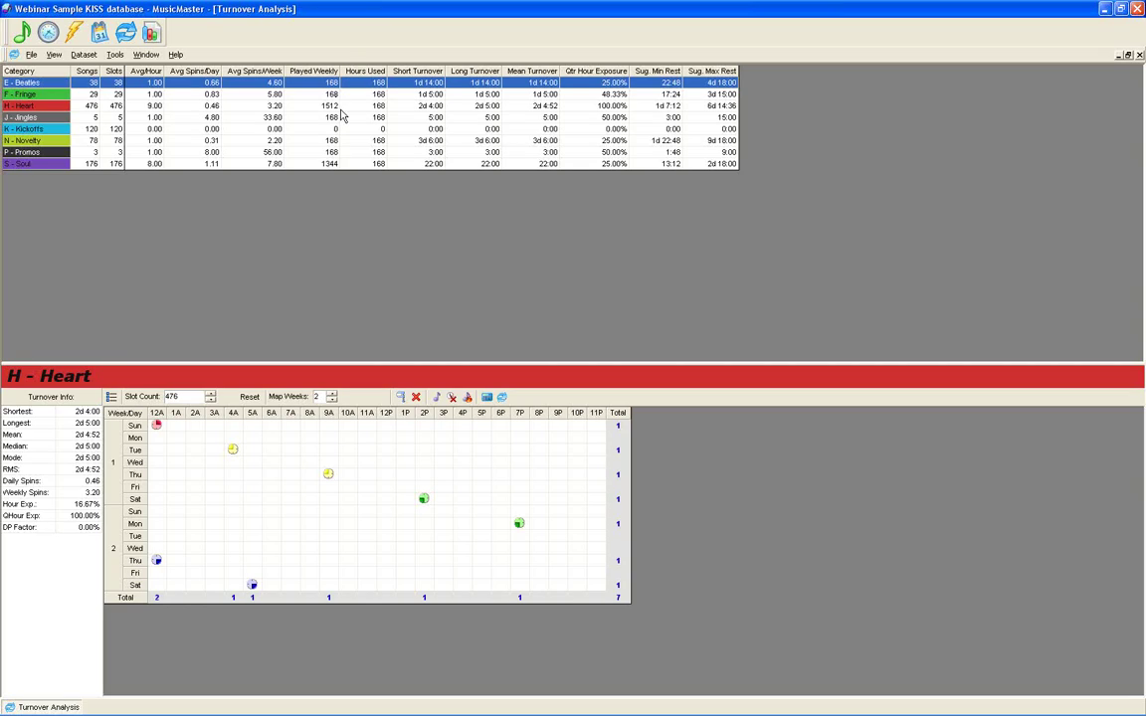
left_click(341, 110)
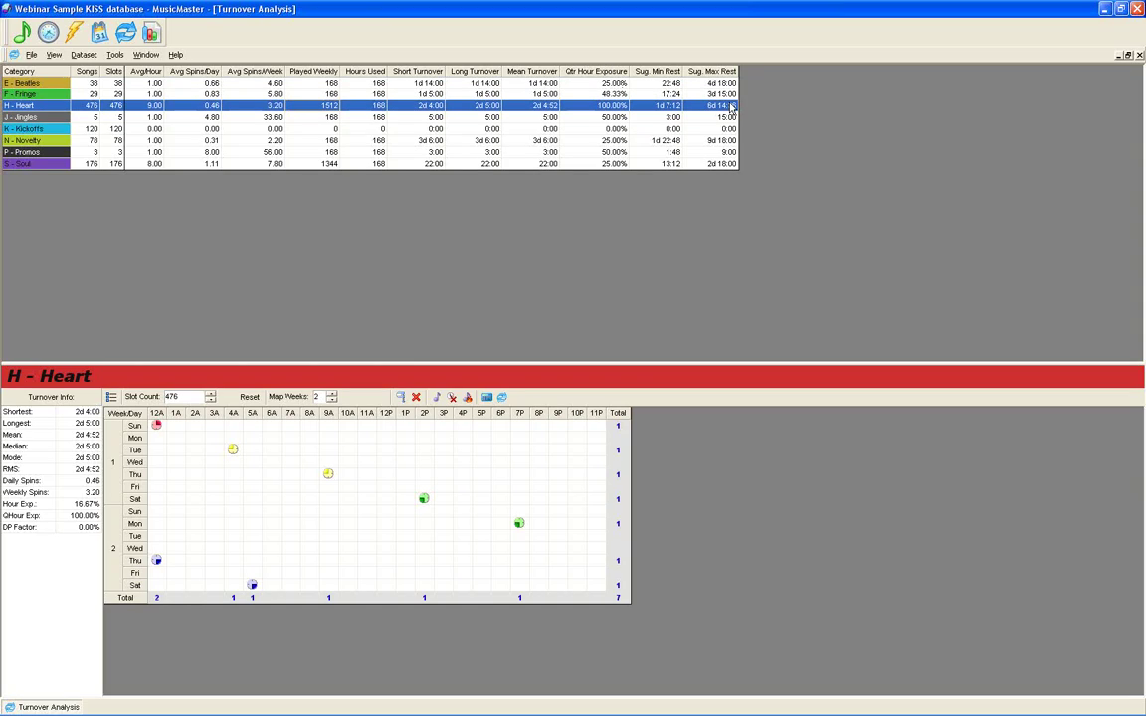
- Add the Alternate Grid to the assignment grids used for the turnover calculation
right_click(572, 102)
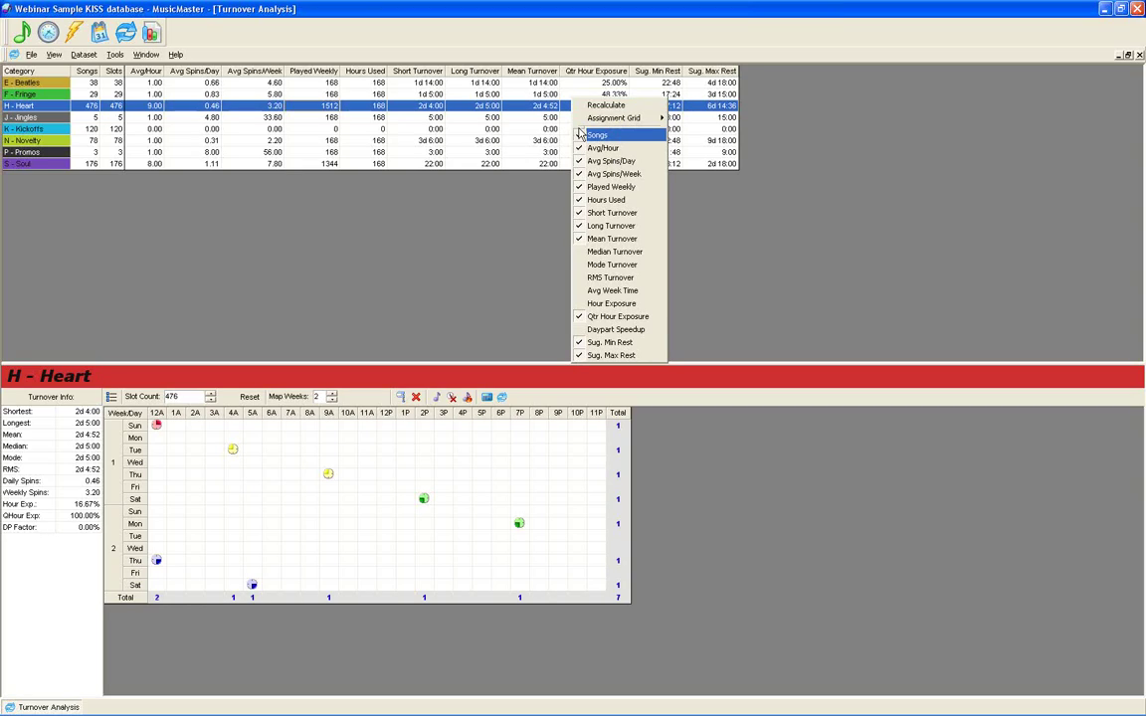
mouse_move(589, 121)
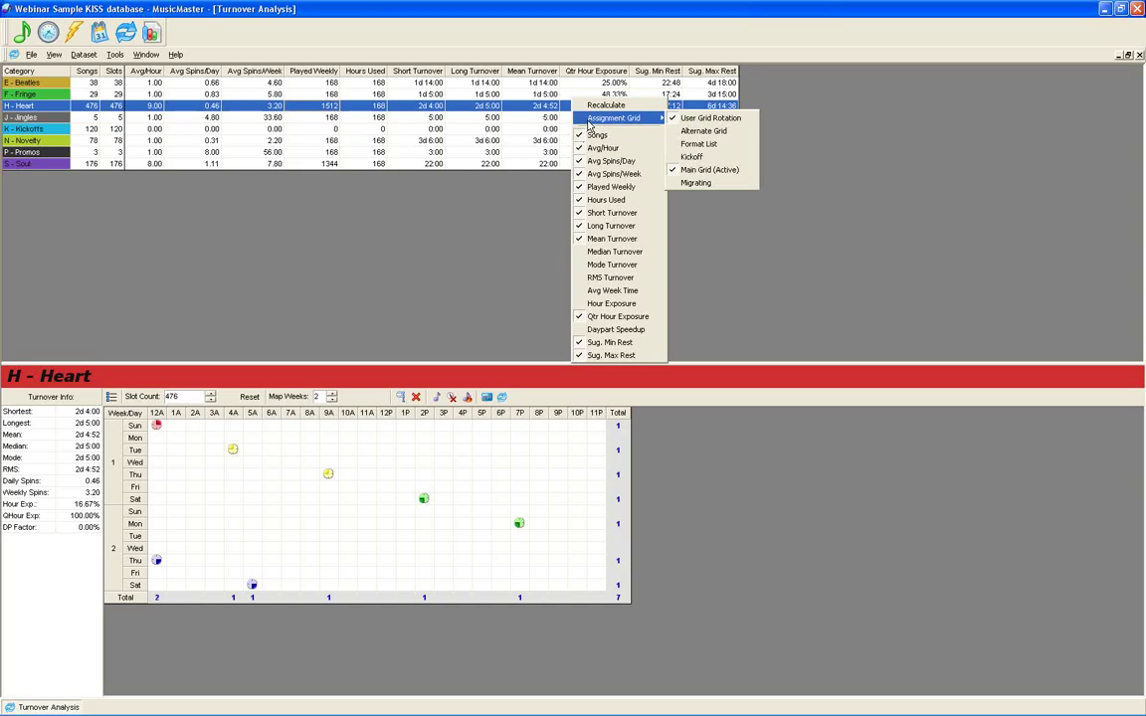
left_click(678, 134)
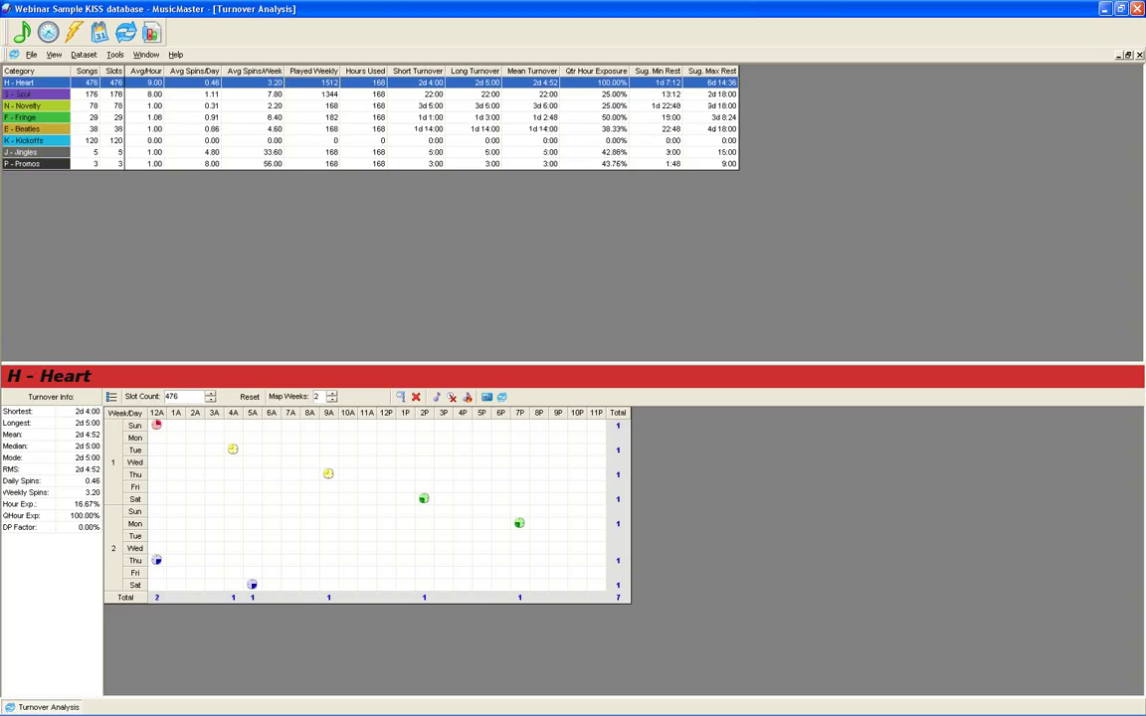
- Check the available assignment grids in Format Clock Maintenance and close it
left_click(48, 35)
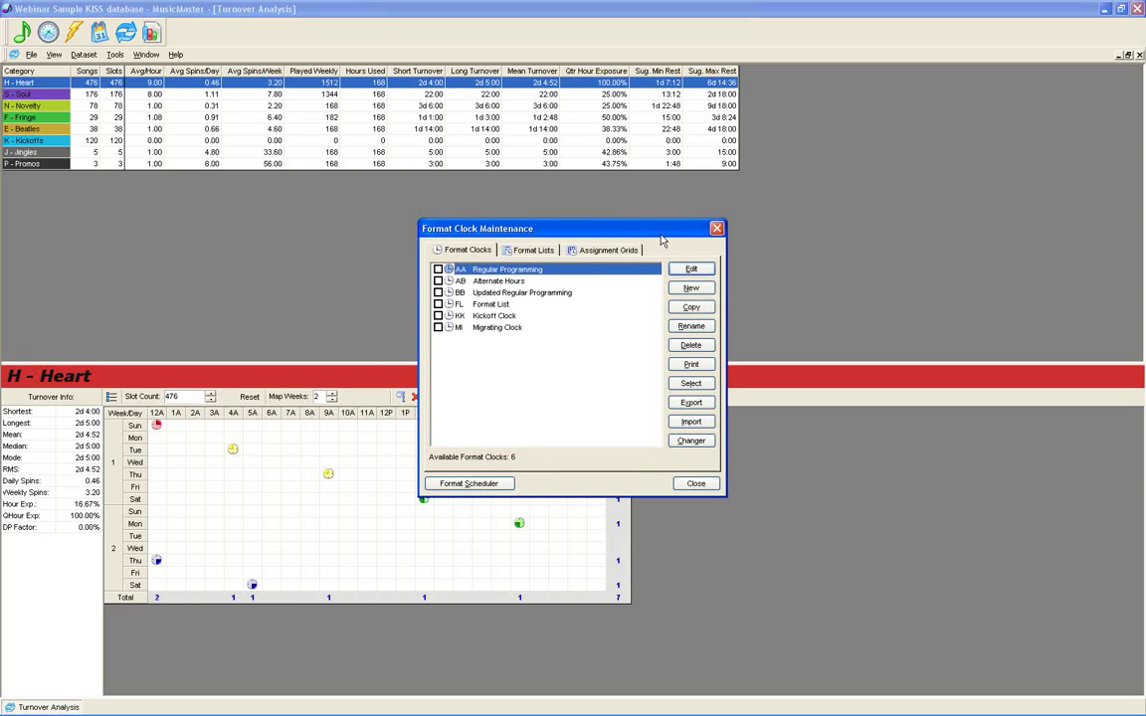
left_click(610, 252)
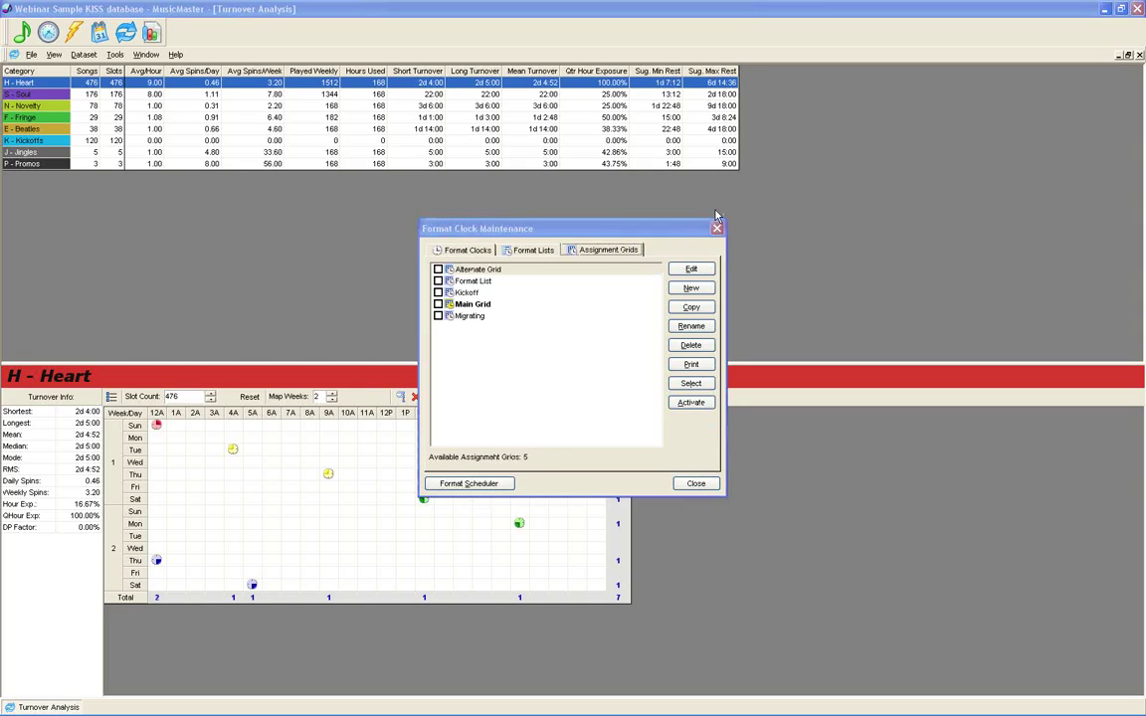
left_click(717, 231)
- Display the turnover details and weekly rotation map for the Novelty category
right_click(708, 102)
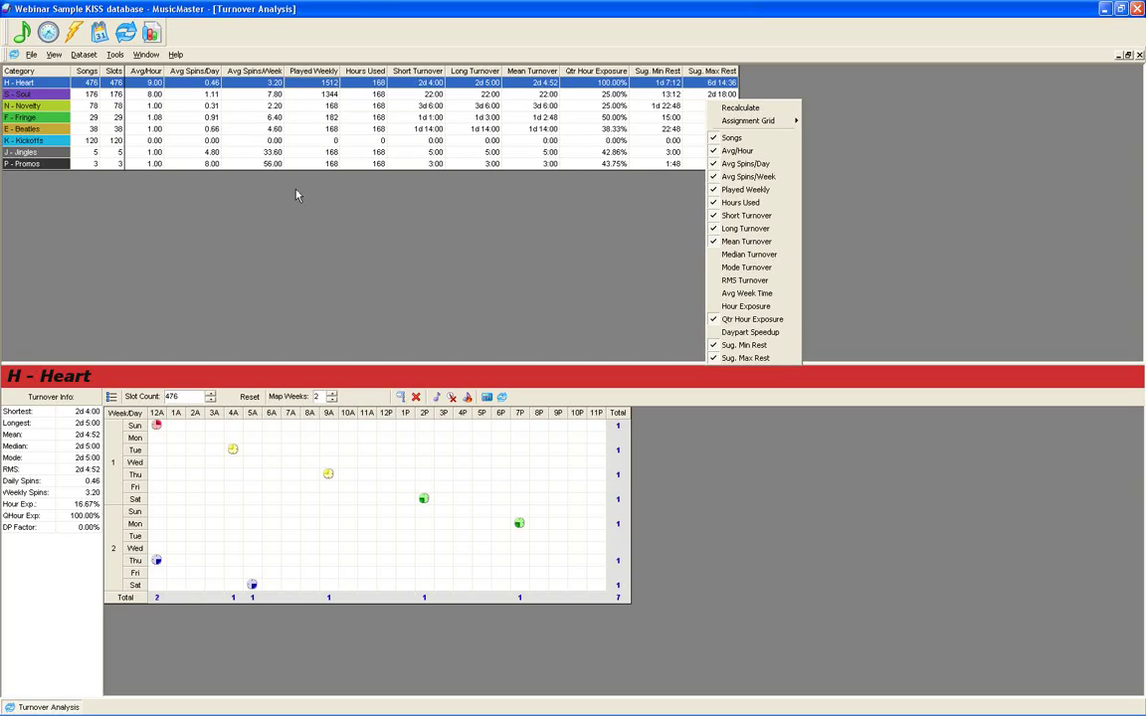
left_click(269, 263)
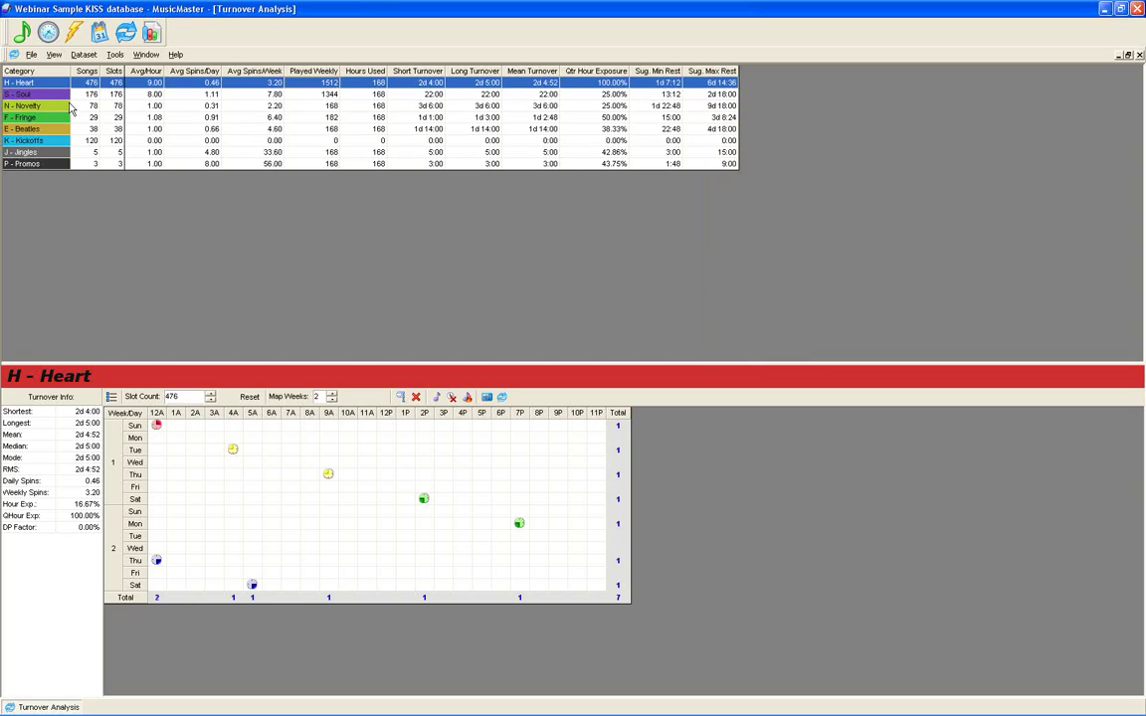
left_click(70, 106)
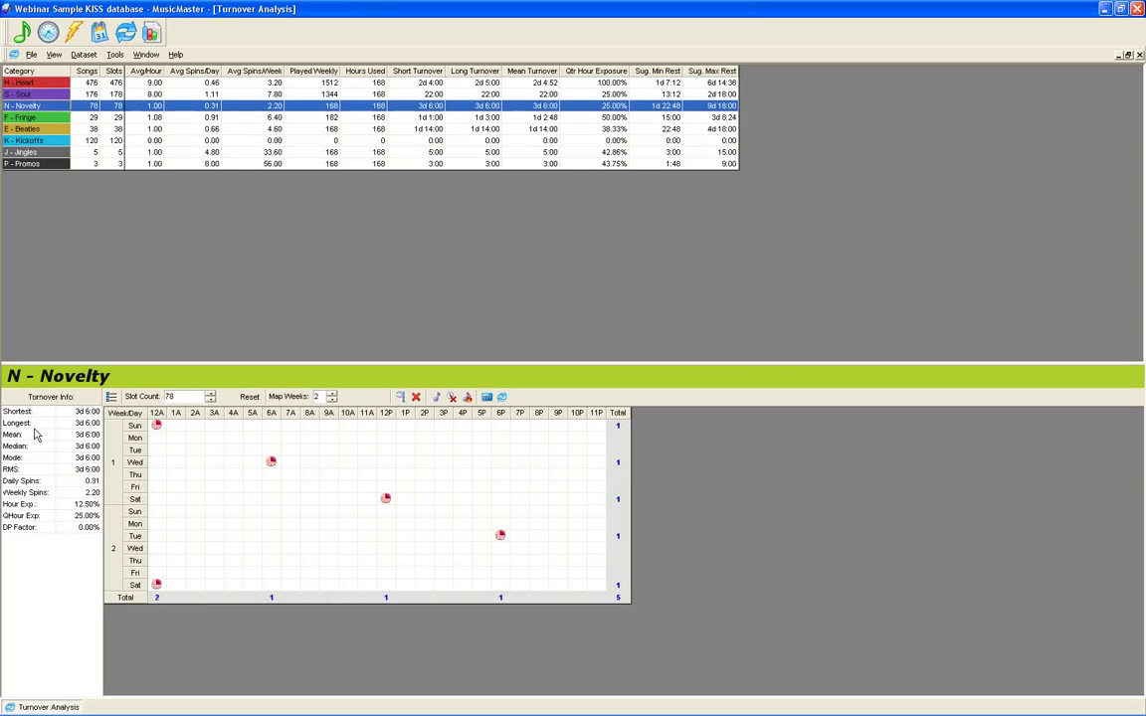
- Compare the turnover details and rotation maps of the Heart, Novelty, Soul and Beatles categories, ending with Fringe selected
left_click(33, 84)
left_click(33, 105)
left_click(34, 95)
left_click(33, 107)
left_click(35, 130)
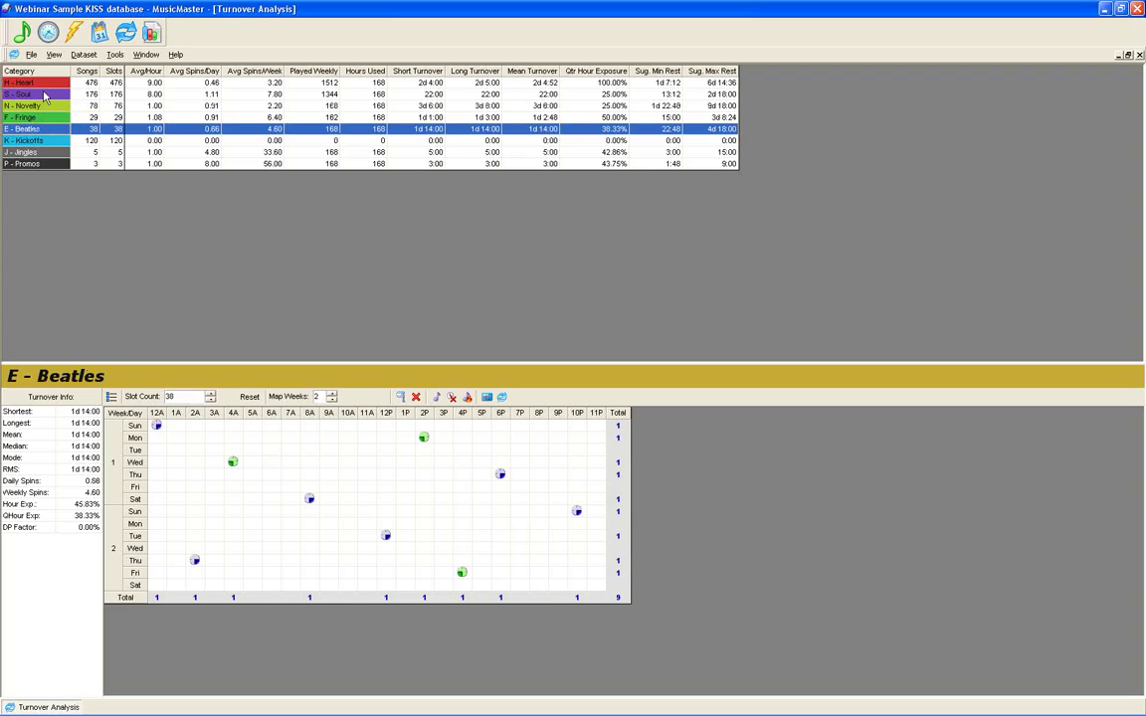
left_click(39, 92)
left_click(45, 120)
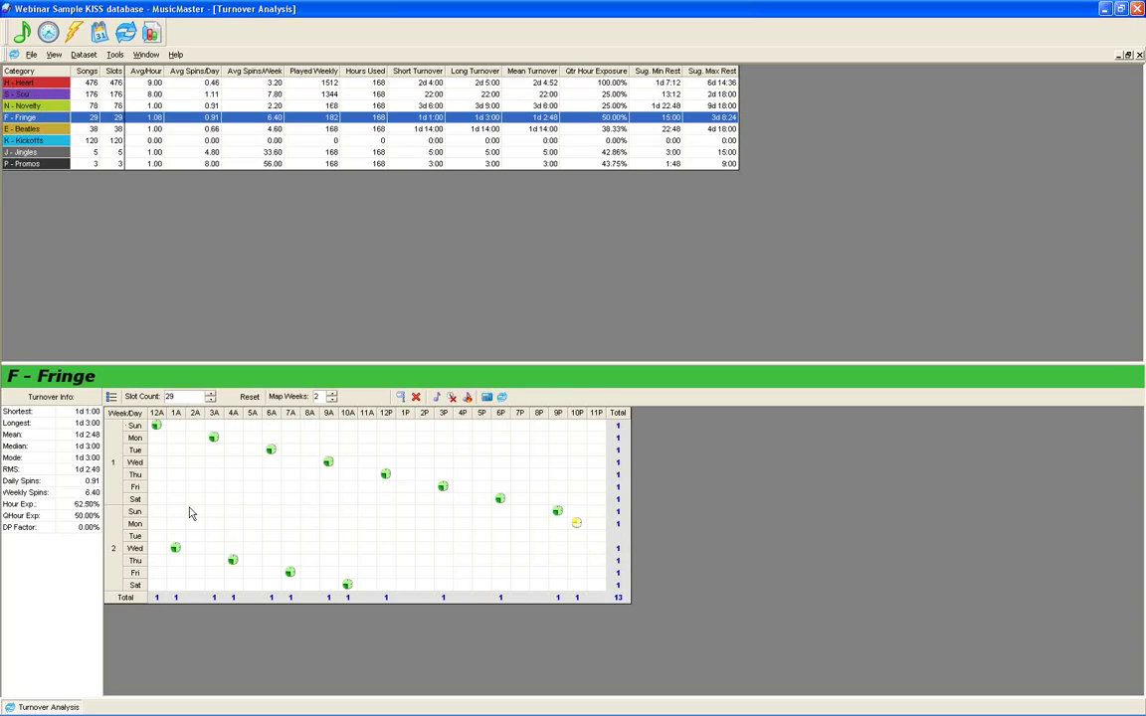
- Switch the assignment grid used for the turnover calculation to Main Grid (Active)
mouse_move(156, 434)
right_click(707, 111)
mouse_move(739, 128)
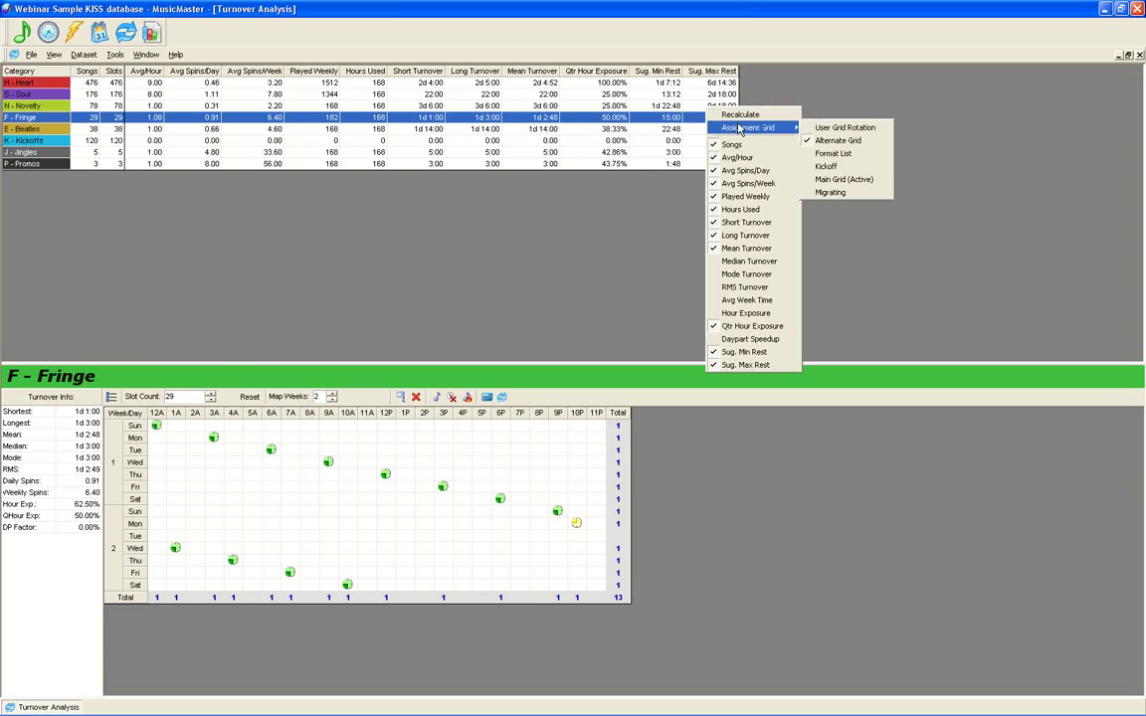
left_click(826, 181)
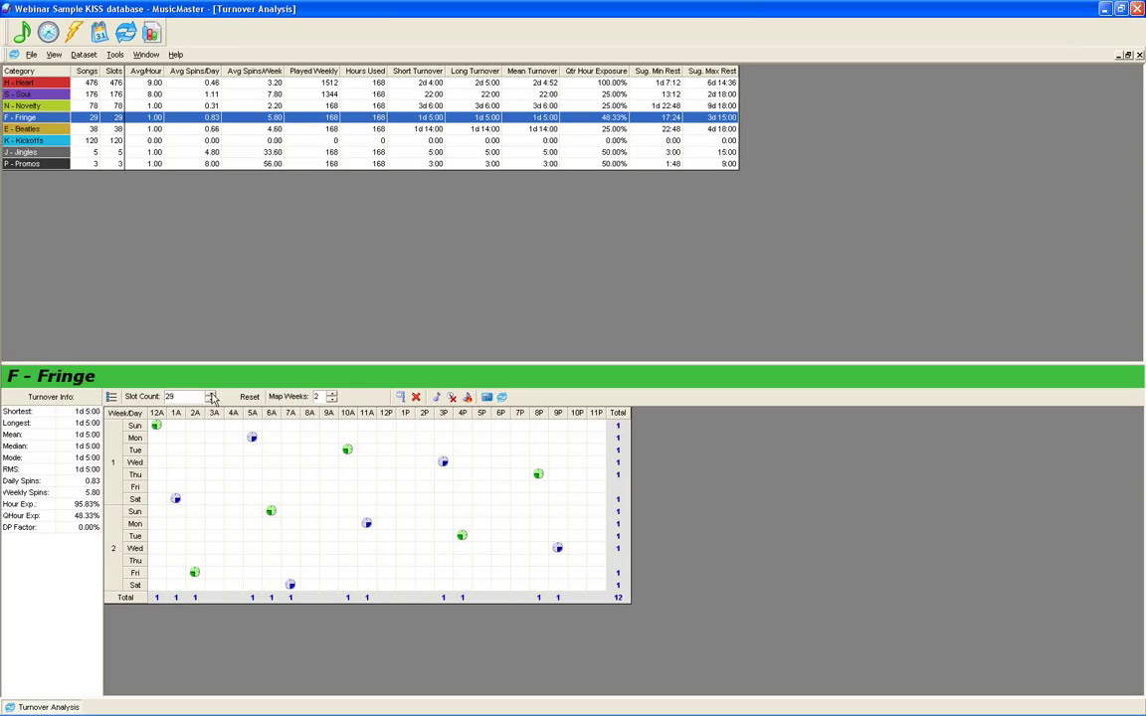
- Test Fringe slot counts up to 37 and back down to 34 on the rotation map, and reset the slot count
left_click(210, 393)
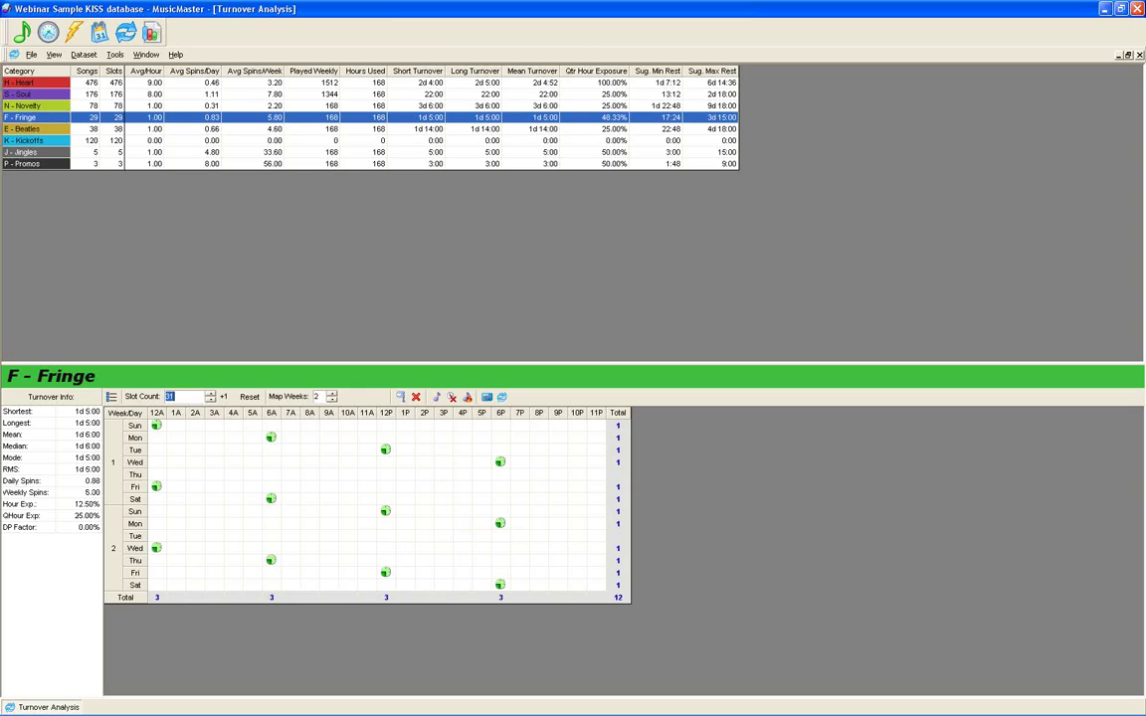
left_click(209, 394)
left_click(210, 394)
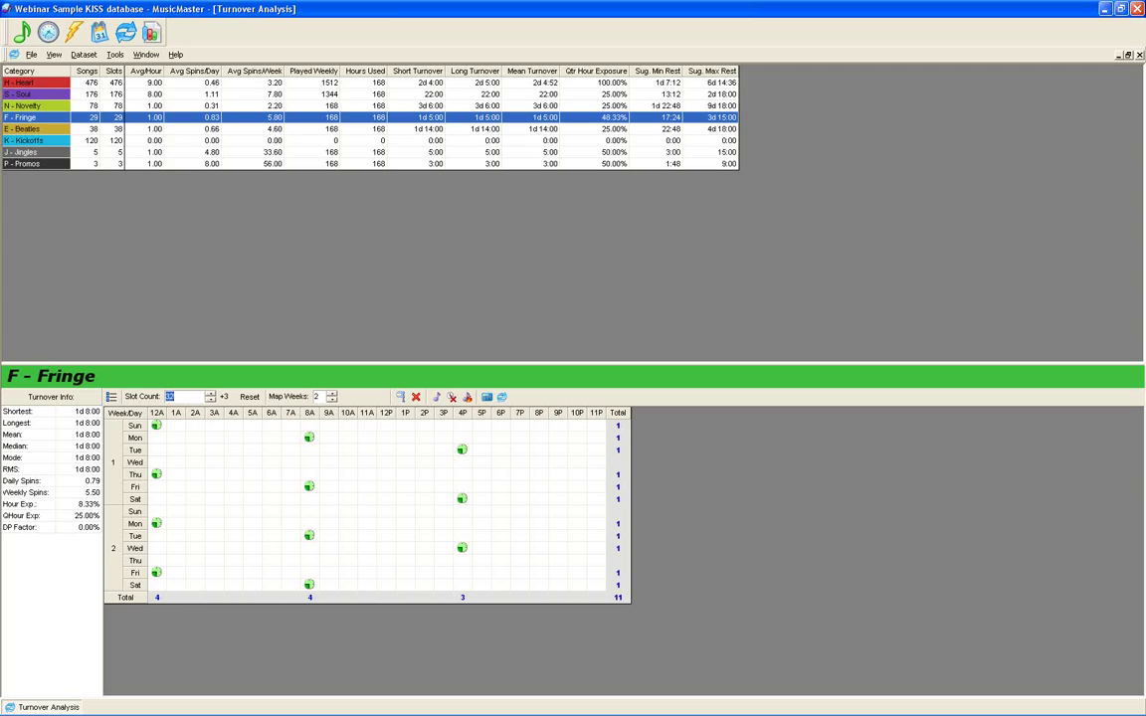
left_click(210, 394)
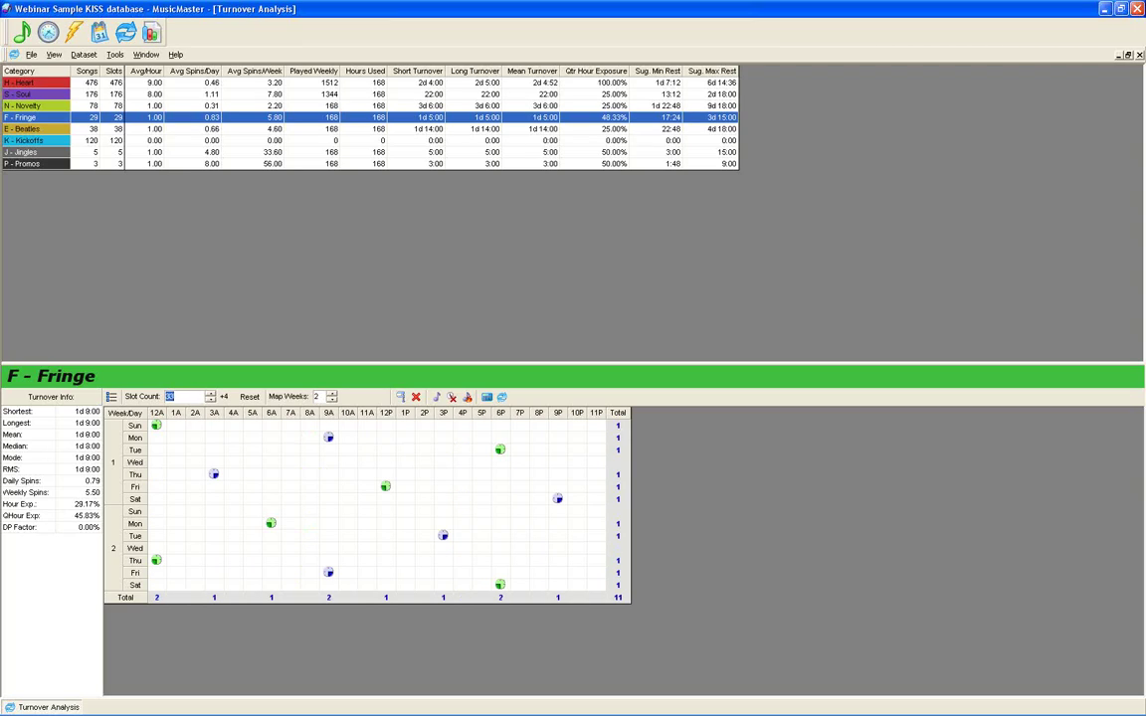
left_click(210, 394)
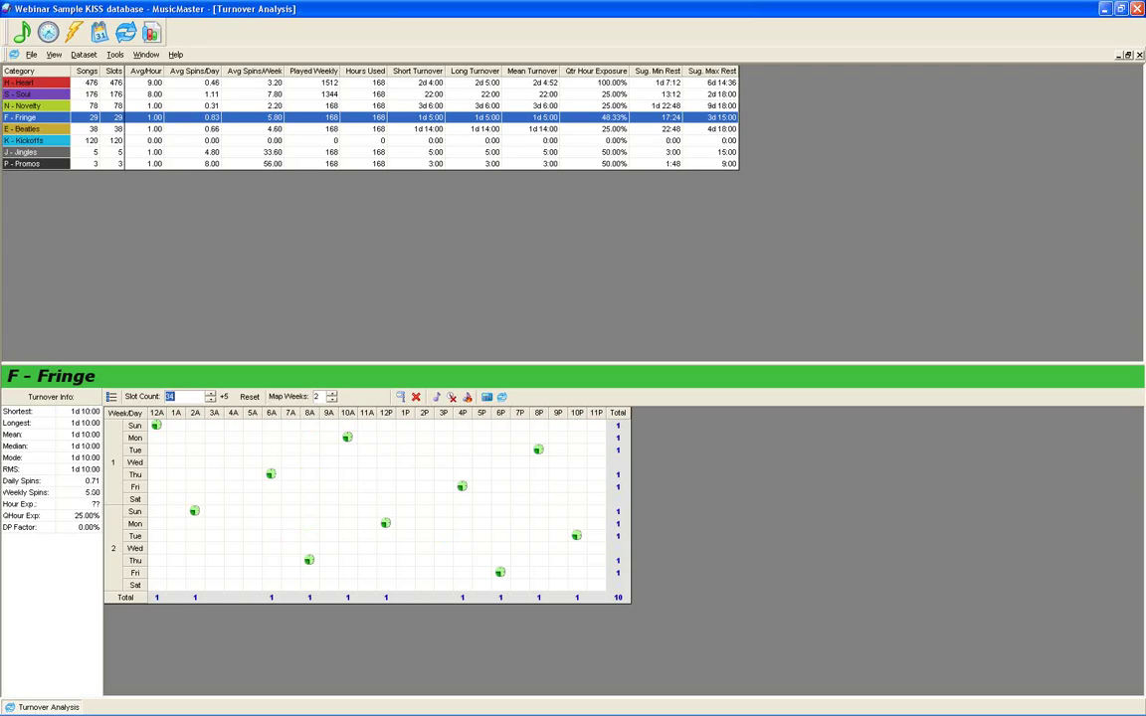
left_click(210, 394)
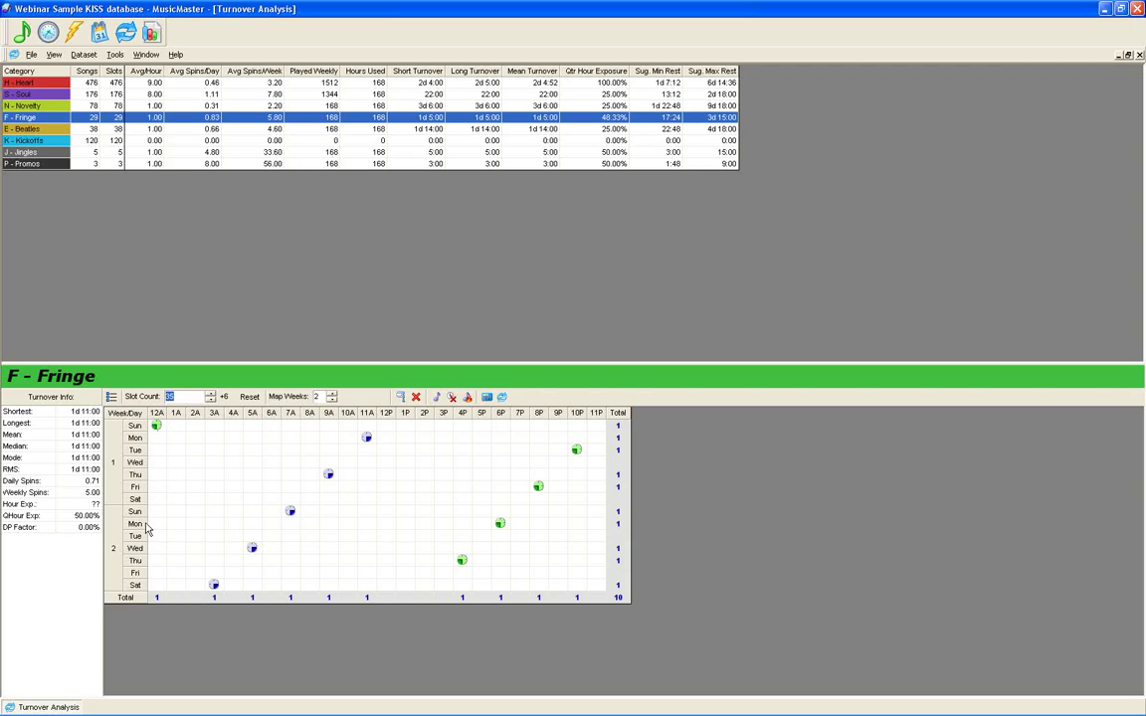
left_click(210, 394)
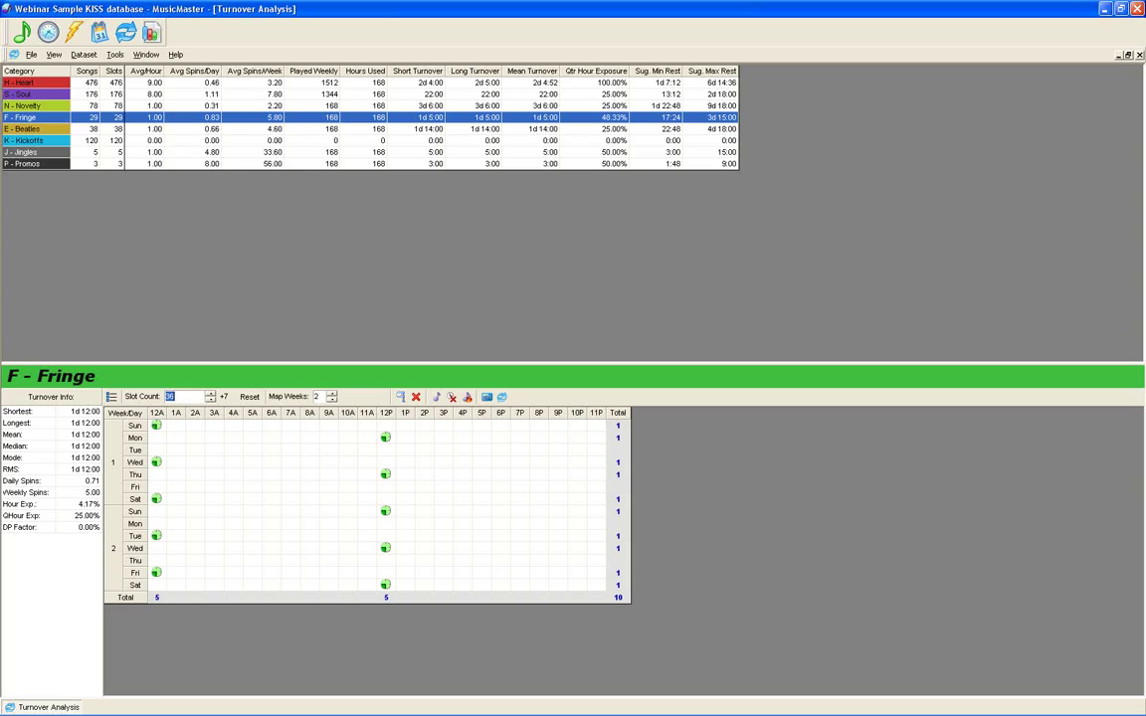
left_click(210, 393)
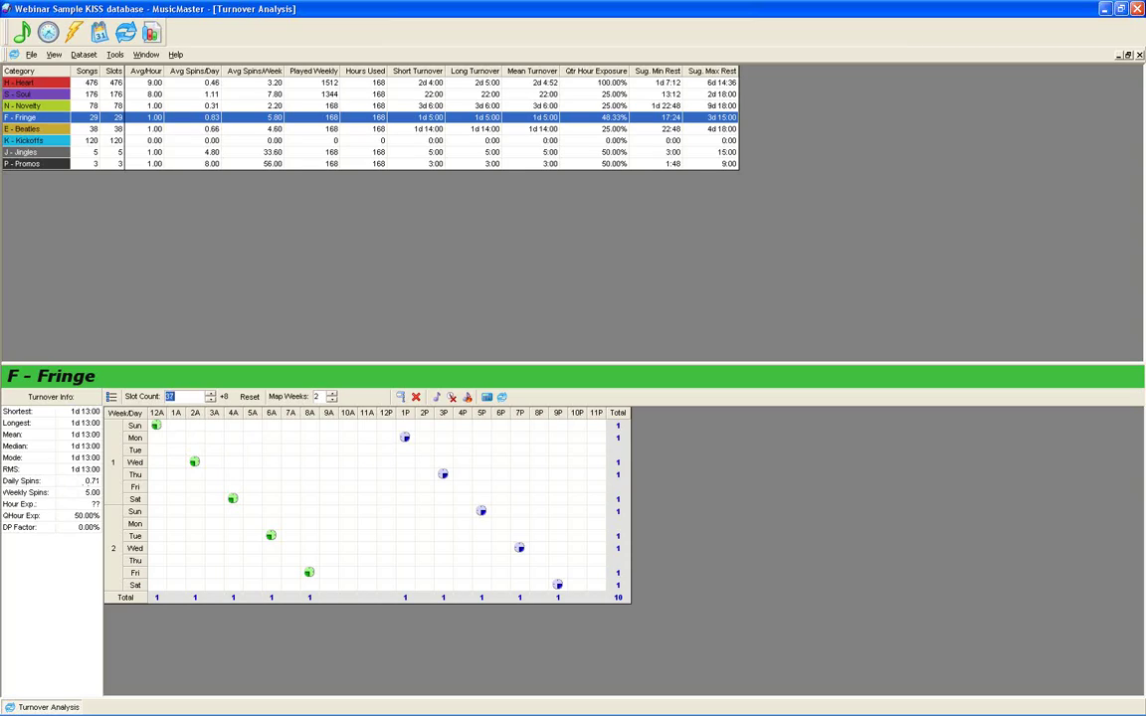
key("Down")
key("Down")
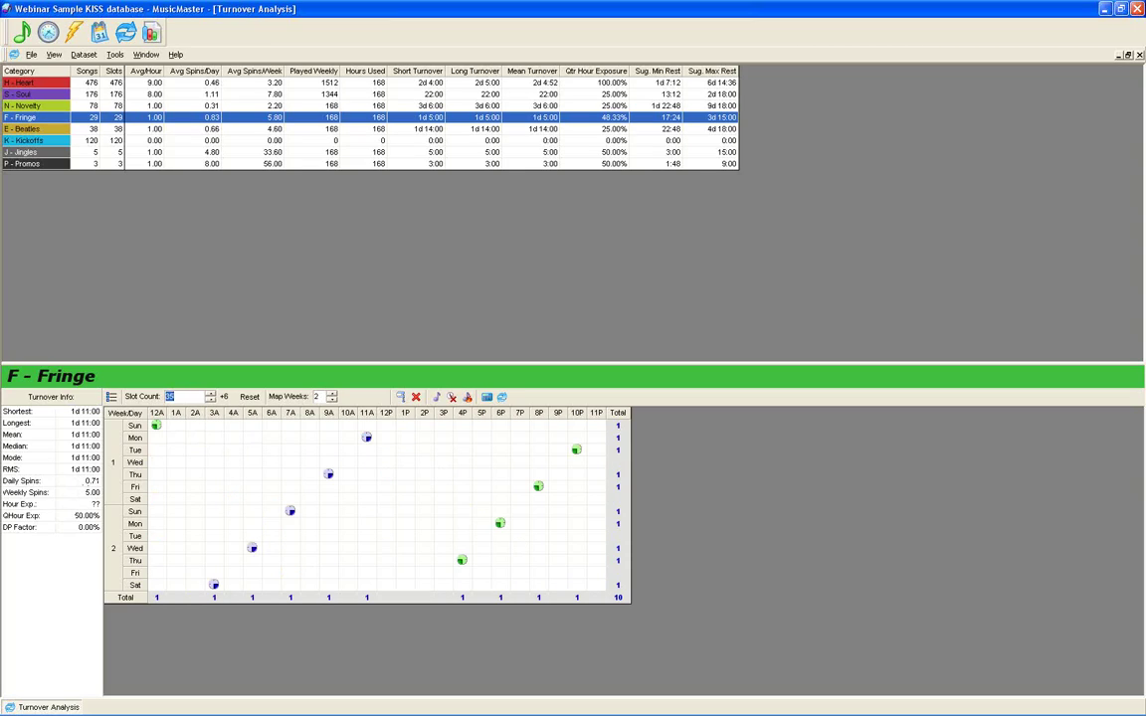
key("Down")
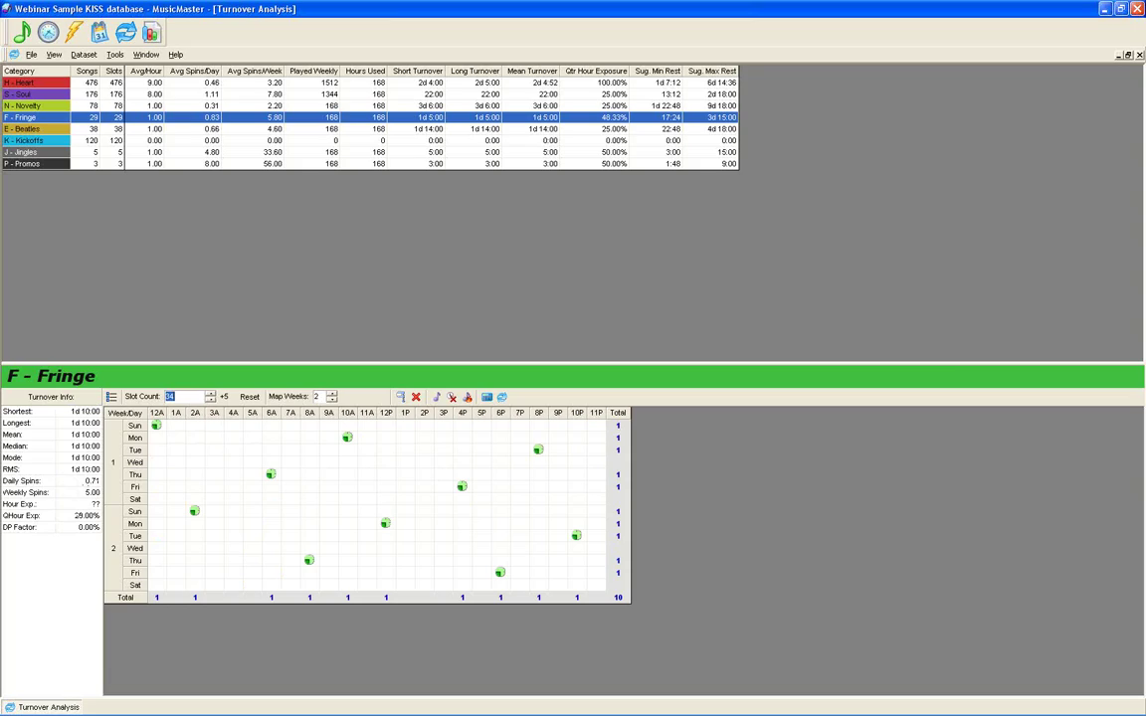
left_click(243, 392)
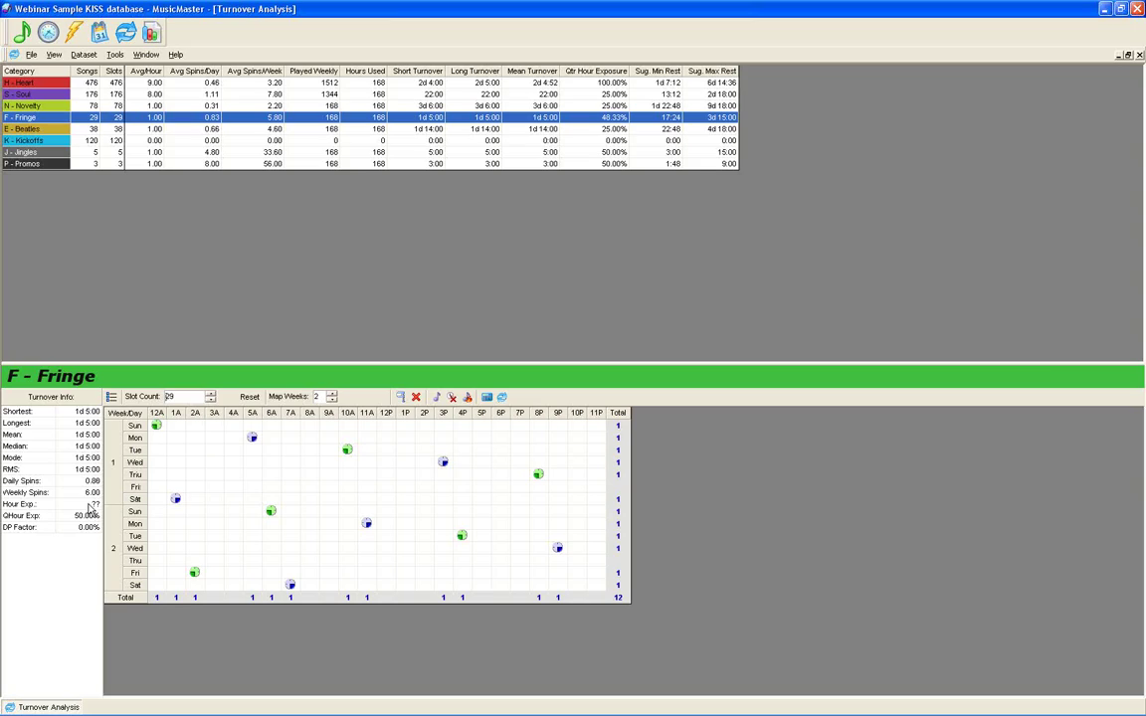
- Test Fringe slot counts of 30 and 31 on the rotation map, and return the slot count to 29
left_click(210, 392)
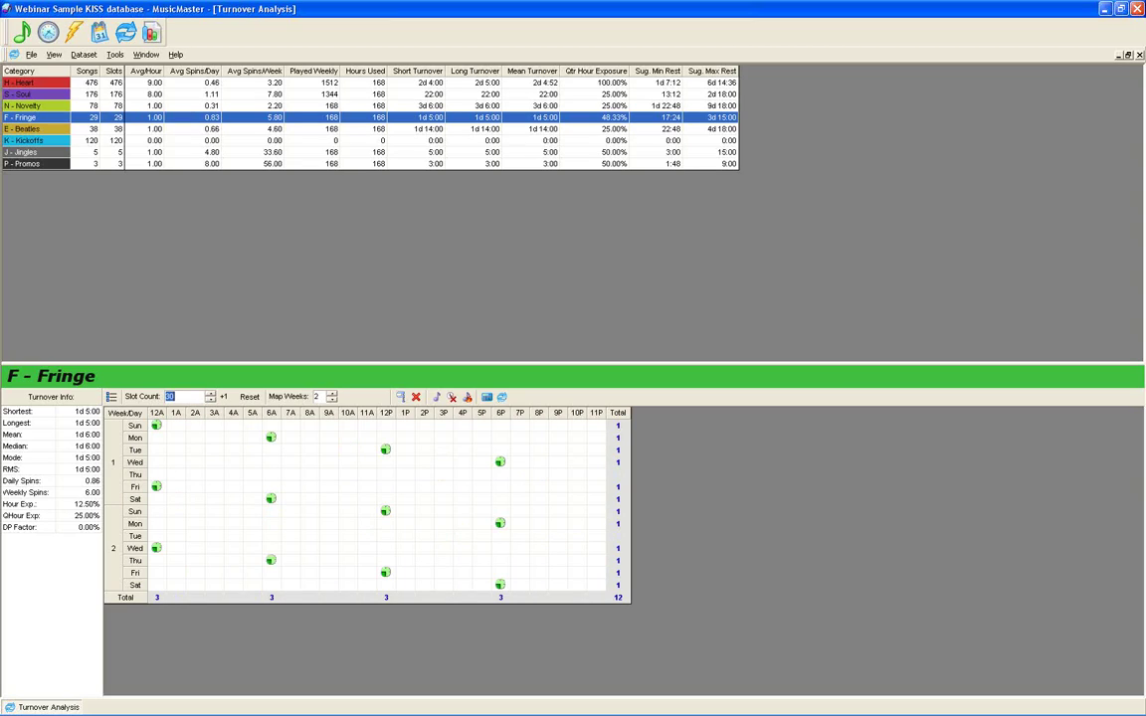
left_click(210, 393)
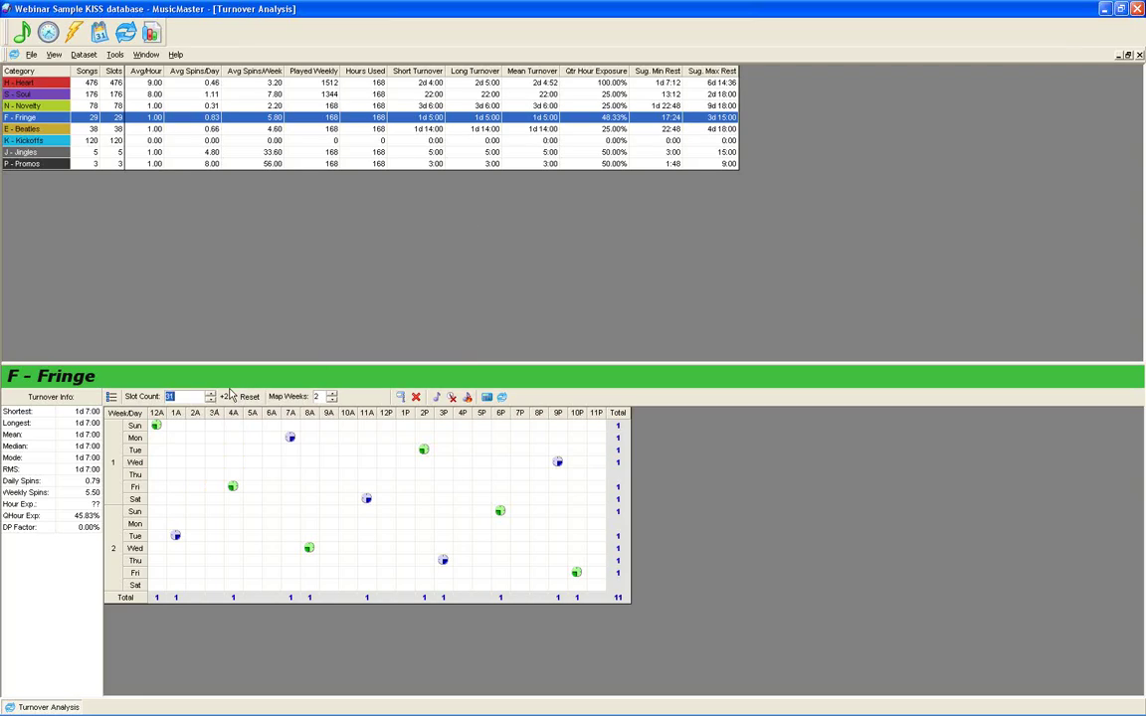
key("Up")
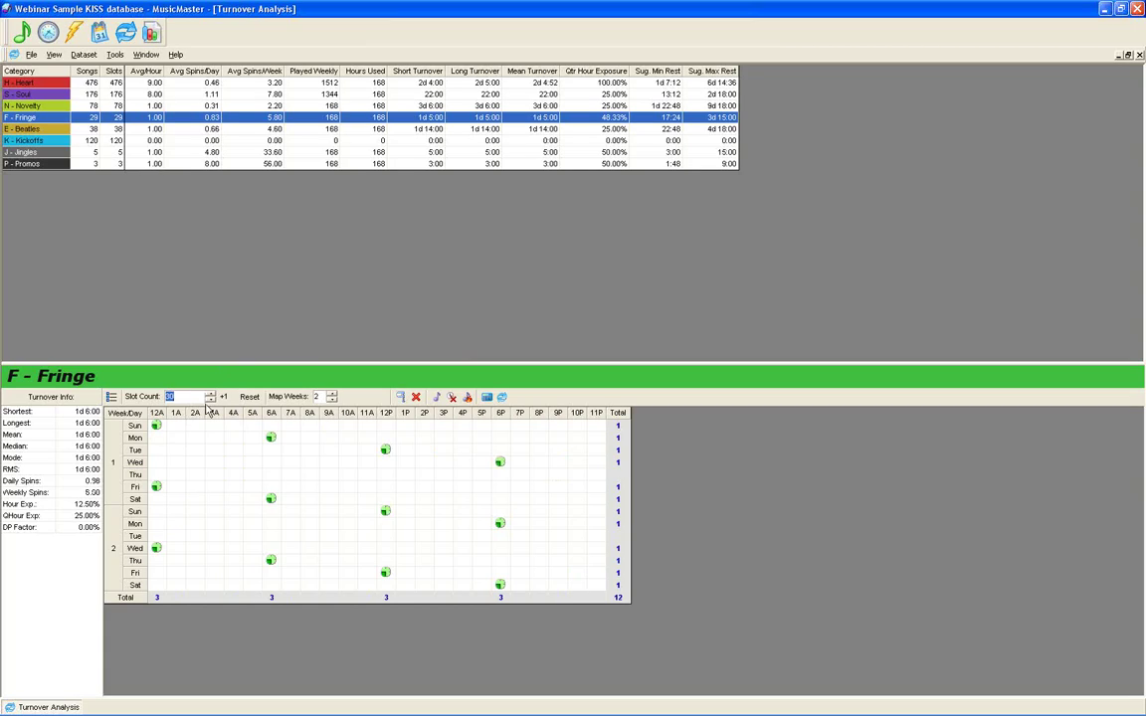
key("Down")
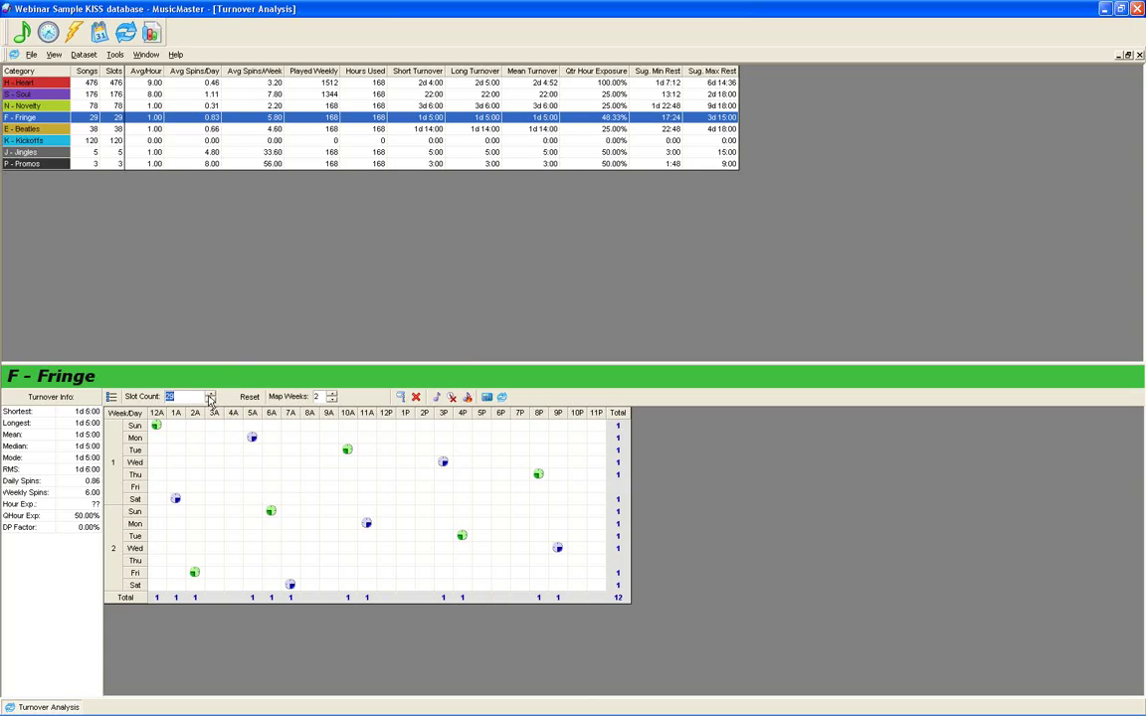
- Switch the assignment grid used for the turnover calculation to Alternate Grid
right_click(593, 99)
mouse_move(634, 120)
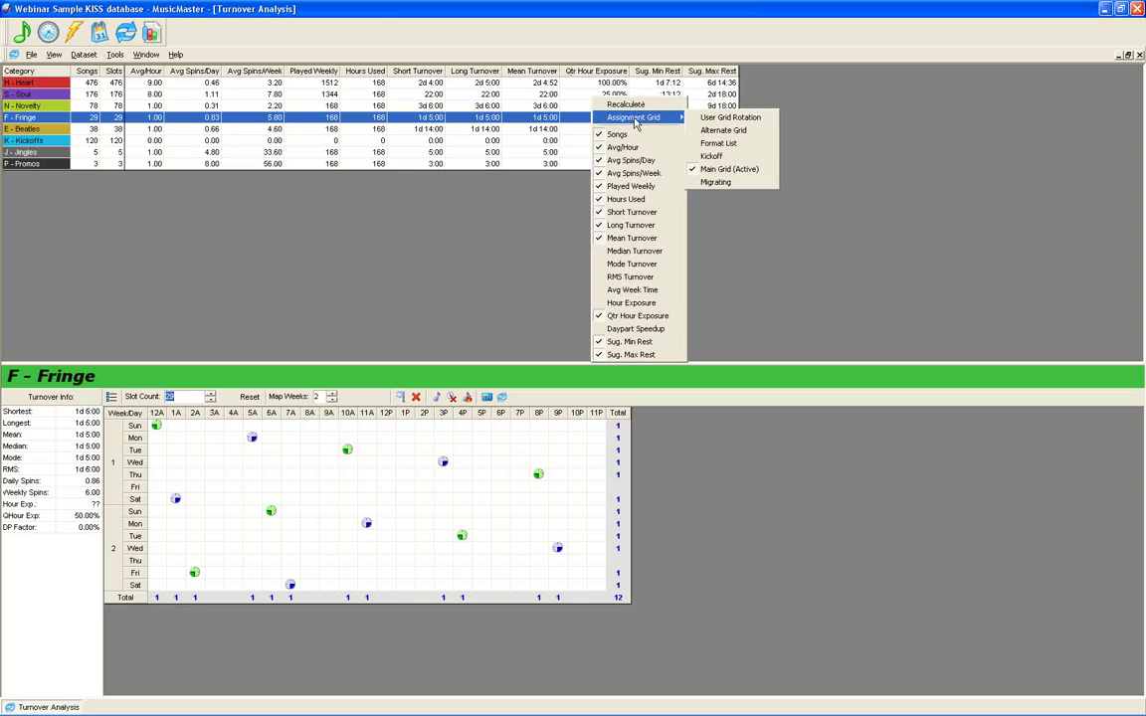
left_click(702, 130)
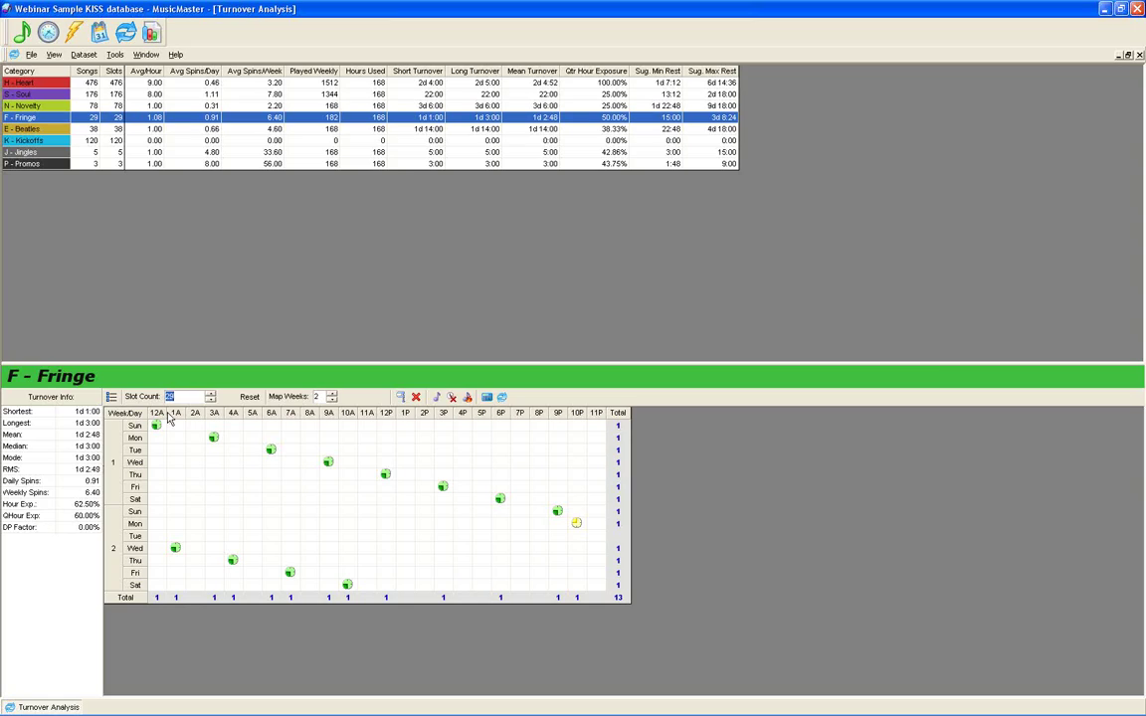
- Try Fringe slot counts from 31 down to 26 under the alternate grid, and leave the slot count at 27
key("Up")
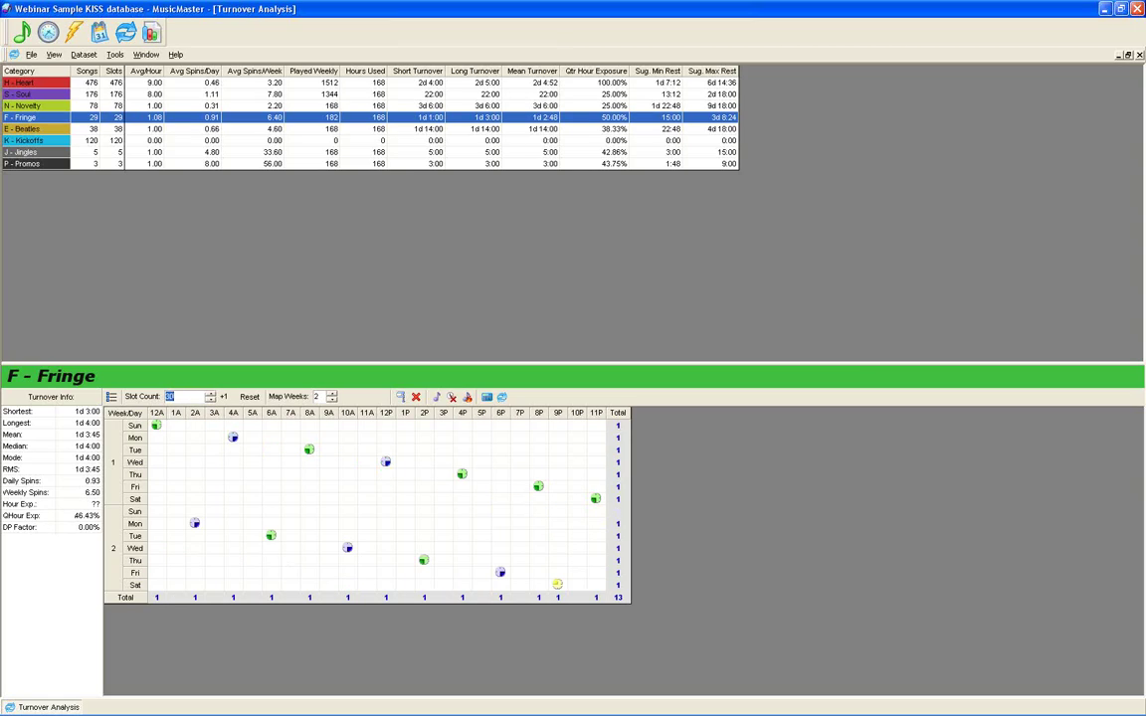
key("Up")
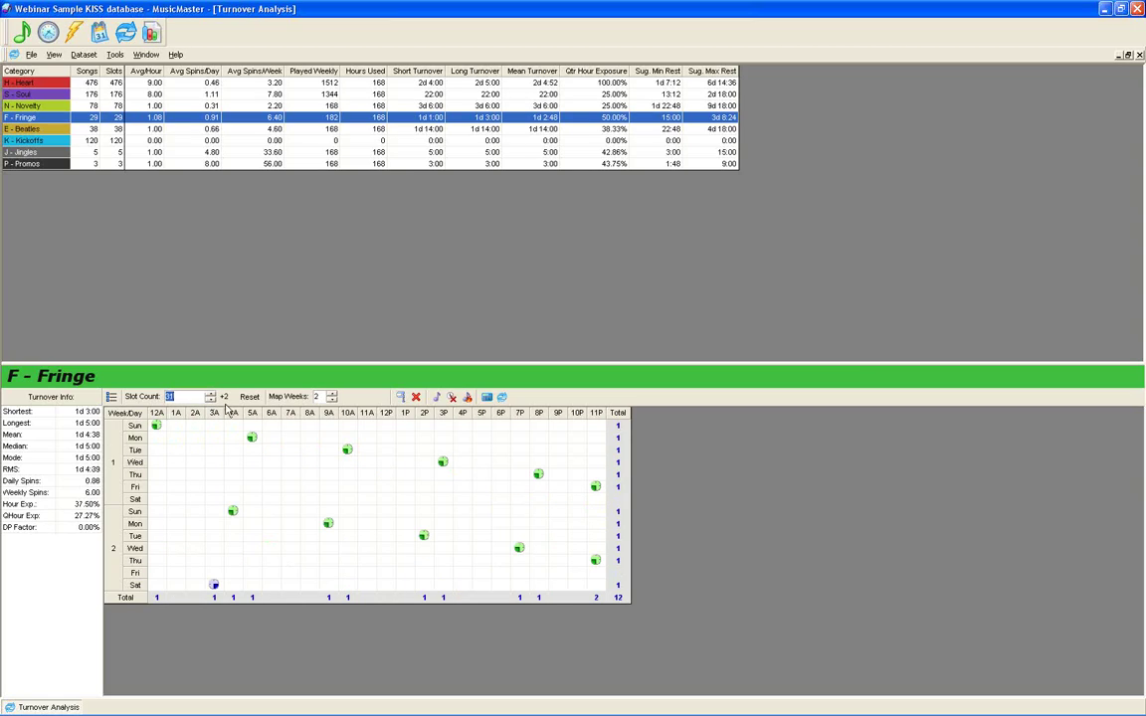
key("Down")
key("Down")
key("Down")
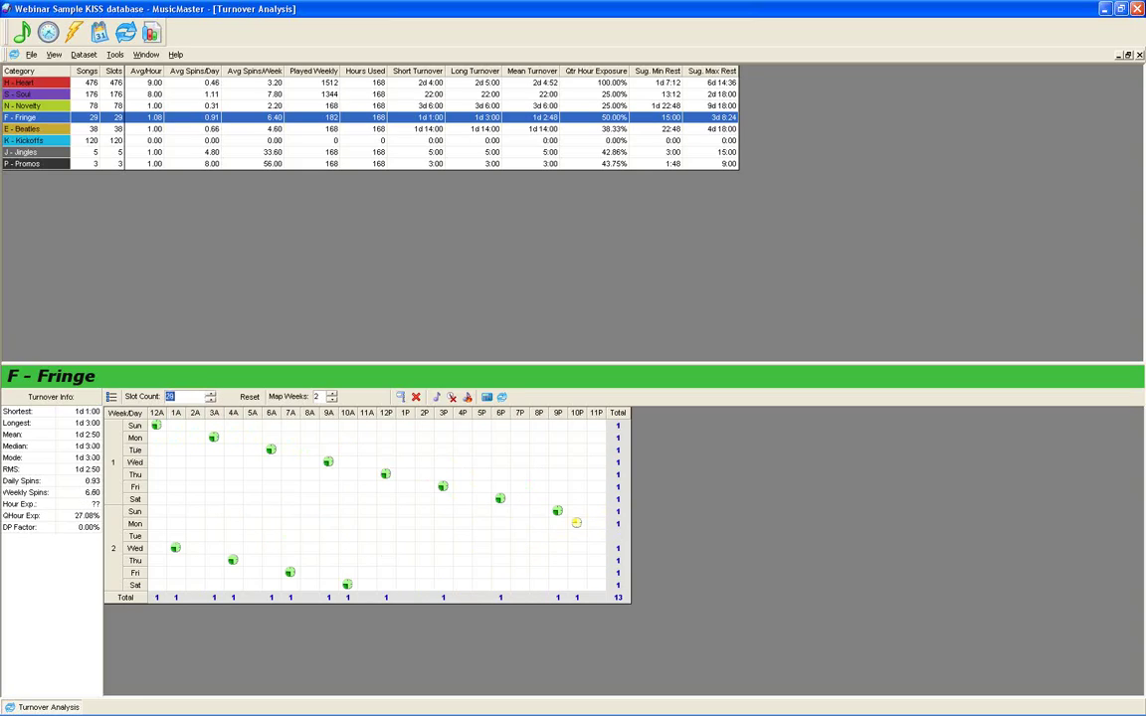
key("Down")
key("Down")
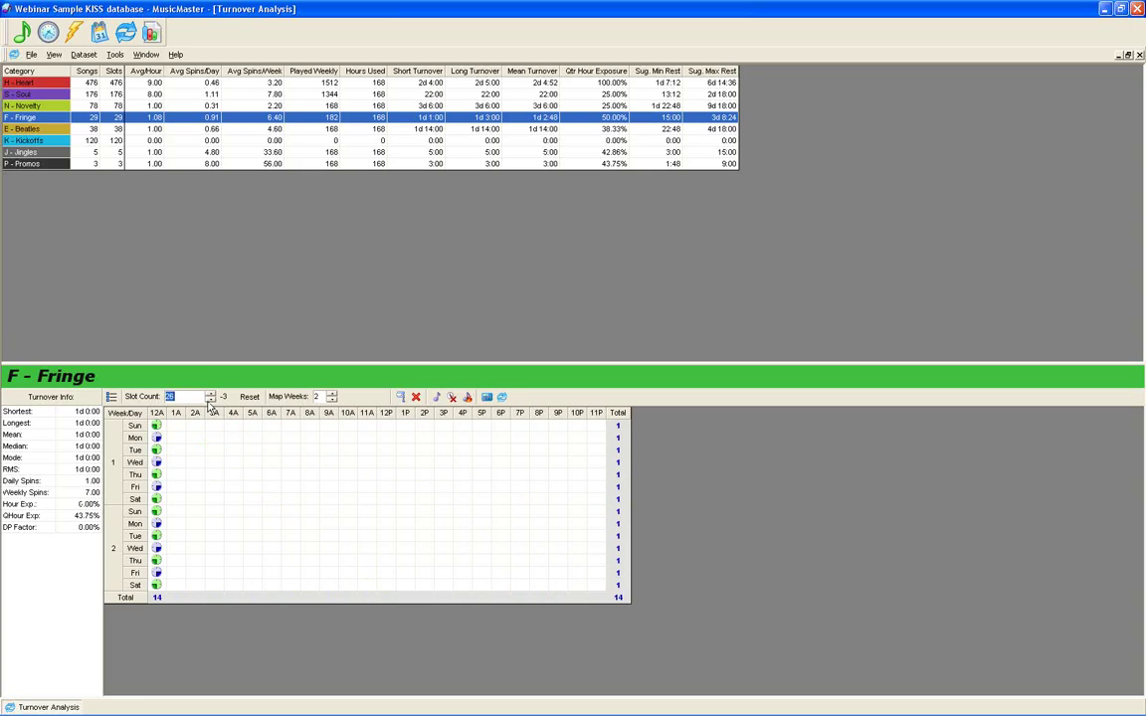
key("Up")
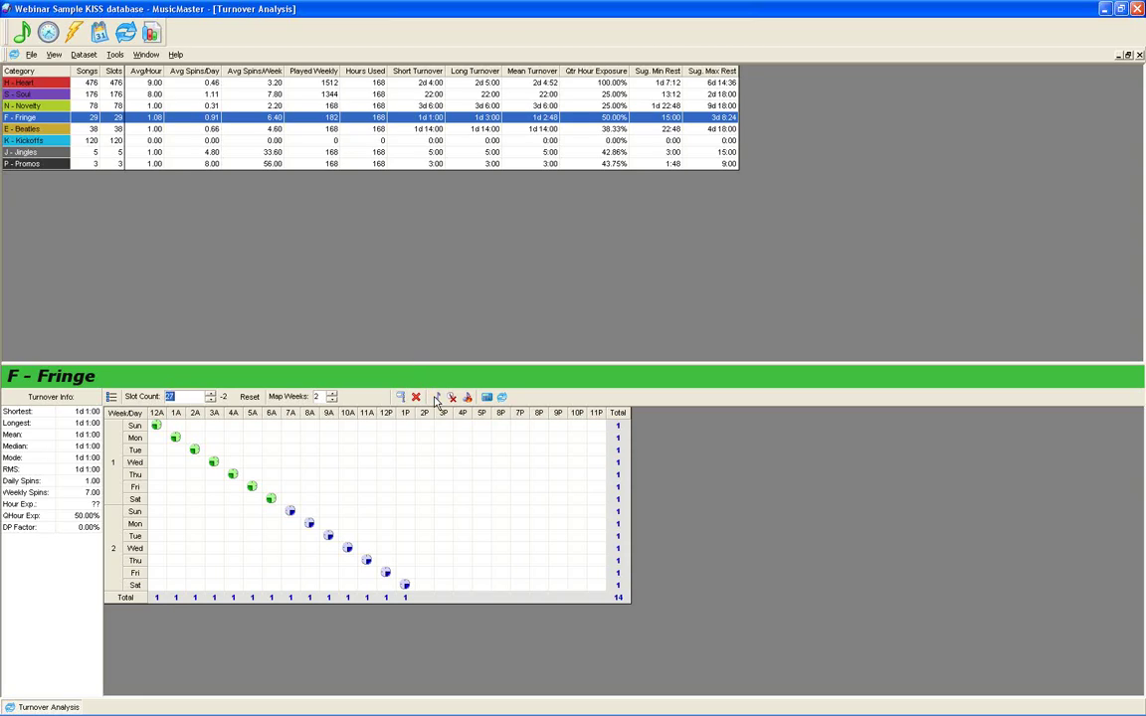
- Review the hourly category usage for Fringe, Soul and Heart, and close the usage grid
left_click(436, 399)
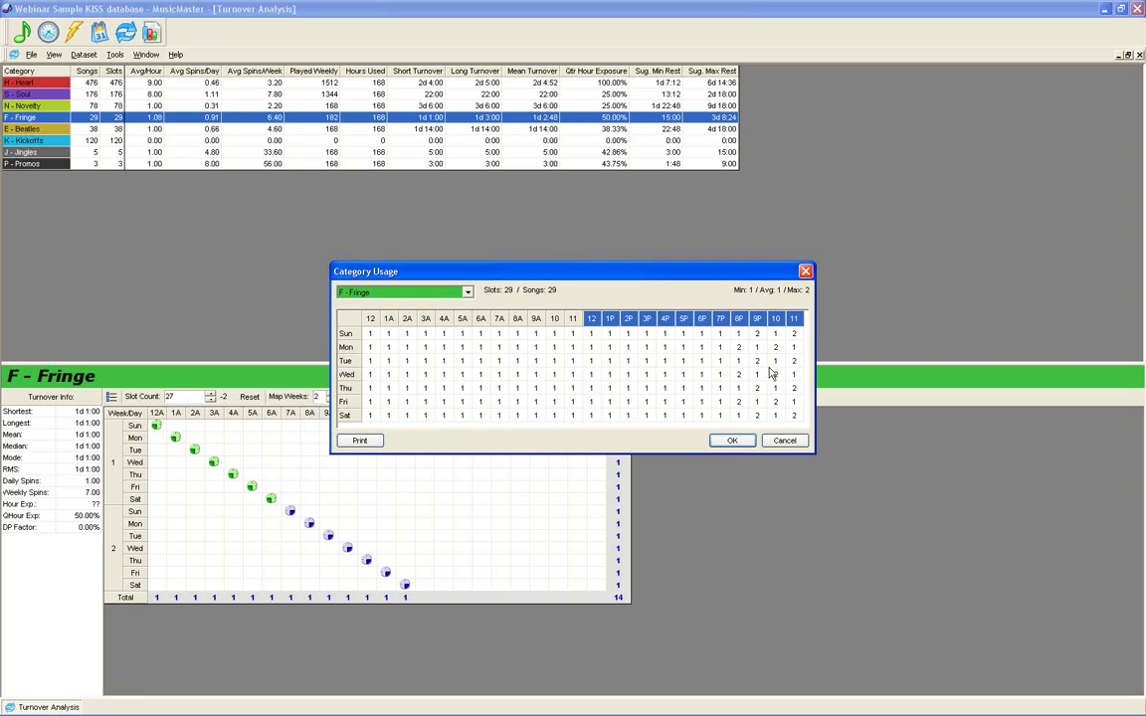
left_click(416, 291)
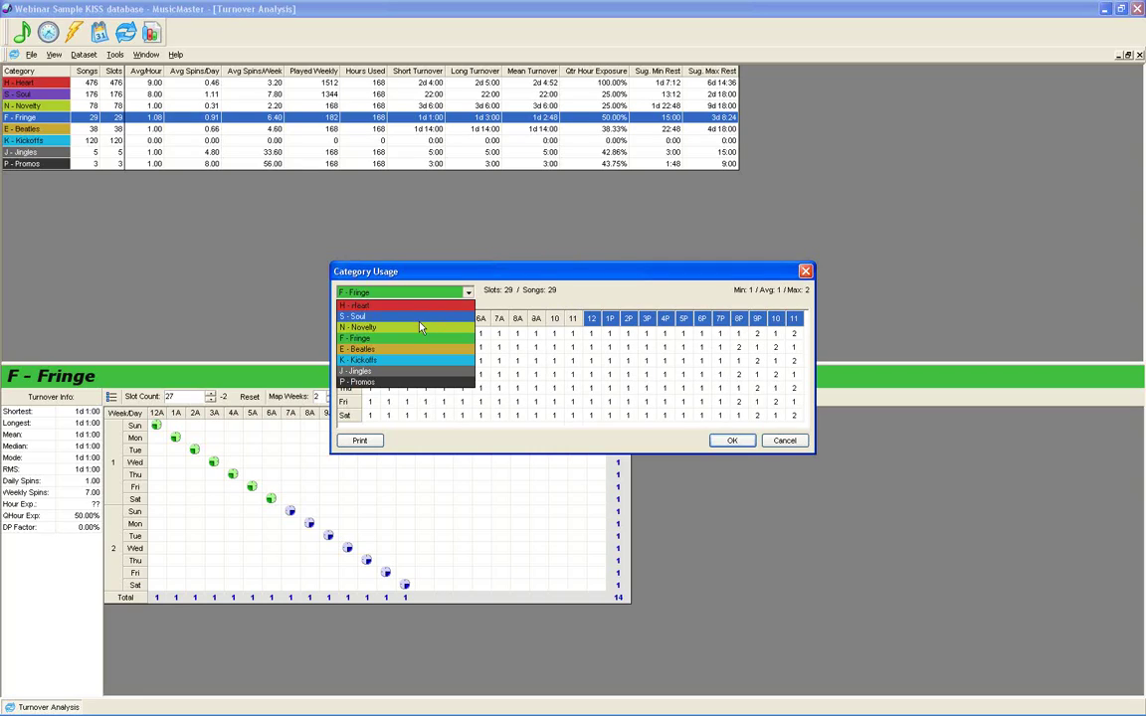
left_click(412, 316)
left_click(461, 292)
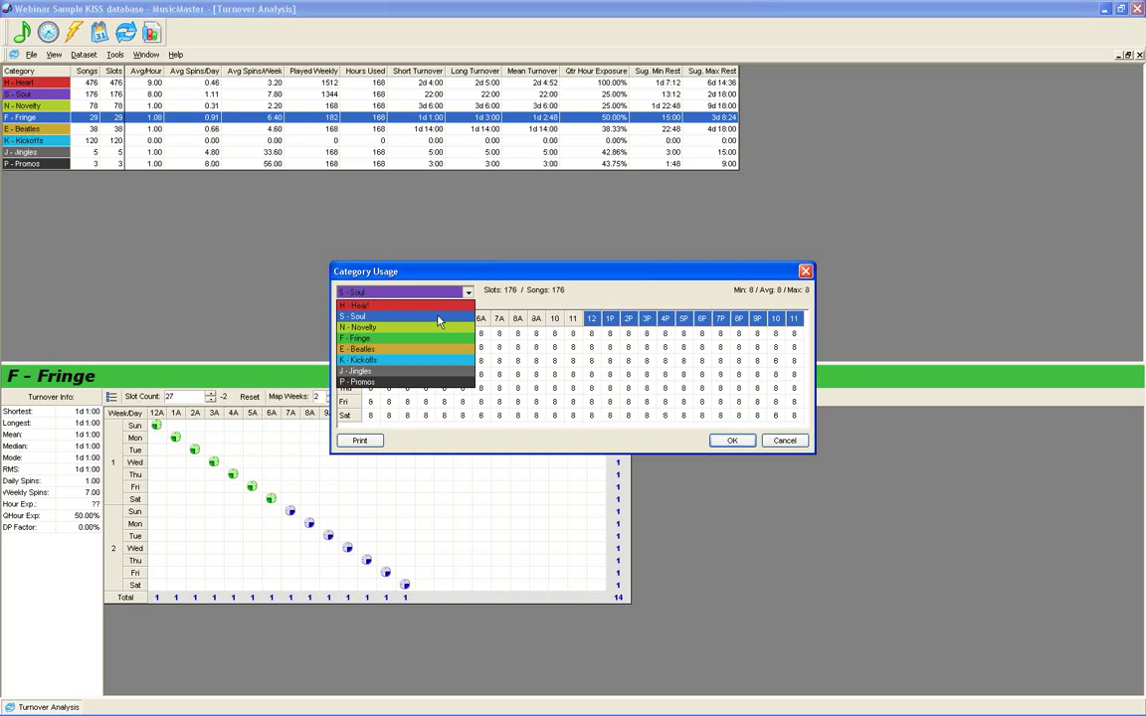
left_click(398, 304)
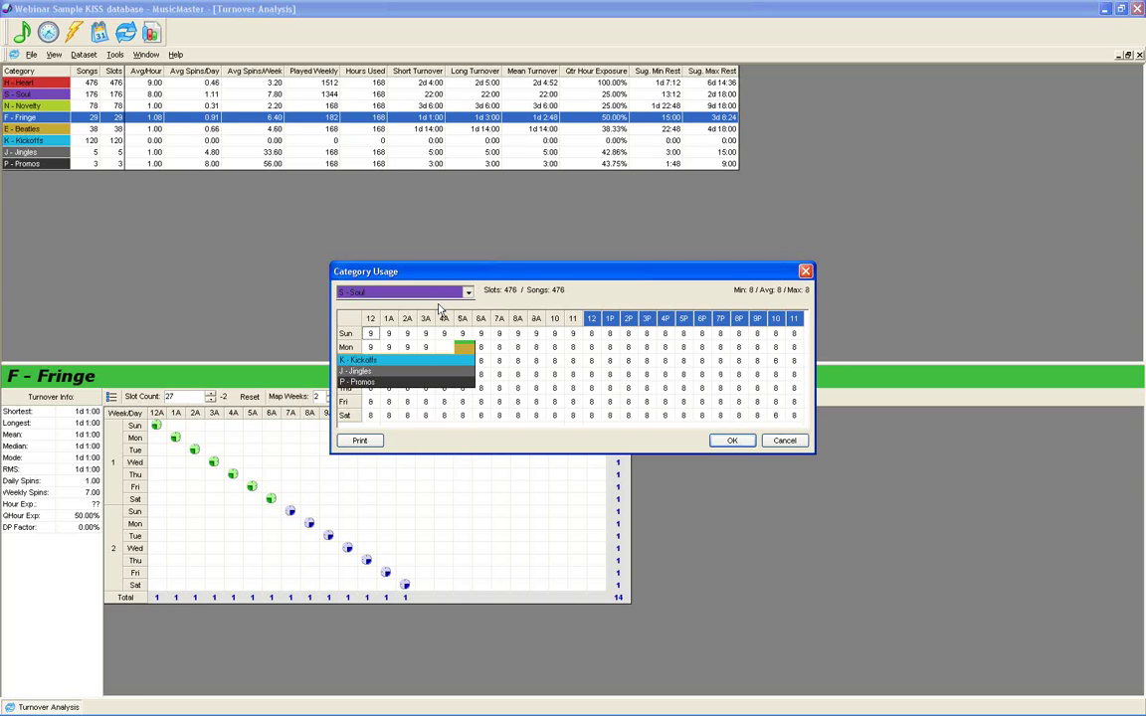
left_click(751, 443)
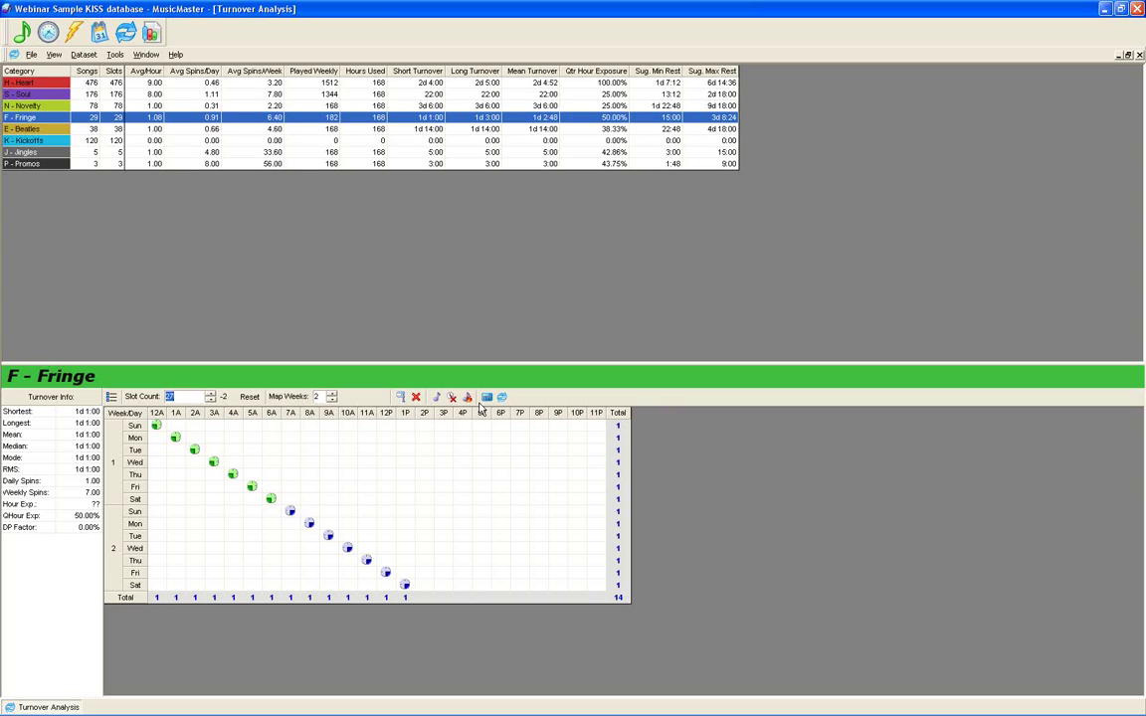
- Enter AutoBurn values of 2 for the Fringe category starting in Sunday's early-morning hours, and apply them
left_click(467, 397)
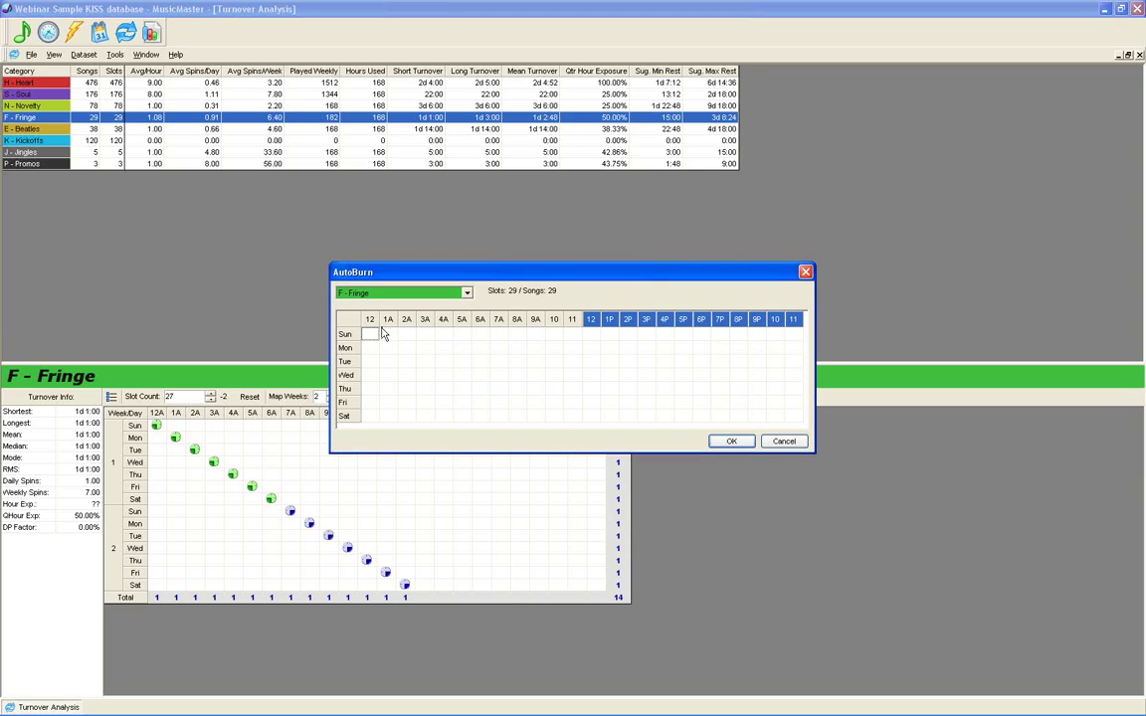
left_click(382, 337)
type("2222222")
left_click(732, 444)
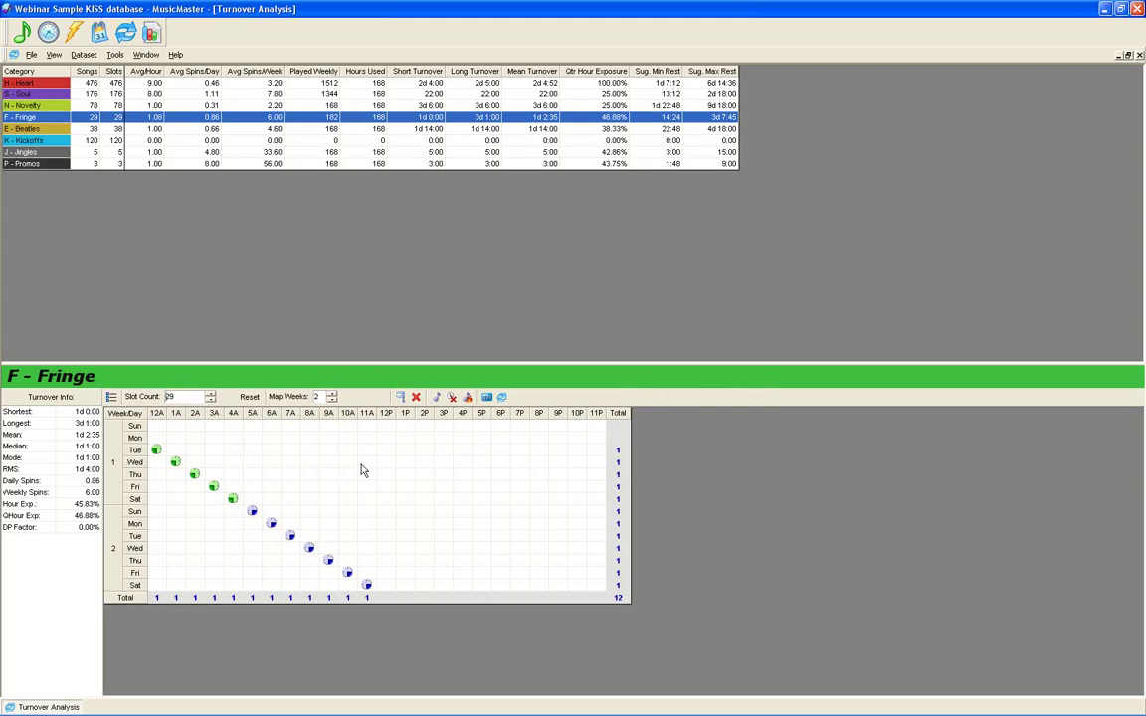
- Use the Turnover Calculator to work out the Fringe slot count for an average of 2.00 per hour and a 1d 5:00 turnover
left_click(486, 399)
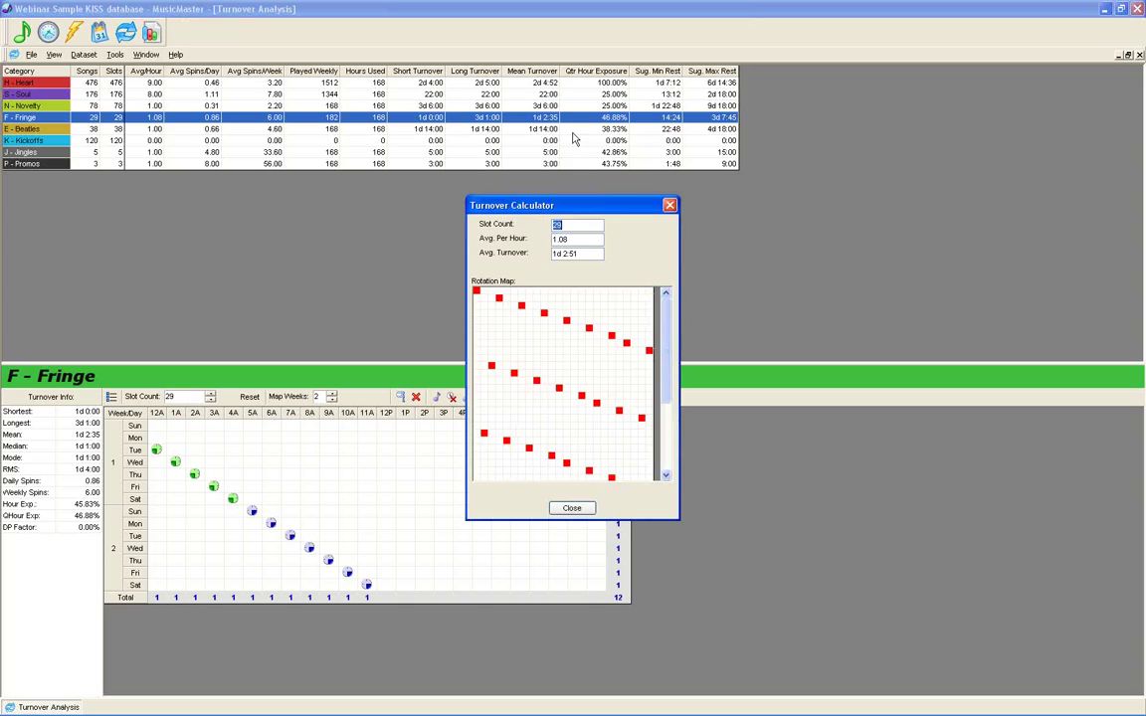
left_click(582, 254)
key("BackSpace")
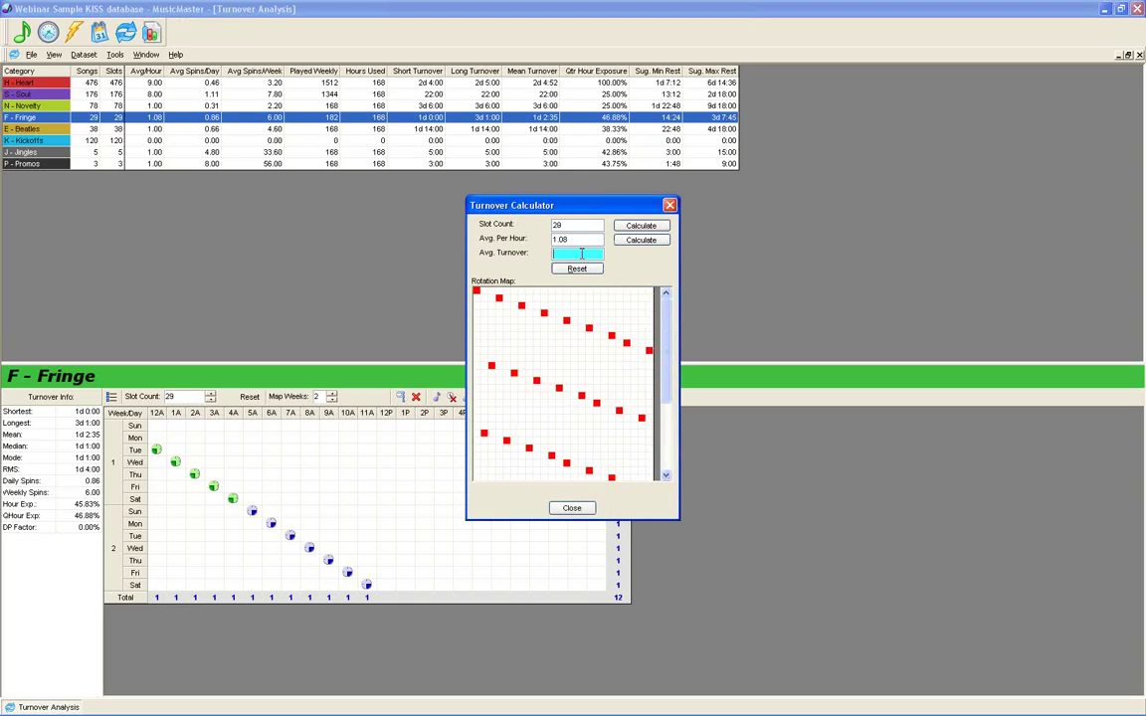
left_click(582, 237)
key("BackSpace")
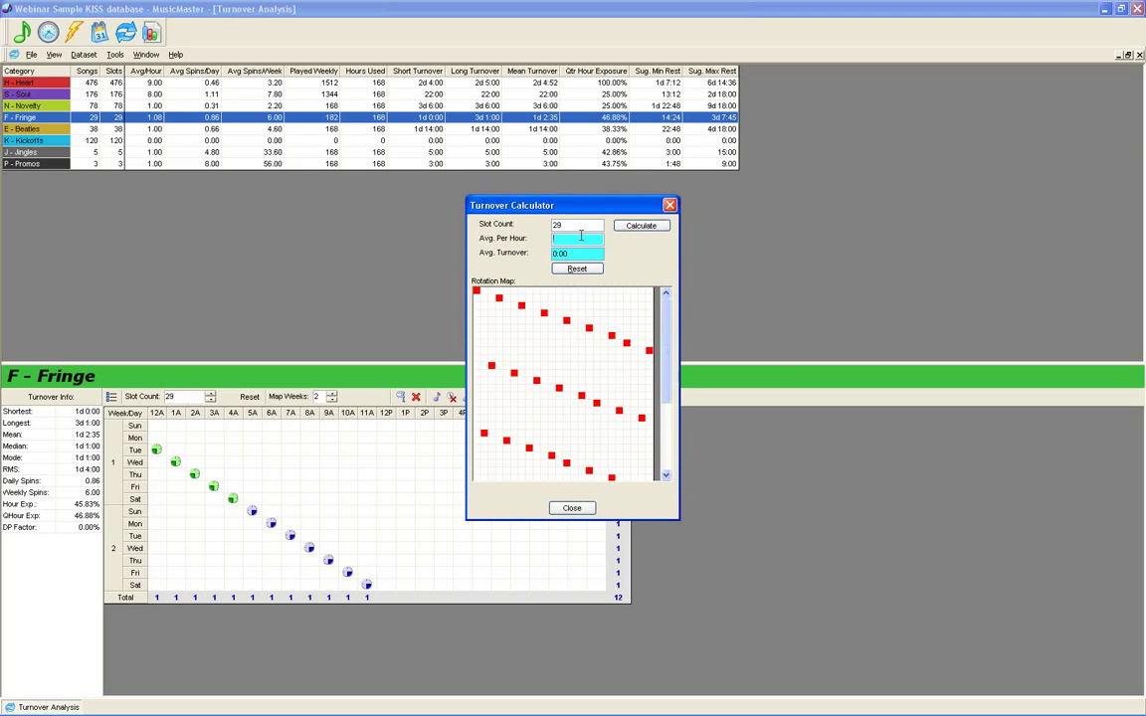
left_click(576, 254)
type(":00")
double_click(573, 236)
type("2.00")
left_click(631, 231)
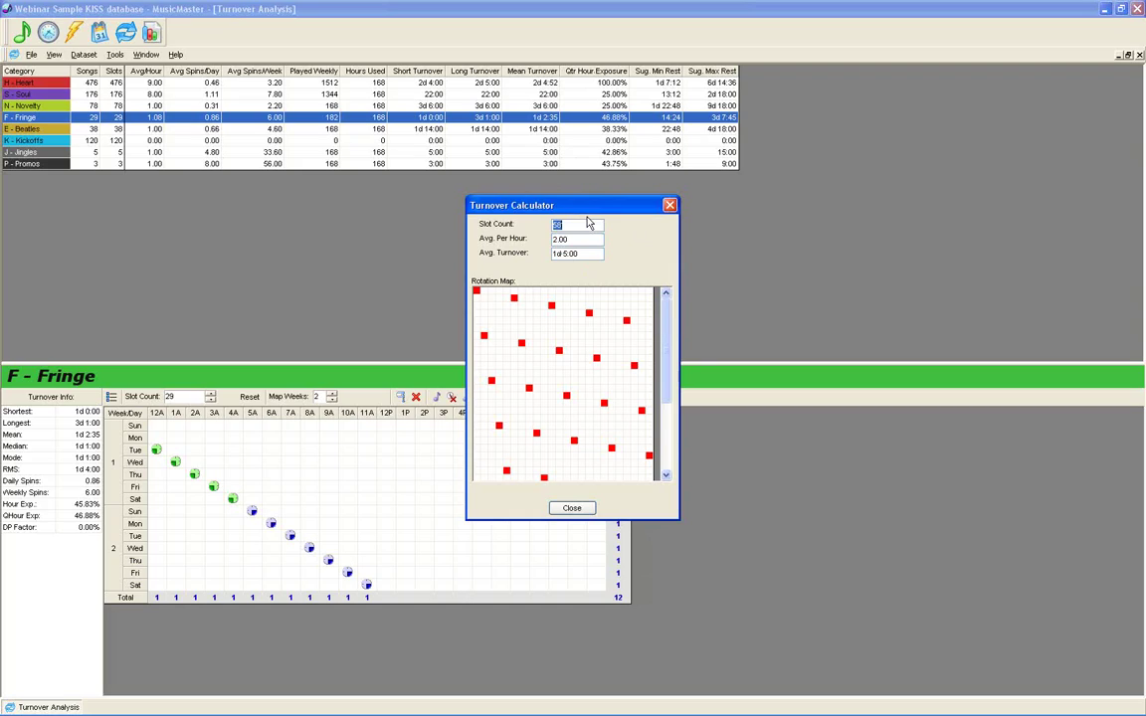
left_click(670, 206)
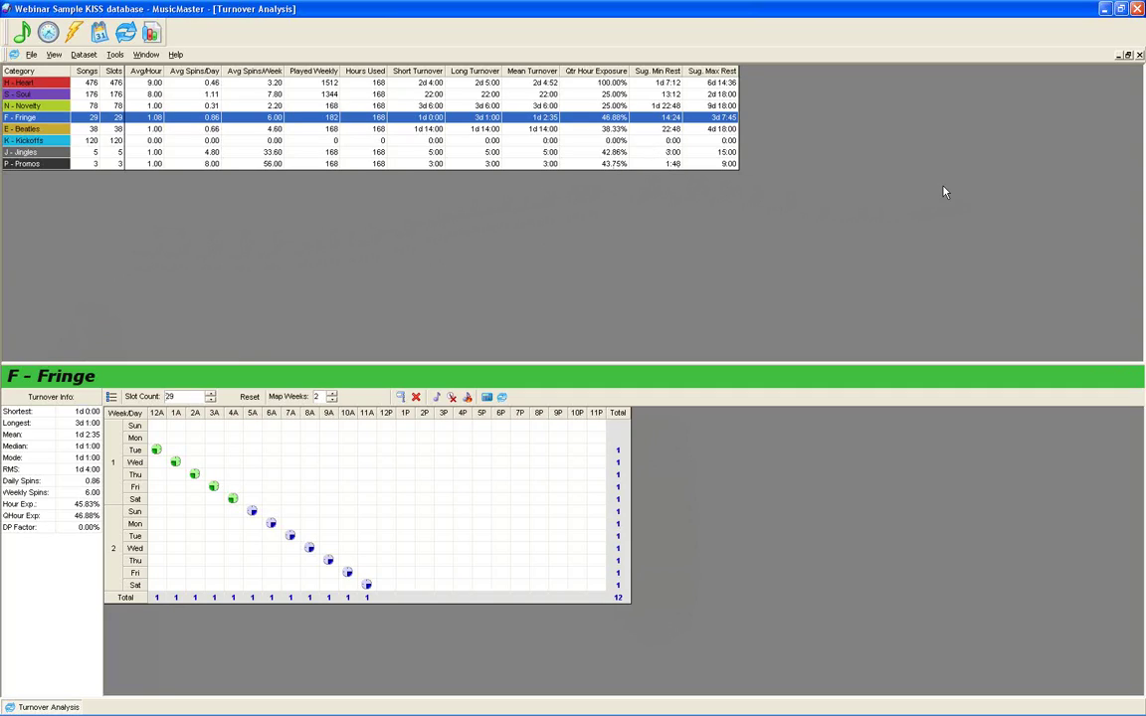
- Close Turnover Analysis and open the Special History Reports setup
left_click(1140, 56)
left_click(1140, 56)
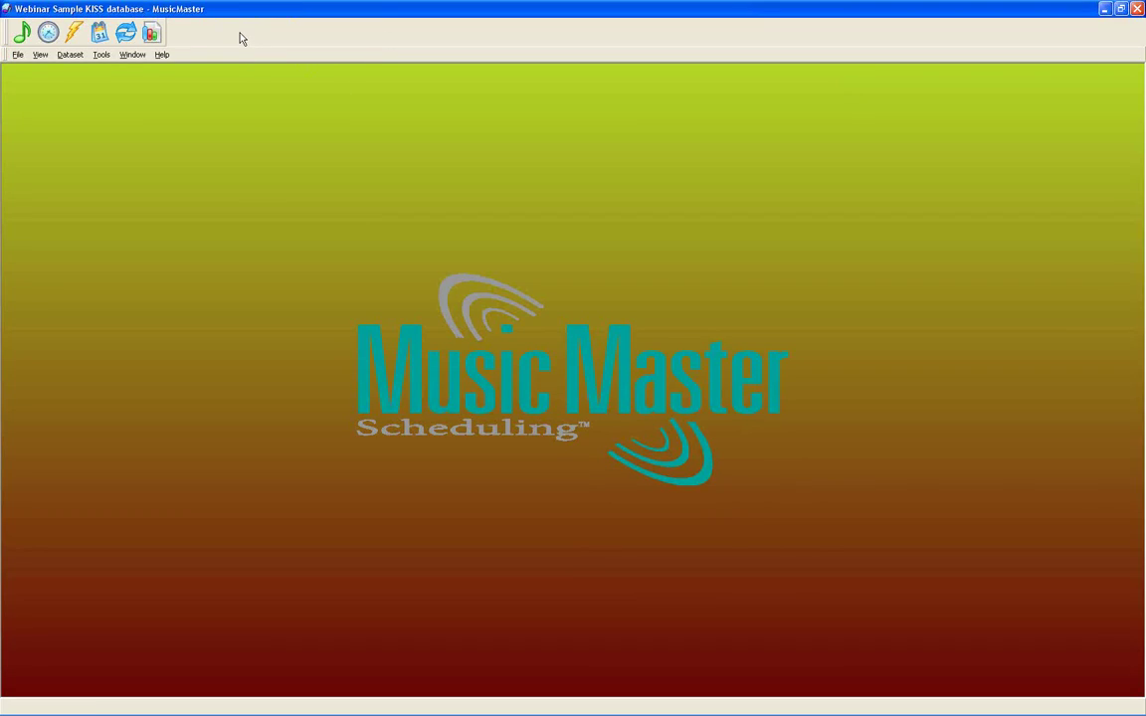
left_click(77, 59)
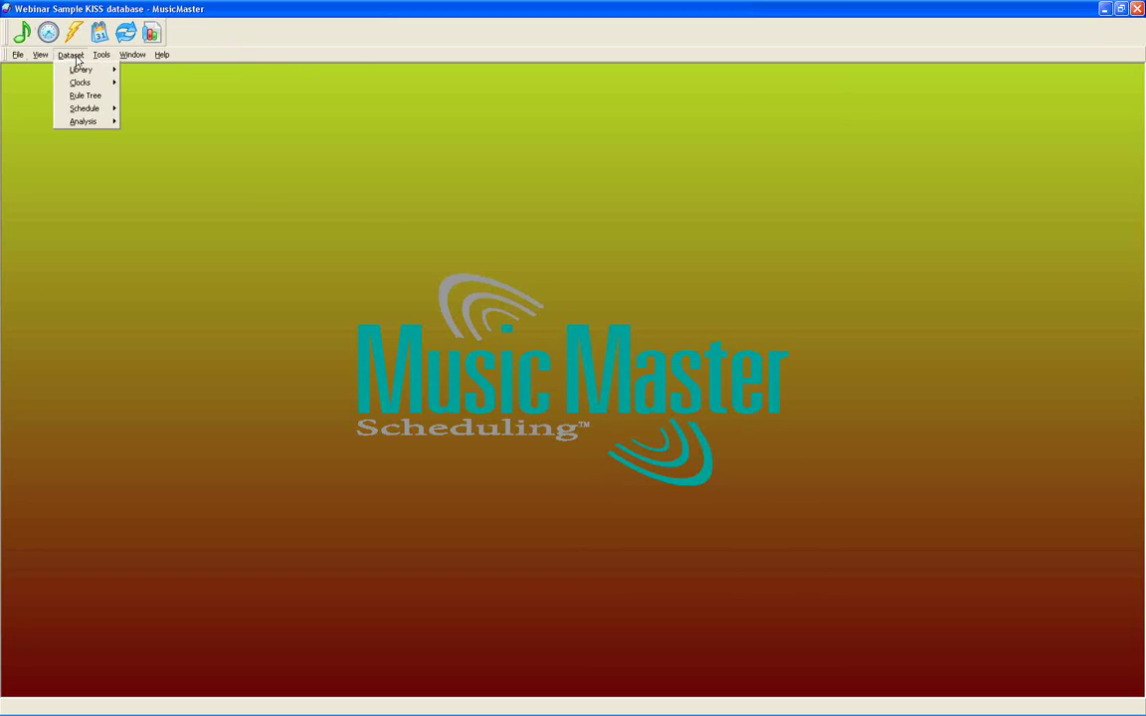
mouse_move(84, 121)
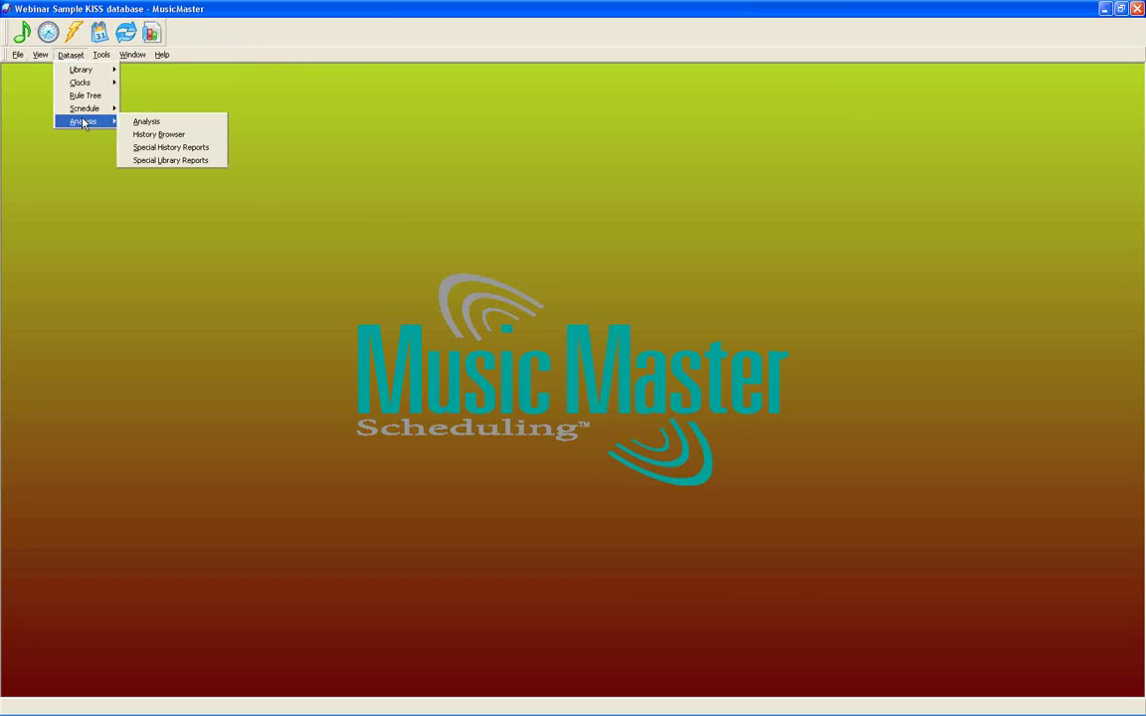
left_click(132, 151)
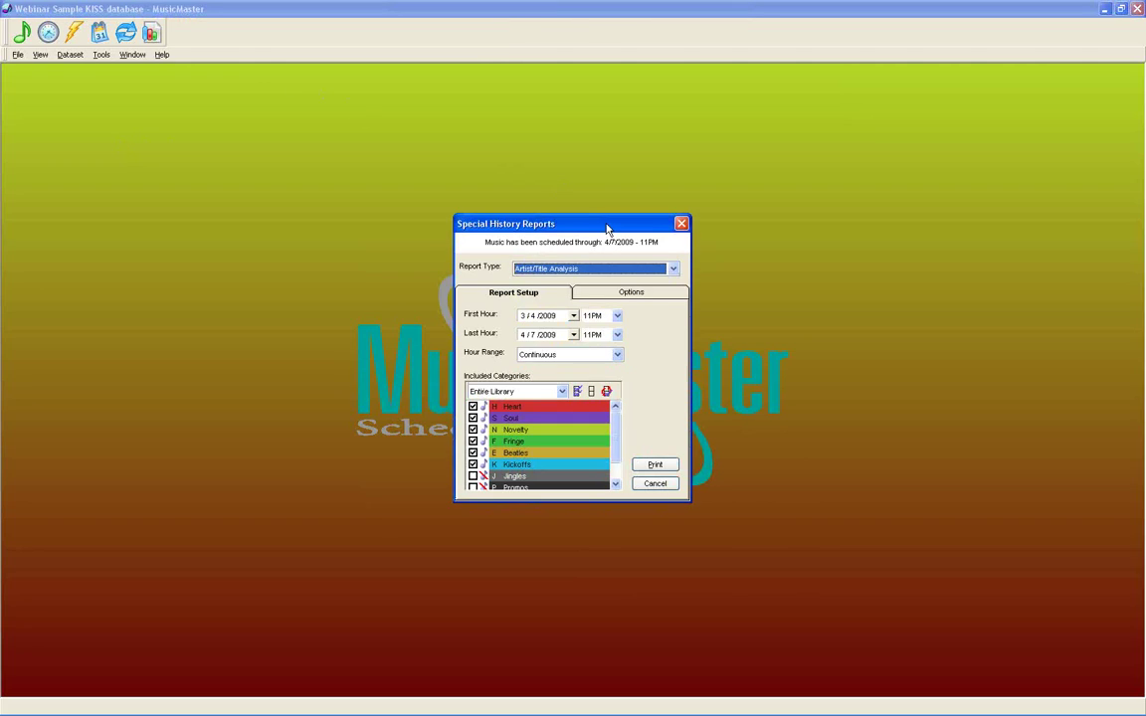
left_click_drag(607, 228, 514, 193)
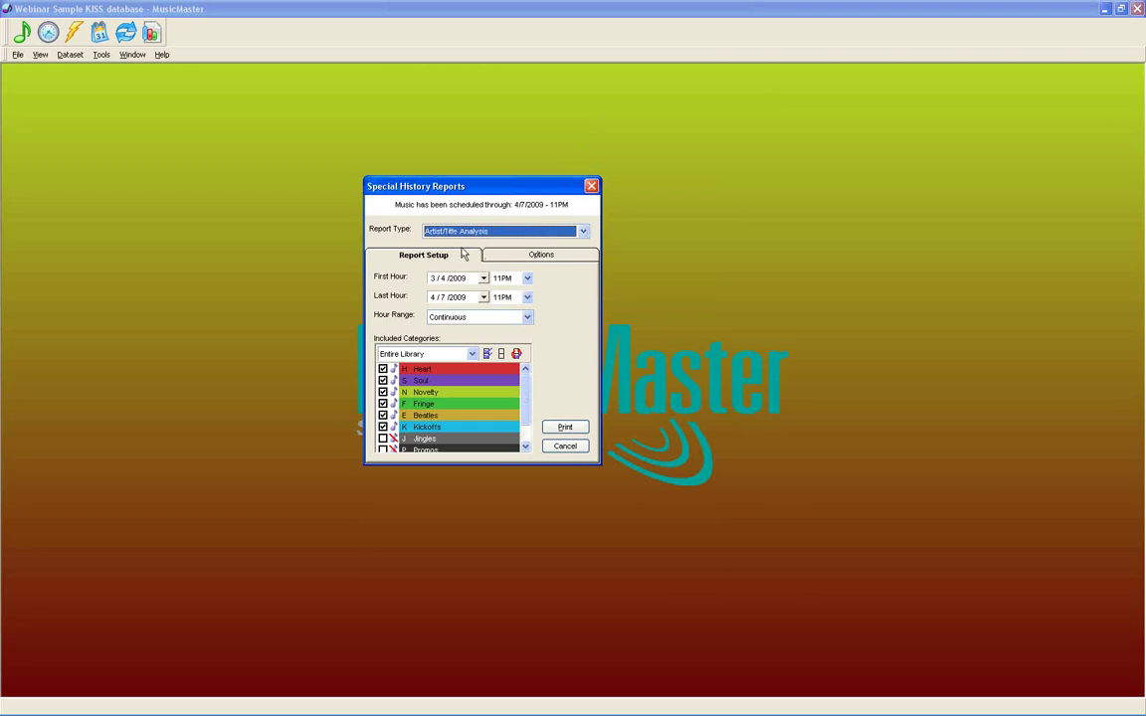
- Start the Artist/Title Analysis report at 12AM and exclude the Fringe, Beatles and Kickoffs categories
left_click(527, 281)
scroll(513, 308, "up", 5)
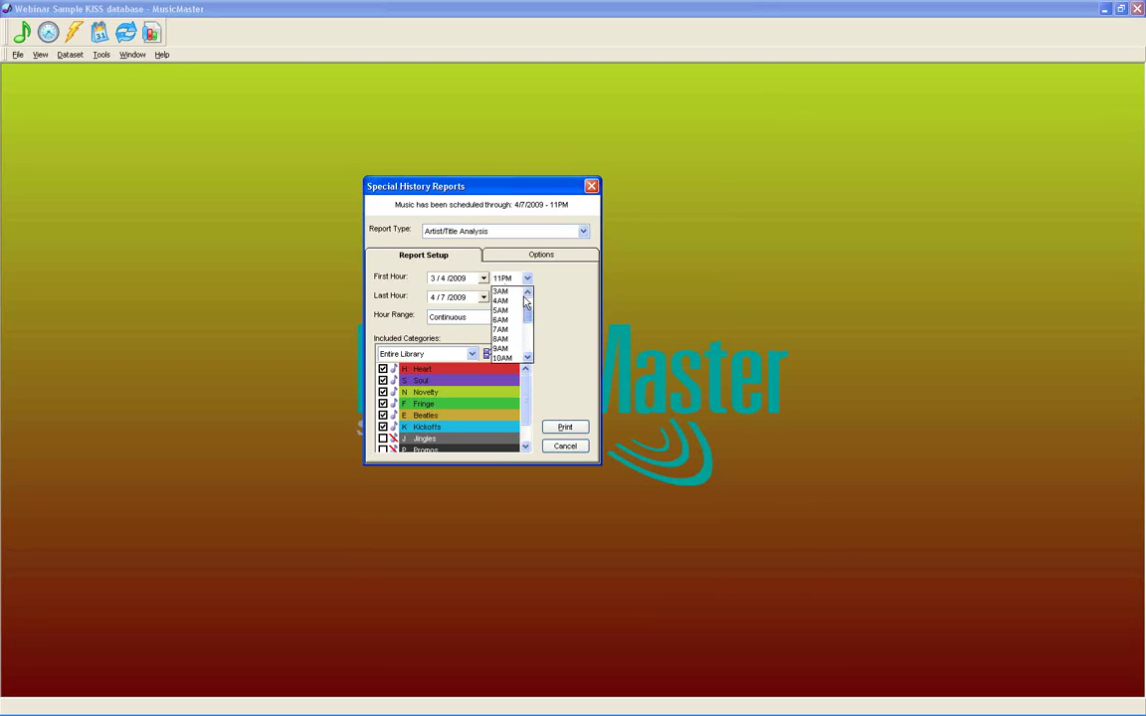
left_click(503, 291)
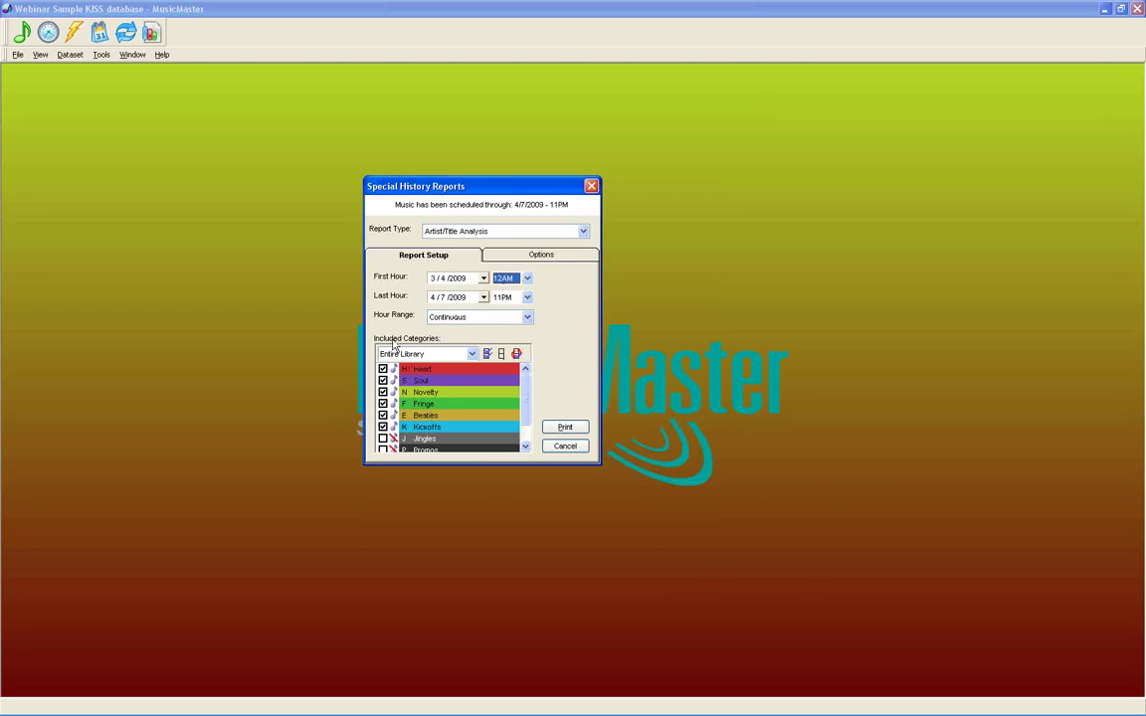
left_click(382, 384)
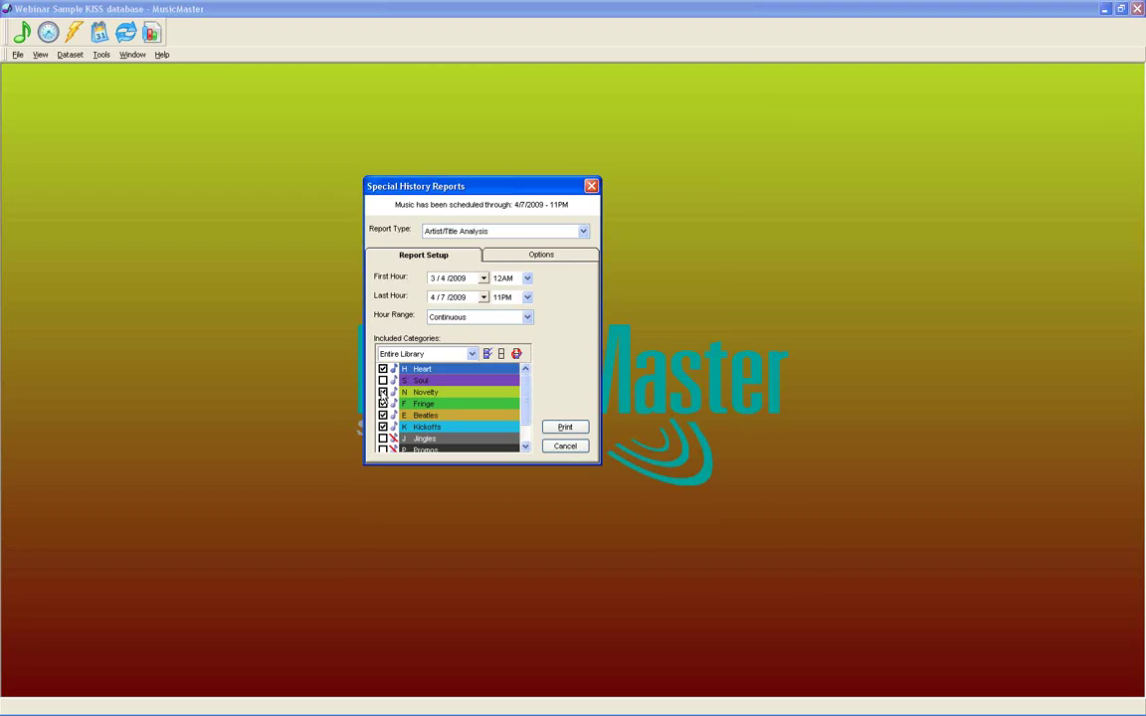
left_click(383, 392)
left_click(383, 404)
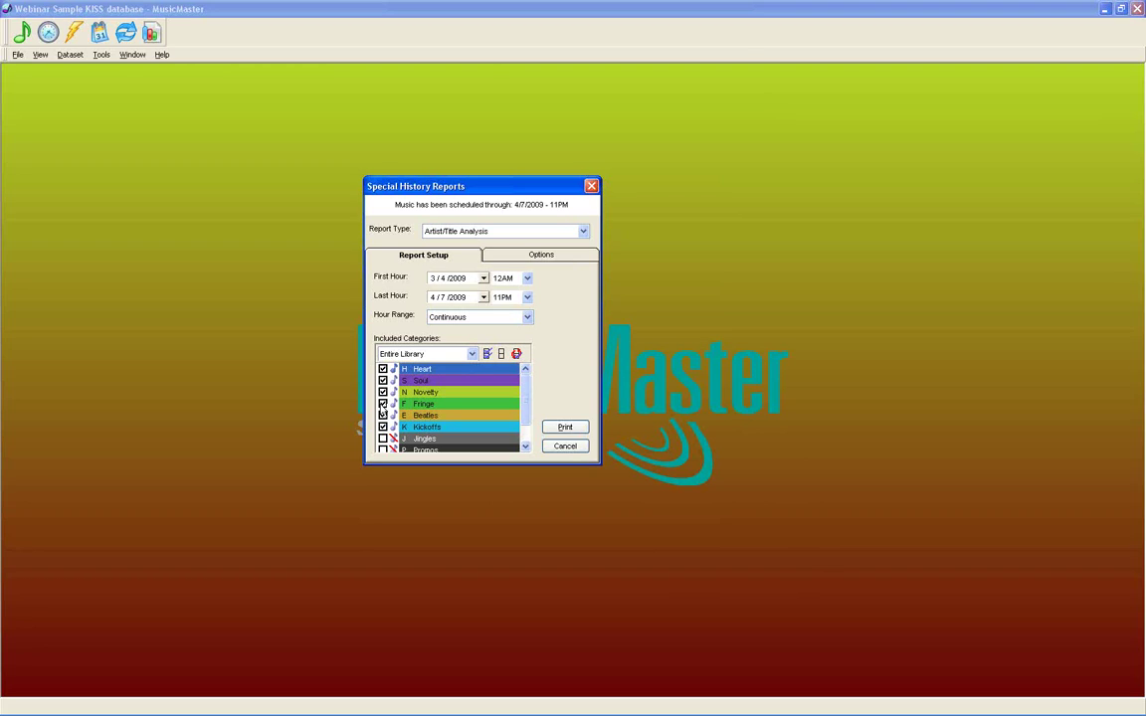
- Set the report dates to 2/19/2009 through 2/25/2009 and exclude the Novelty category
left_click(482, 278)
left_click(439, 295)
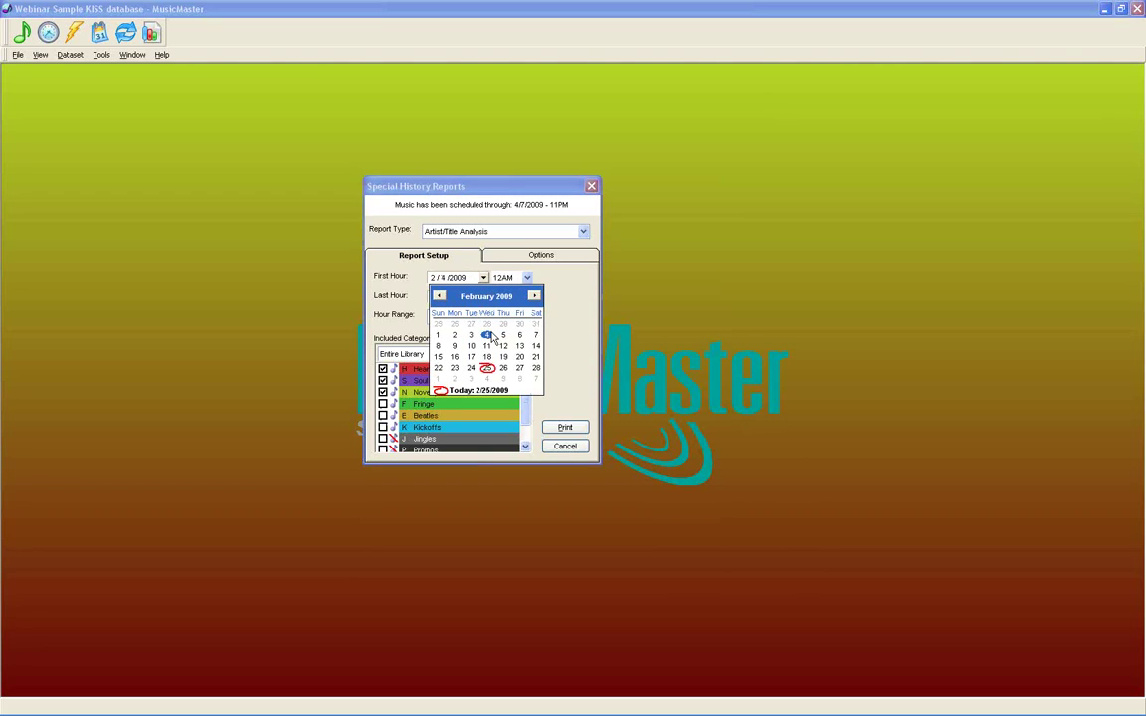
left_click(503, 357)
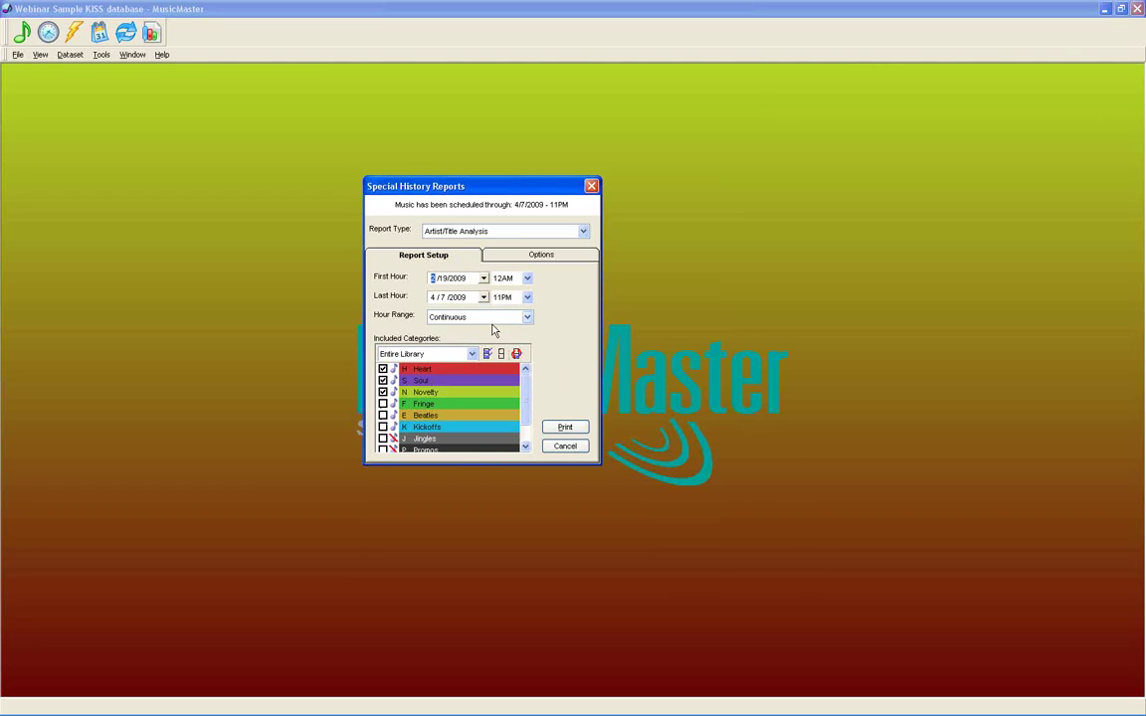
left_click(483, 297)
left_click(438, 316)
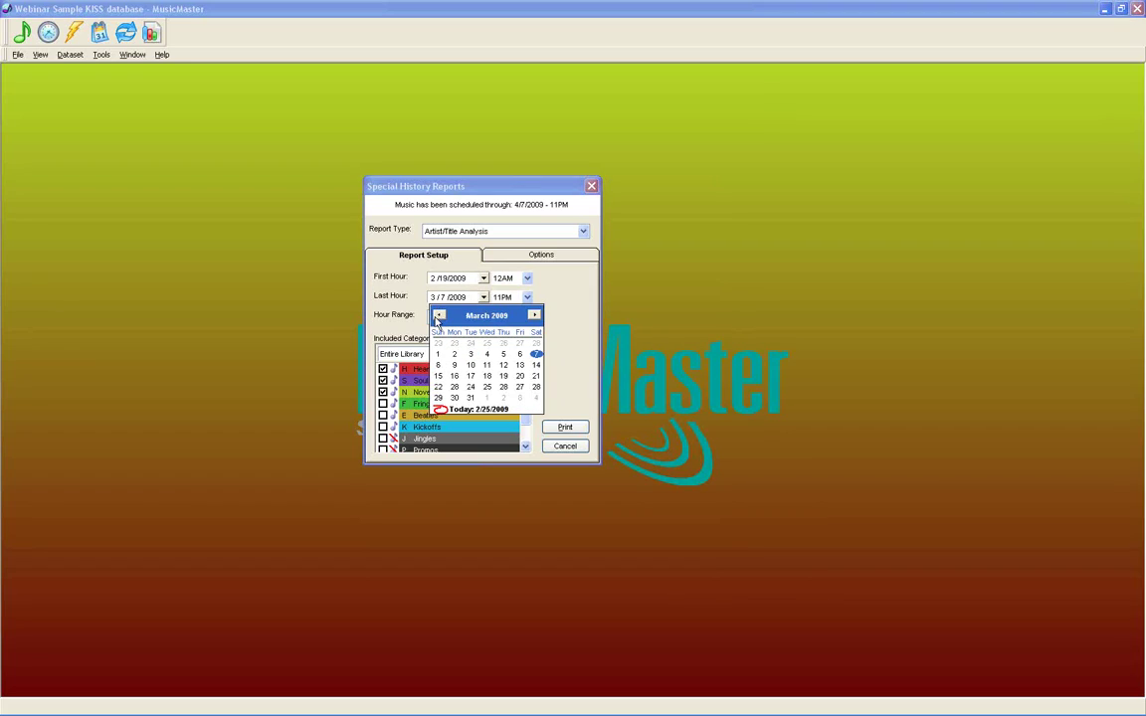
left_click(437, 315)
left_click(486, 390)
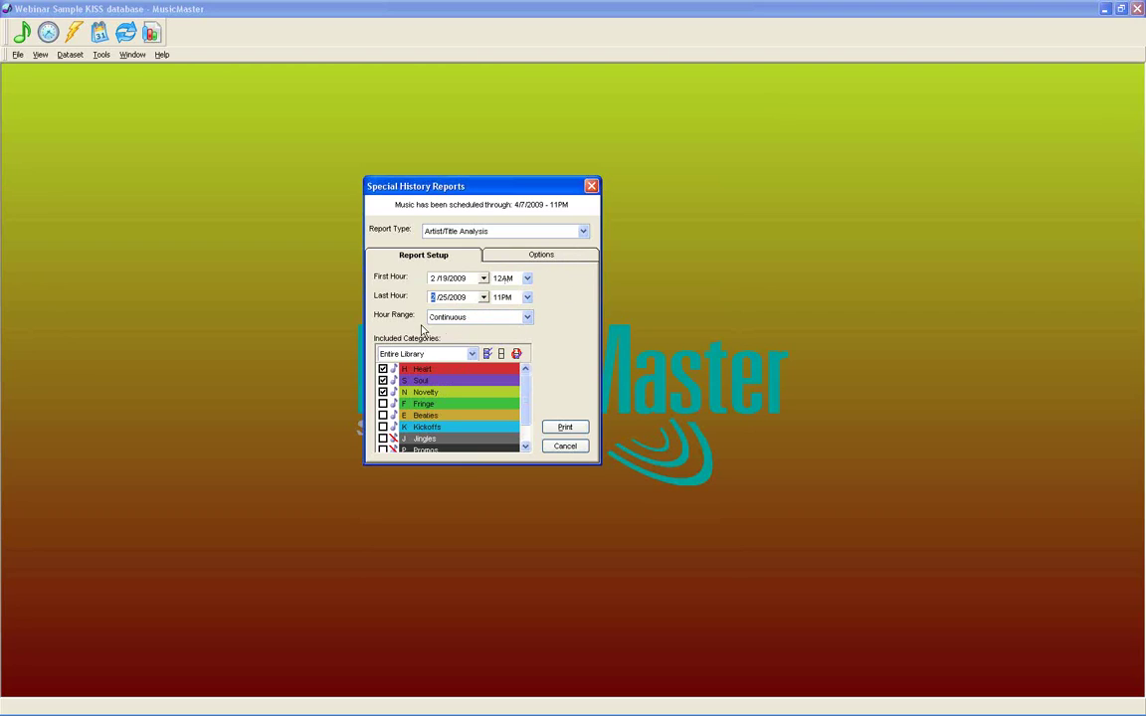
left_click(383, 393)
- Check the report's artist and title field options, keeping Title as the song title field
left_click(530, 257)
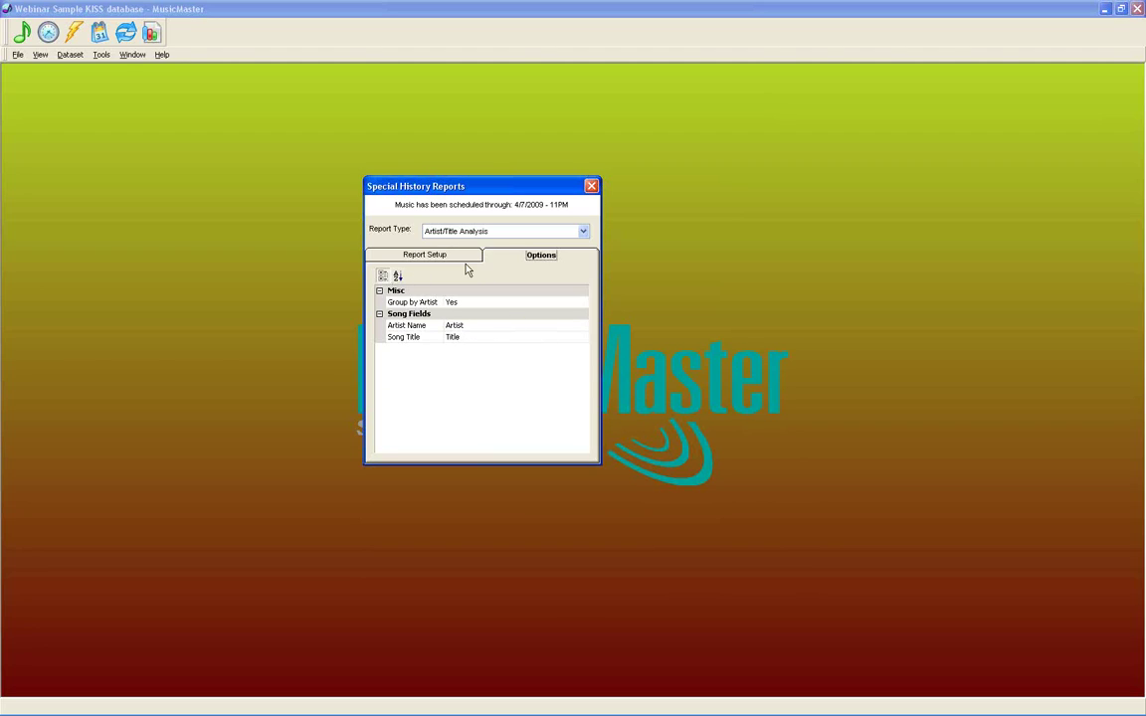
left_click(475, 327)
left_click(564, 338)
left_click(583, 338)
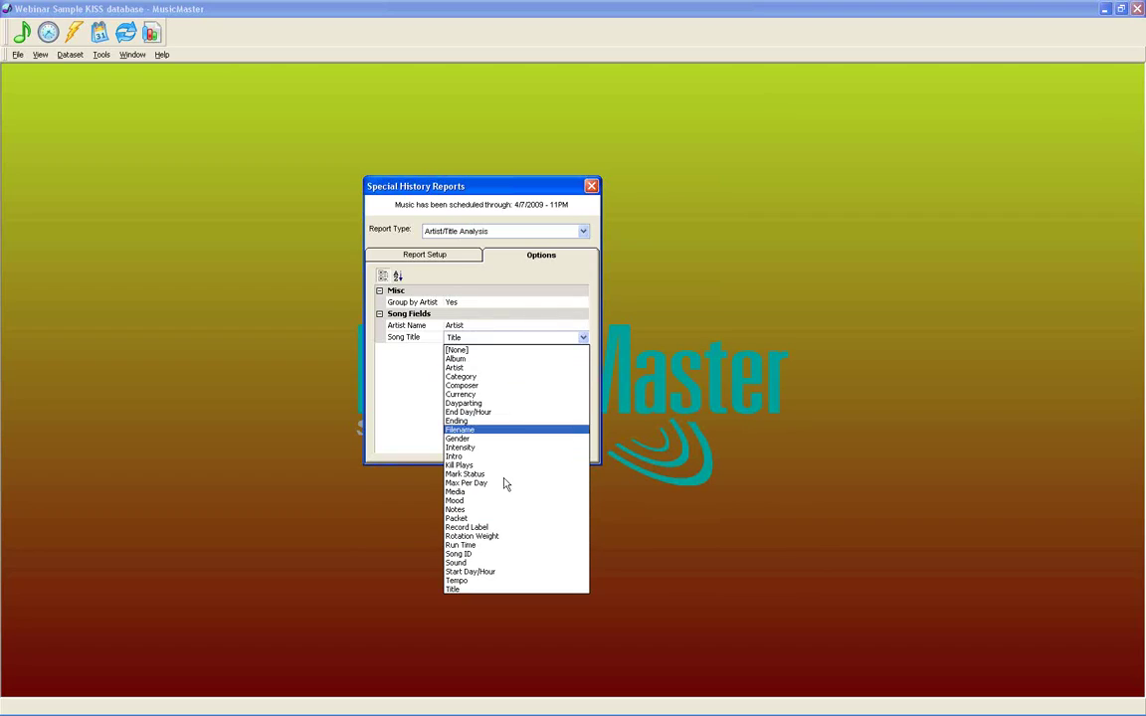
left_click(484, 593)
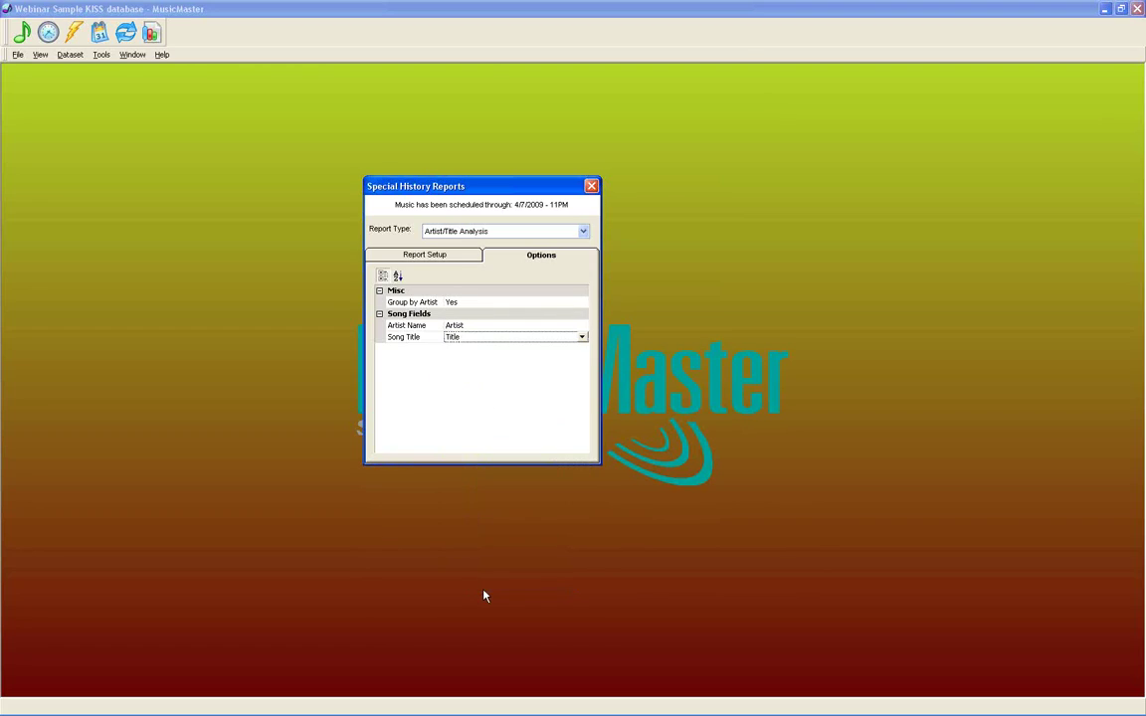
- Generate the Artist/Title Analysis report for Heart and Soul, and close it without running another report
left_click(430, 257)
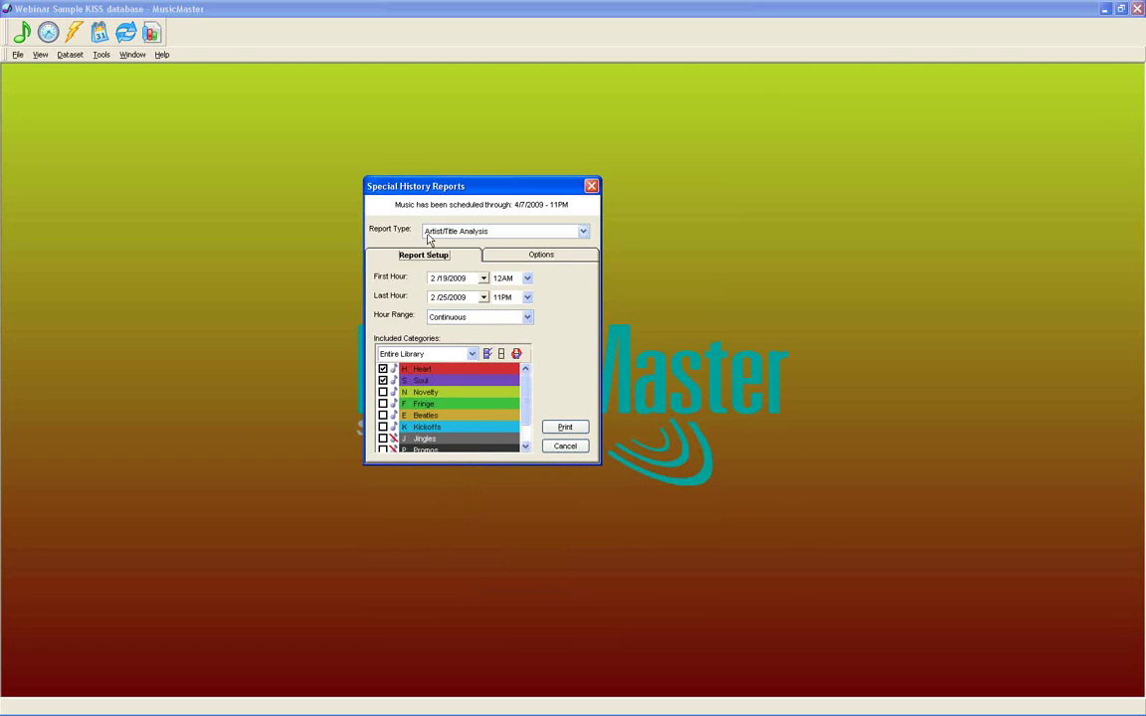
left_click(569, 432)
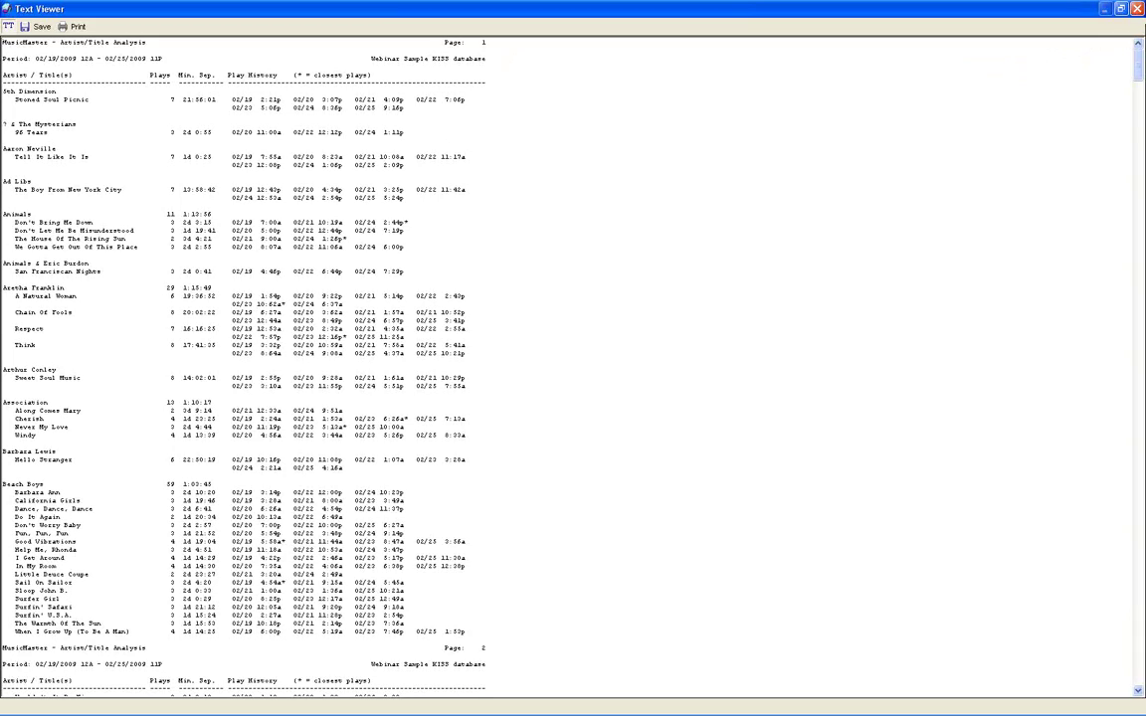
left_click(1139, 9)
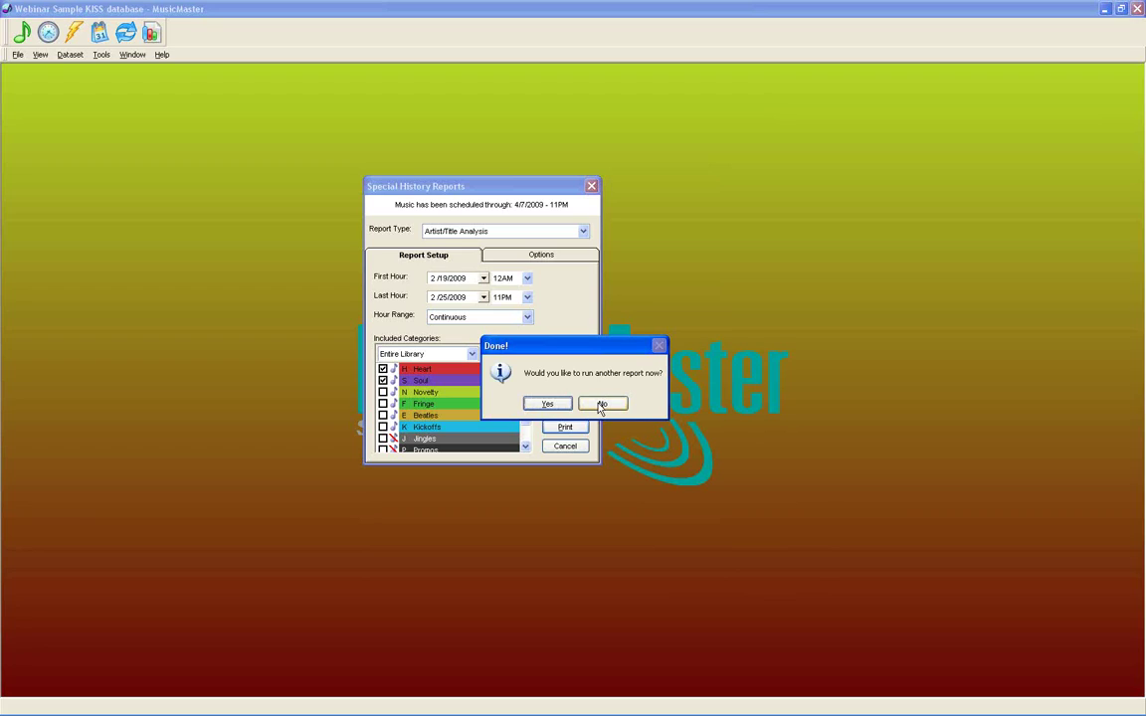
left_click(601, 405)
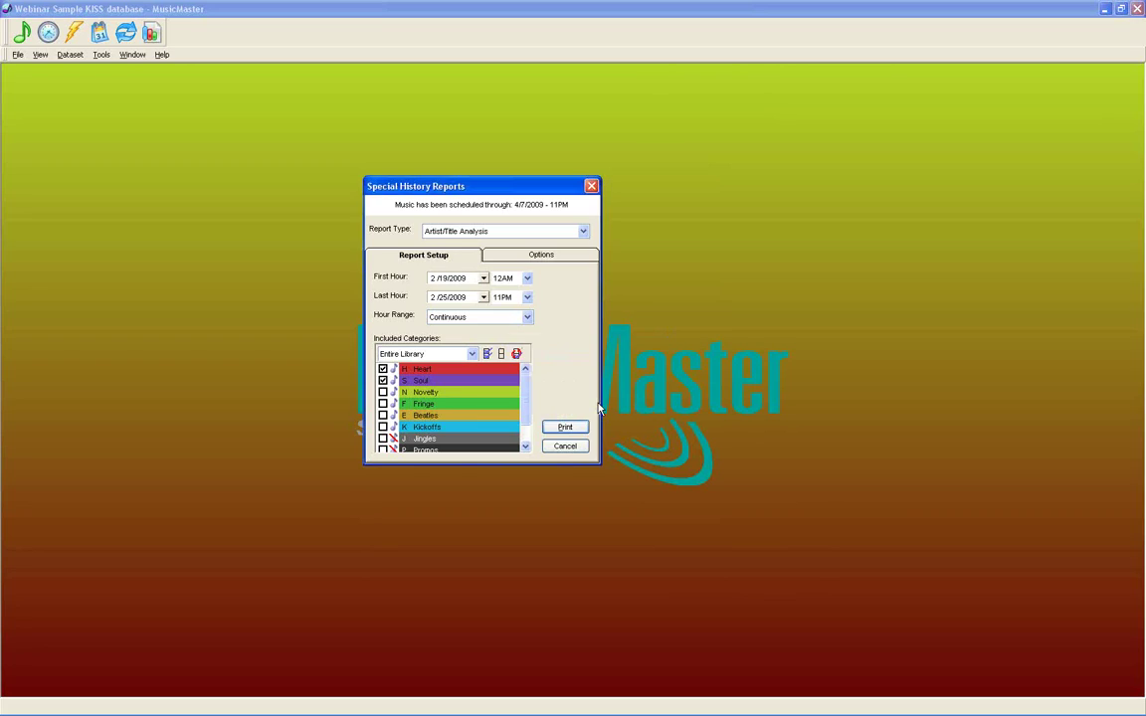
- Reopen Special History Reports and select the Category Turnover Analysis report type
left_click(66, 56)
mouse_move(84, 122)
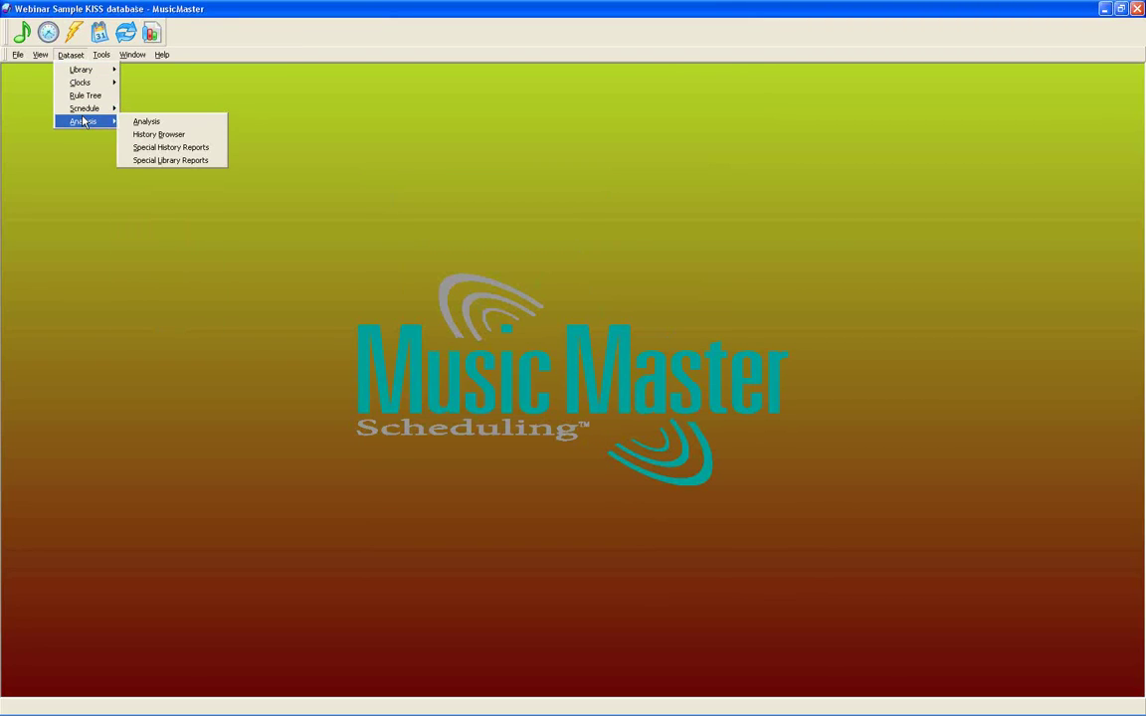
left_click(193, 148)
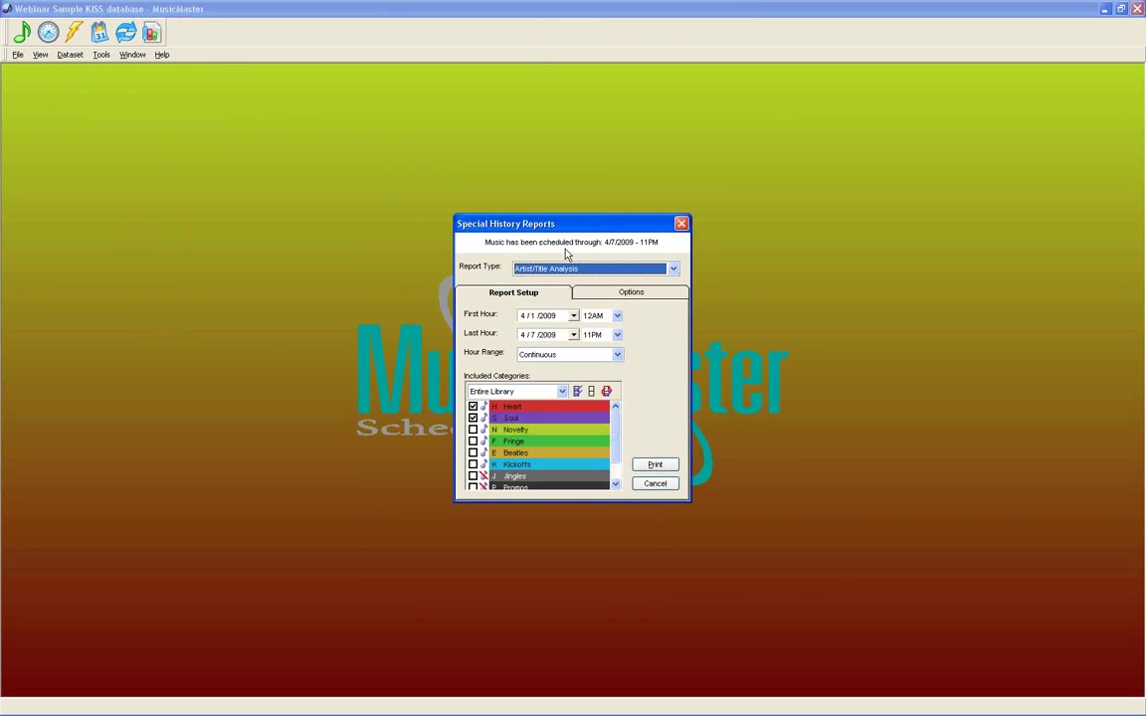
left_click(673, 270)
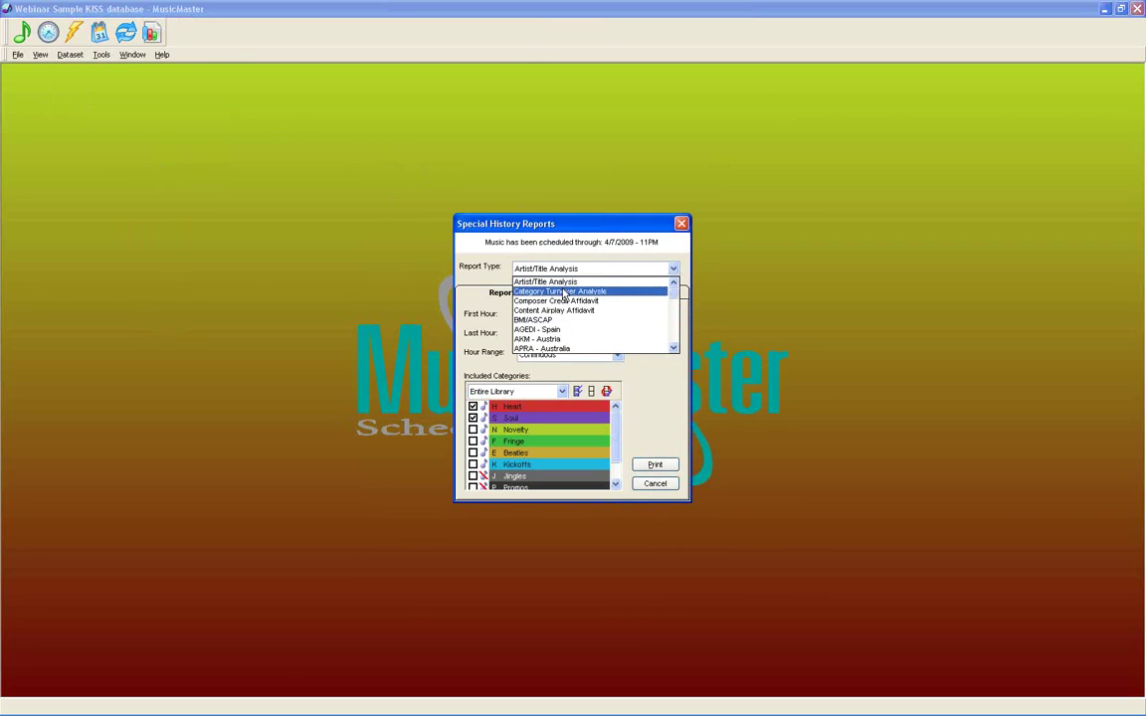
left_click(563, 292)
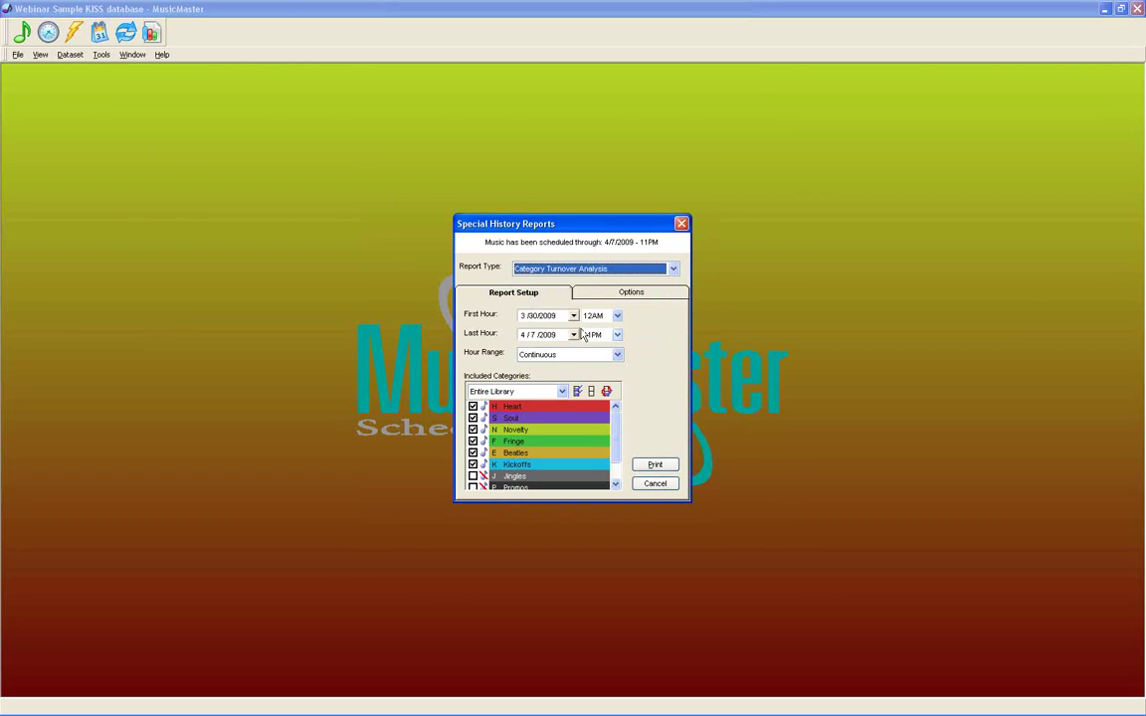
- Set the Category Turnover Analysis report dates to 2/19/2009 through 2/26/2009
left_click(572, 316)
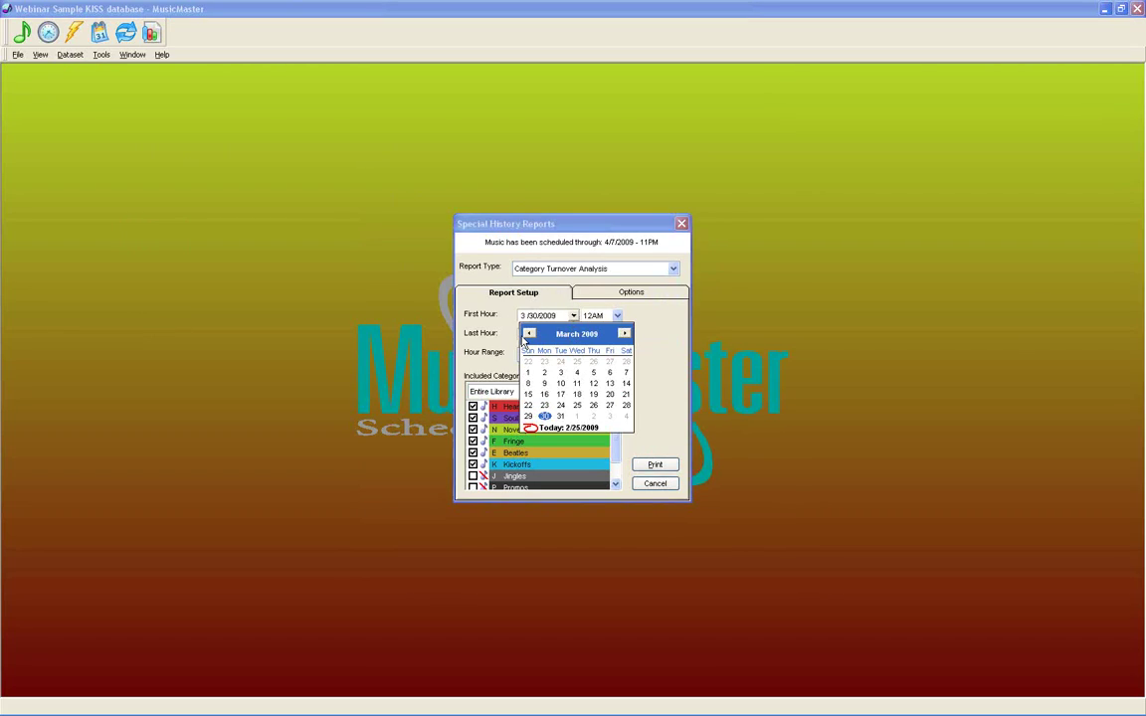
left_click(530, 334)
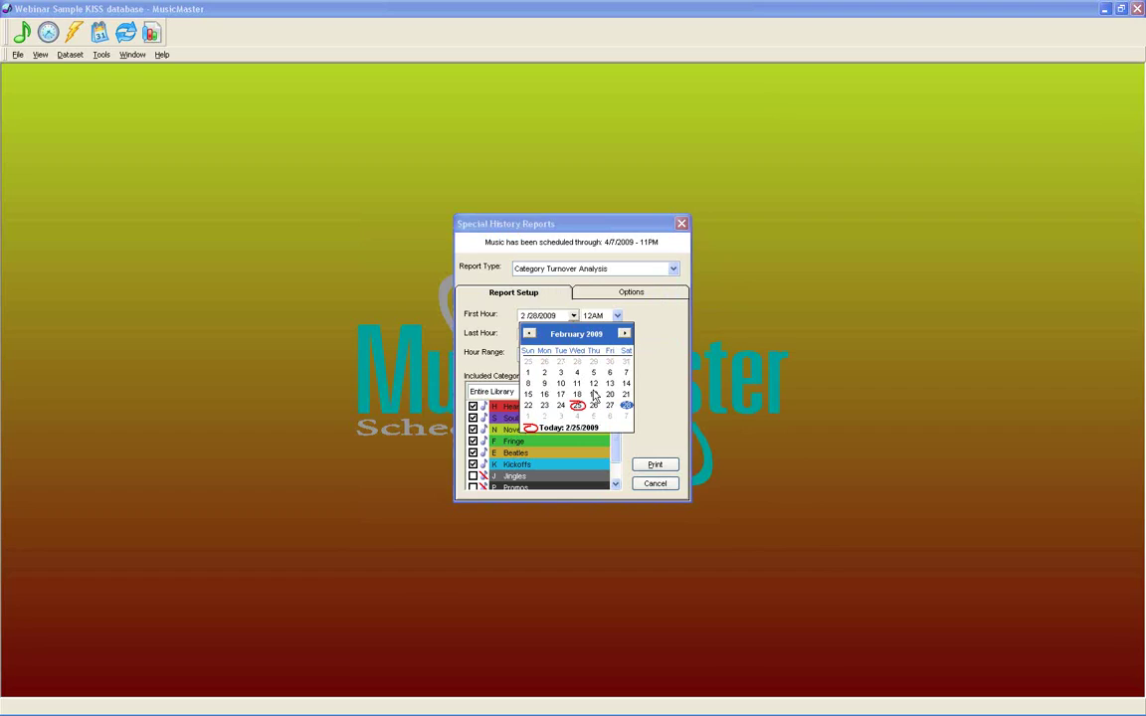
left_click(593, 394)
left_click(574, 334)
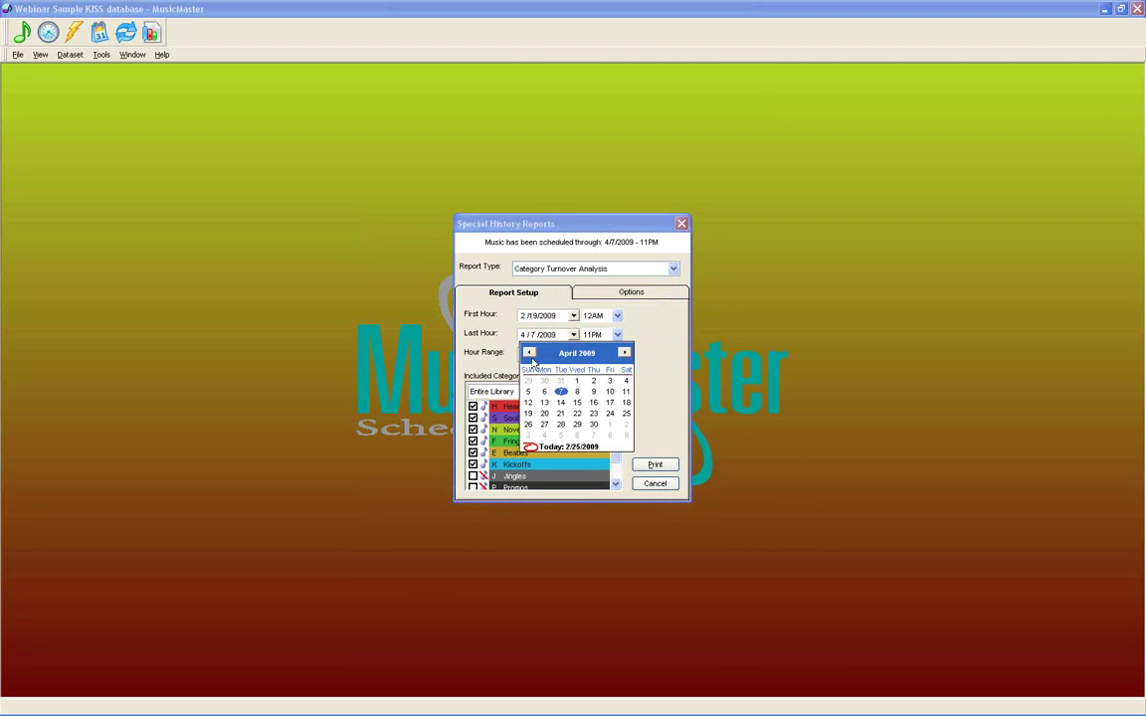
left_click(529, 354)
left_click(530, 354)
left_click(530, 354)
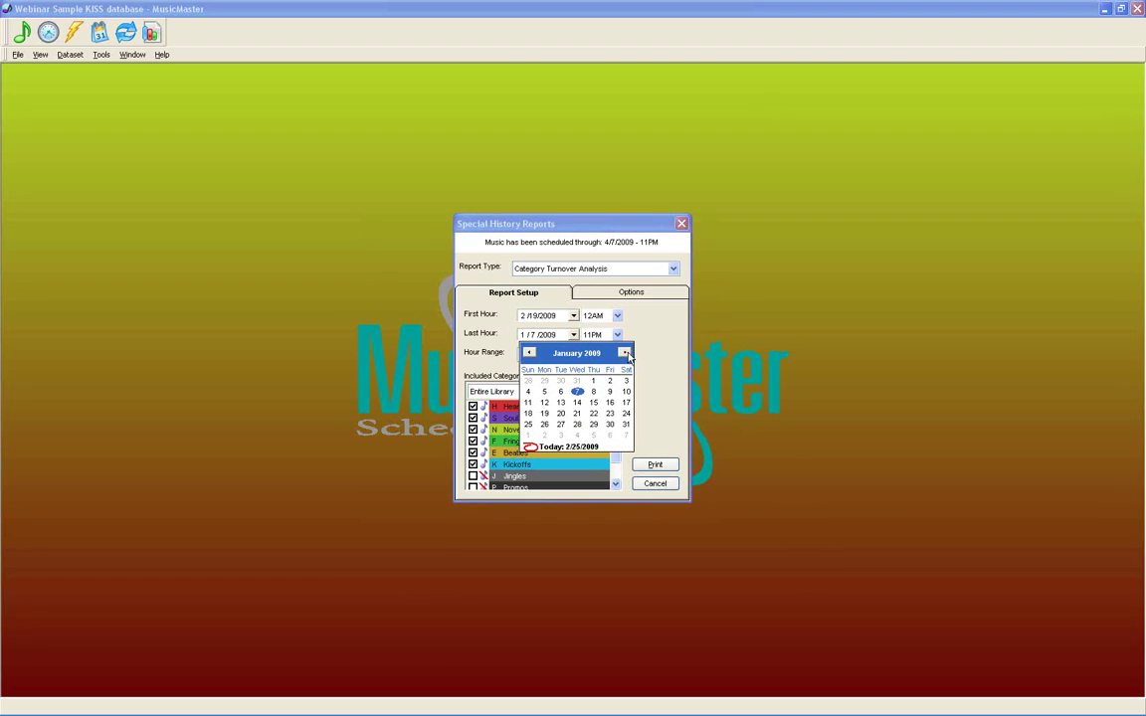
left_click(623, 353)
left_click(591, 423)
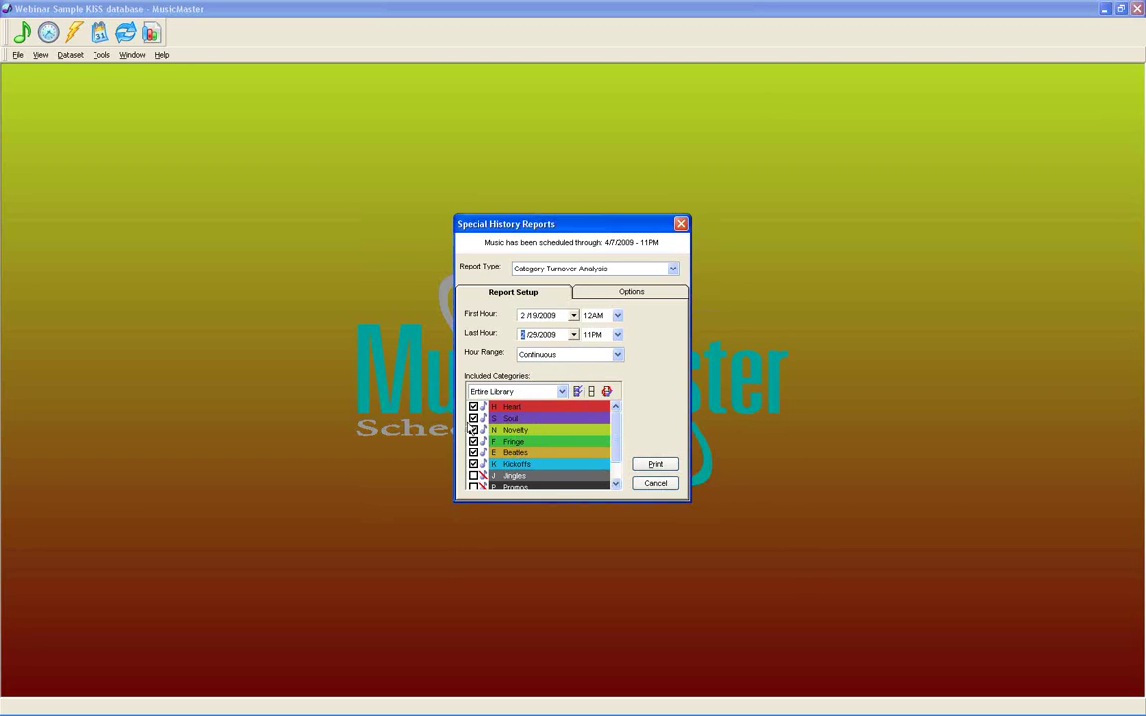
- Exclude the Fringe, Beatles and Kickoffs categories from the Category Turnover Analysis and check the report's sort field option
left_click(473, 440)
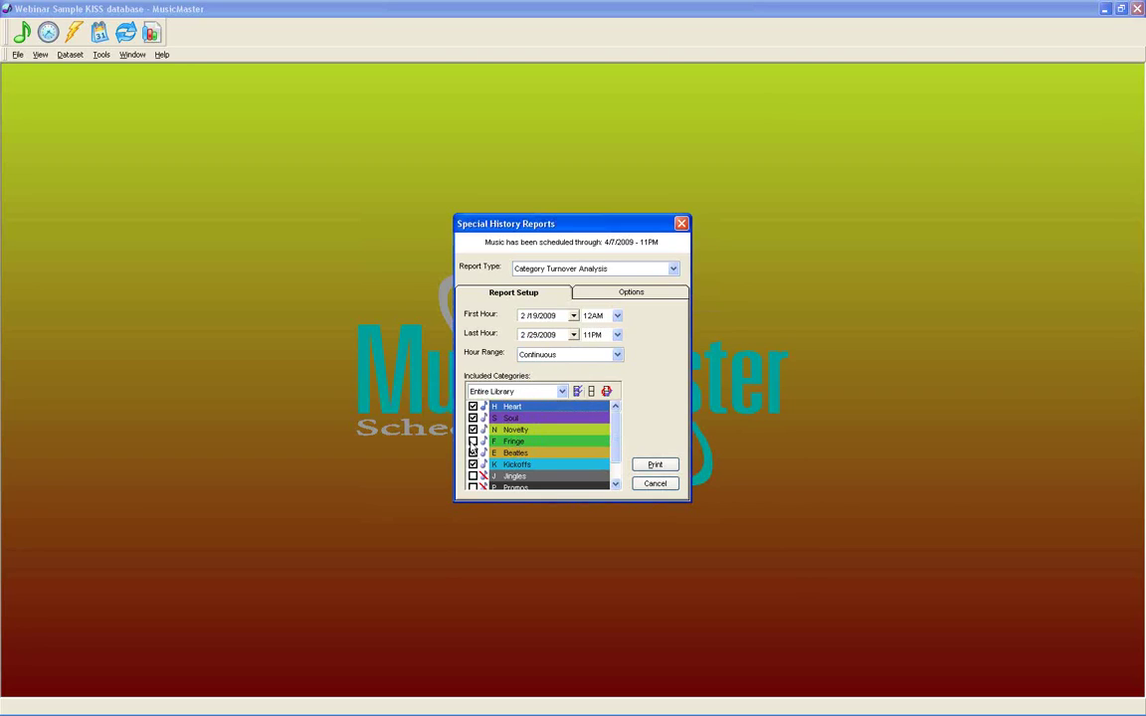
left_click(472, 456)
left_click(472, 464)
left_click(621, 294)
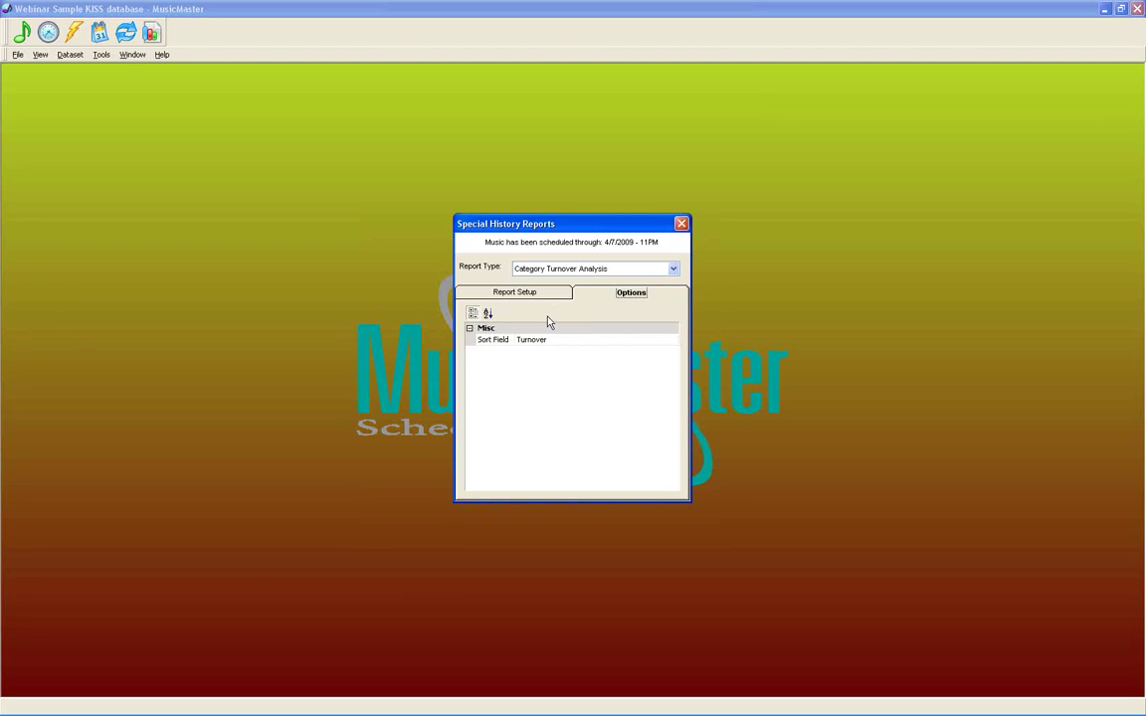
left_click(515, 292)
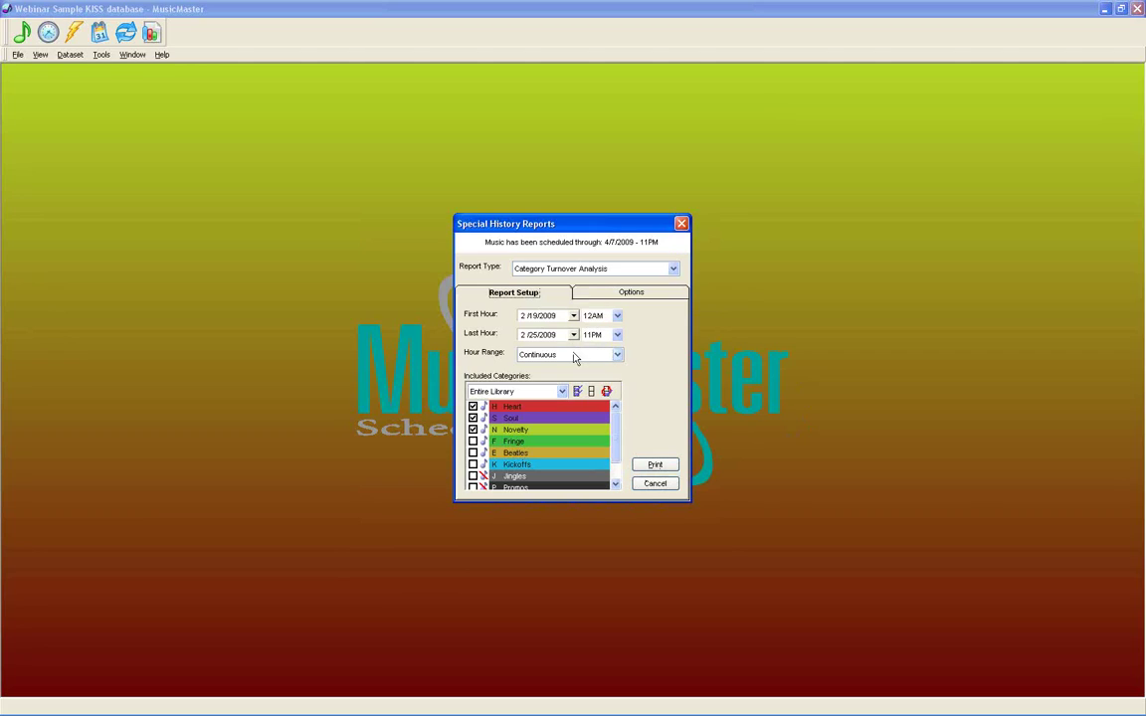
- Generate the Category Turnover Analysis report for Heart, Soul and Novelty, and close both the report and its setup
left_click(672, 465)
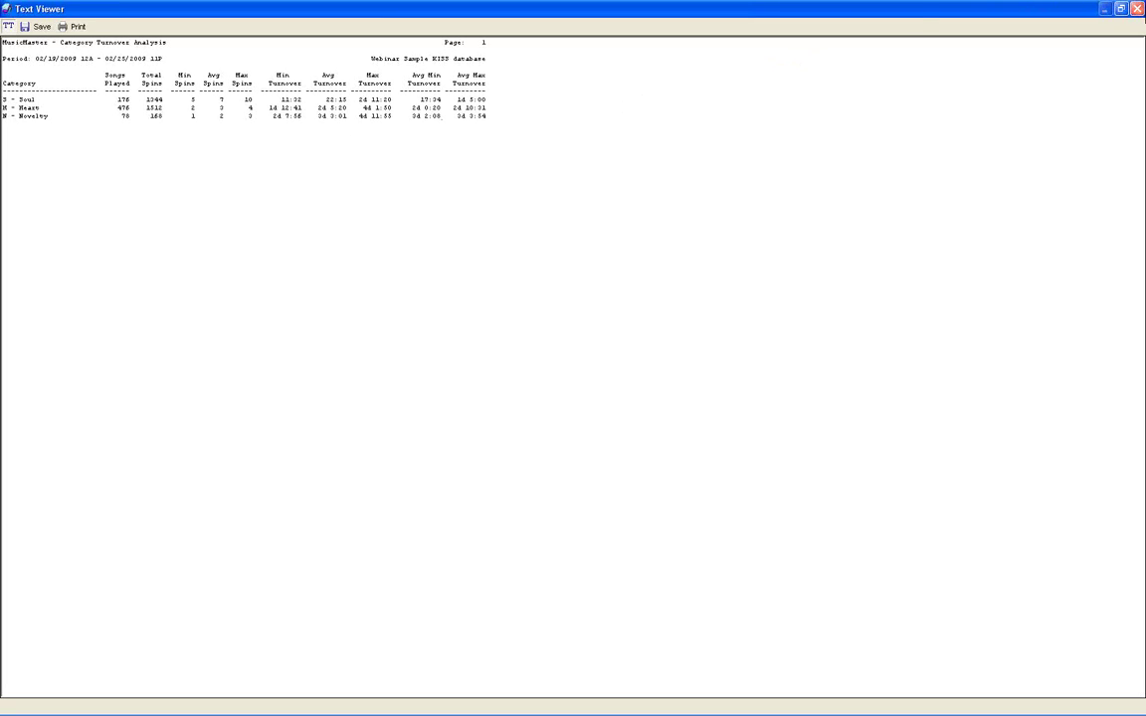
left_click(1138, 11)
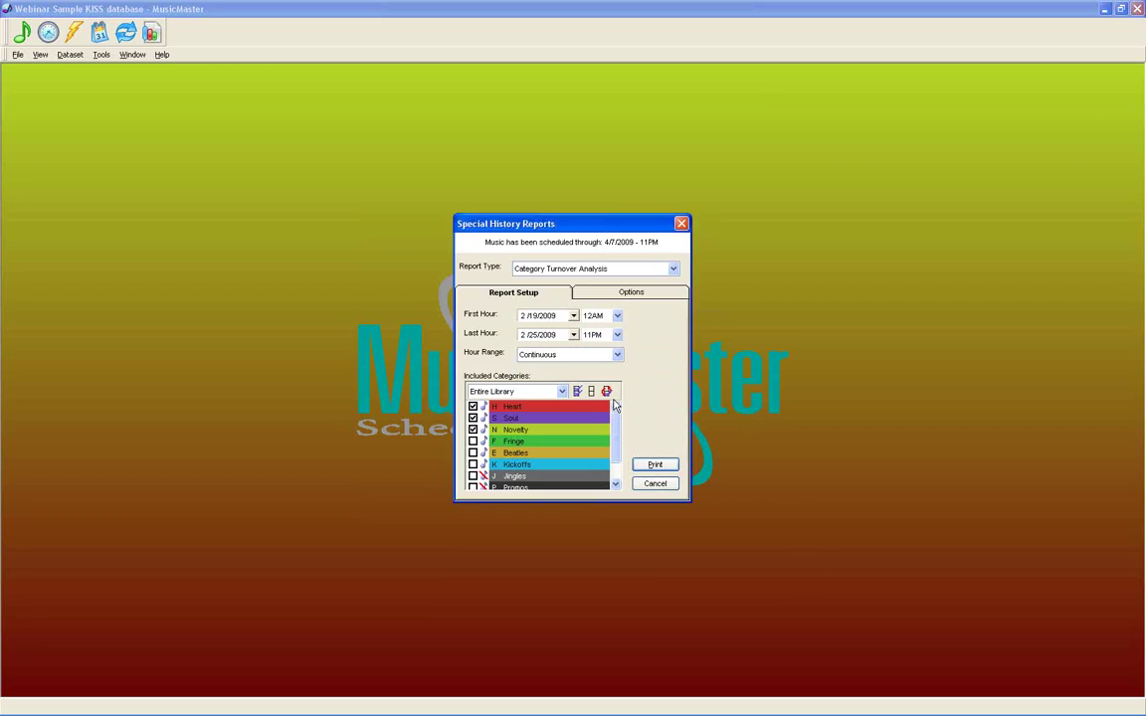
left_click(655, 483)
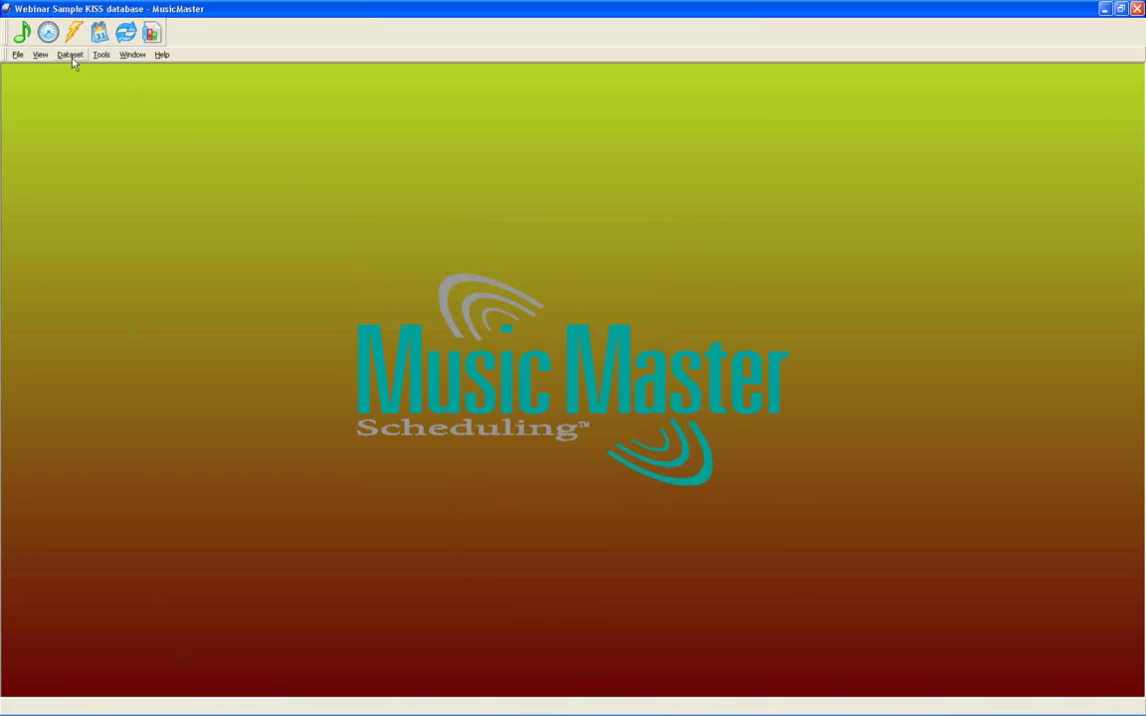
- Reopen Special History Reports and select the BMI/ASCAP report type
left_click(71, 56)
mouse_move(76, 70)
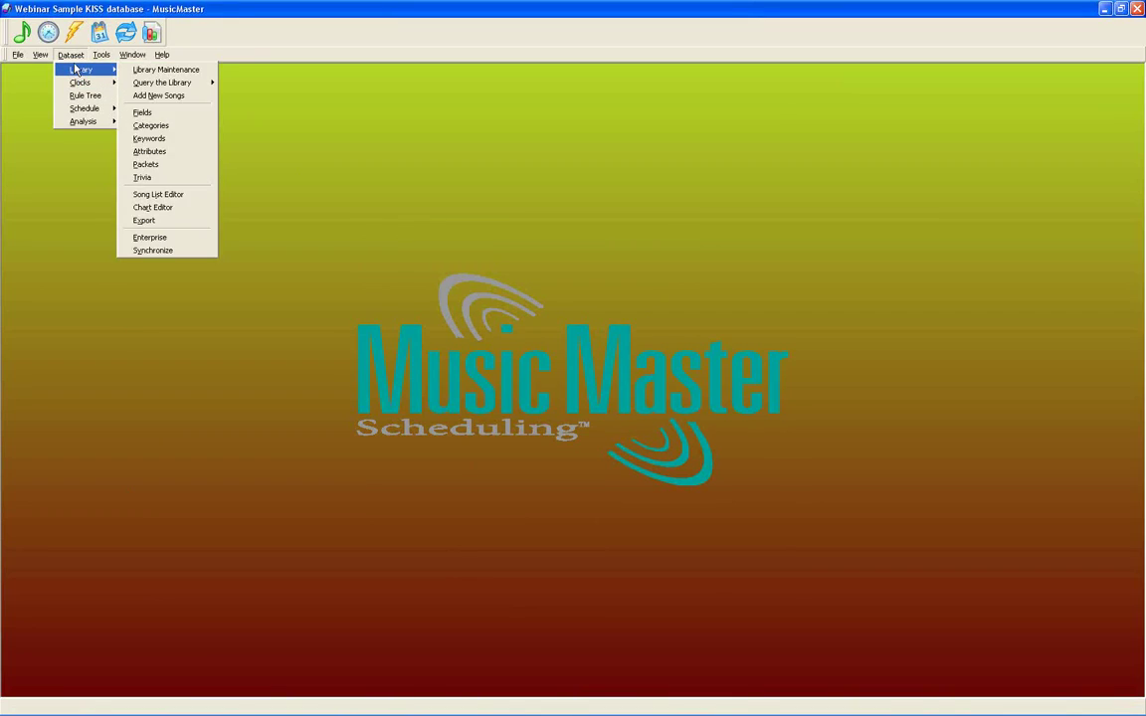
mouse_move(84, 125)
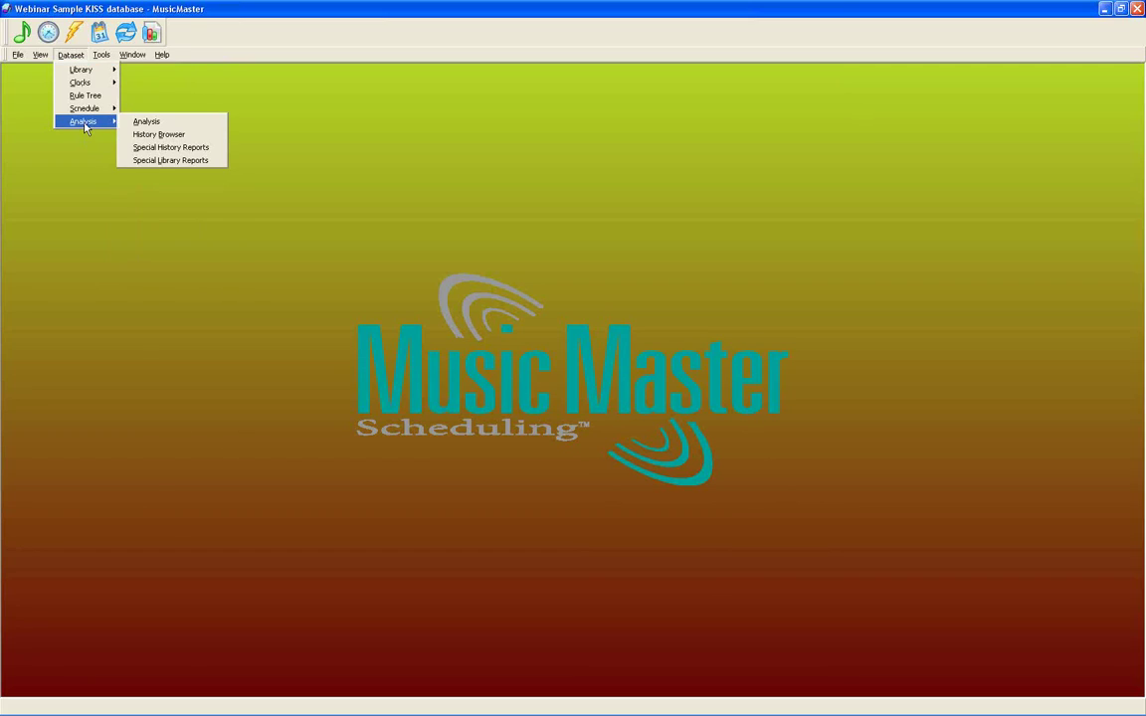
left_click(148, 151)
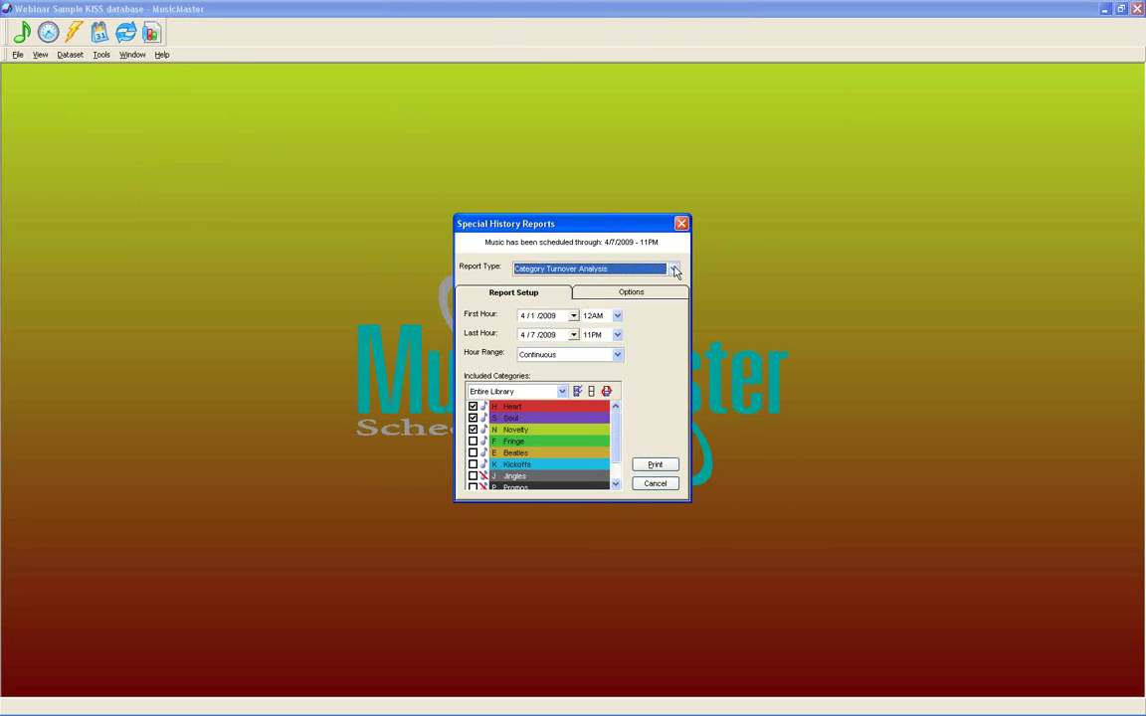
left_click(673, 270)
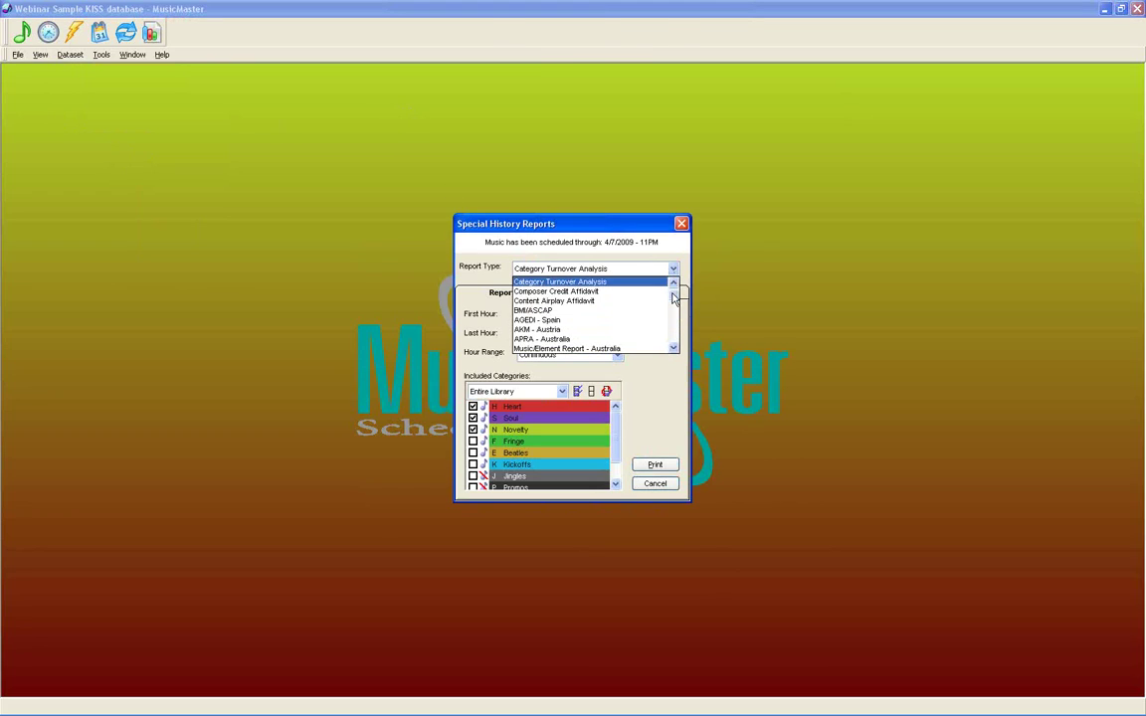
mouse_move(673, 293)
left_mouse_down()
mouse_move(674, 319)
mouse_move(677, 290)
left_mouse_up()
left_click(631, 319)
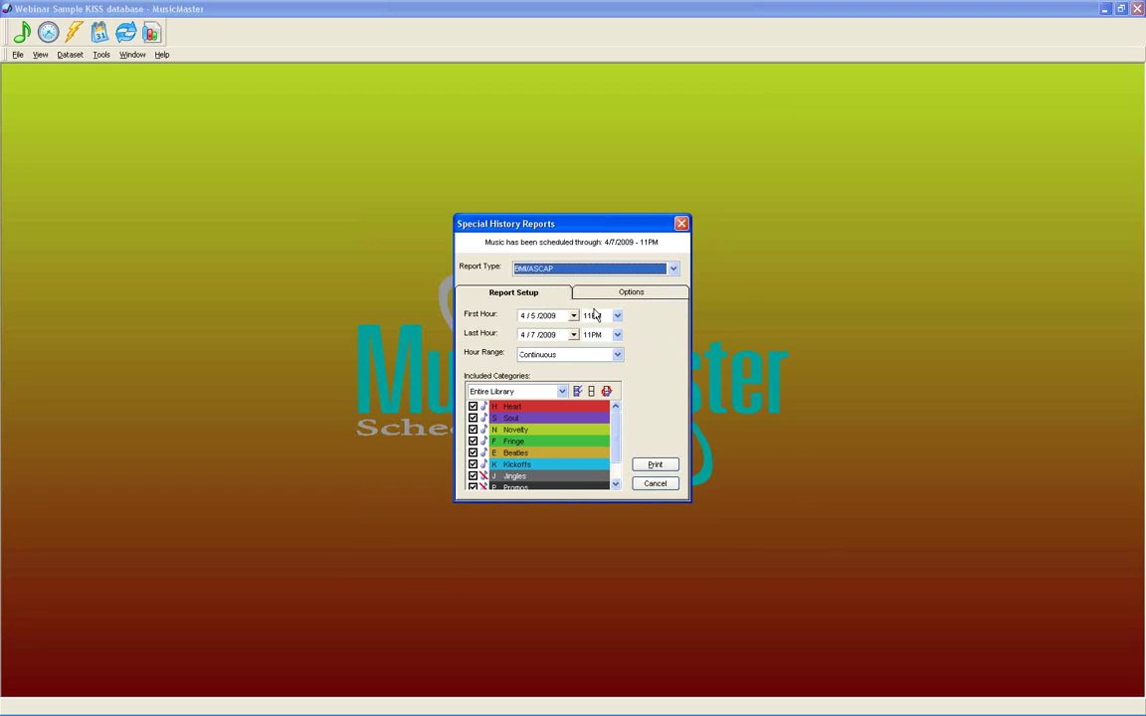
- Set the BMI/ASCAP report dates to 2/19/2009 through 2/25/2009 and limit the included categories to Music Categories
left_click(573, 316)
left_click(529, 334)
left_click(529, 334)
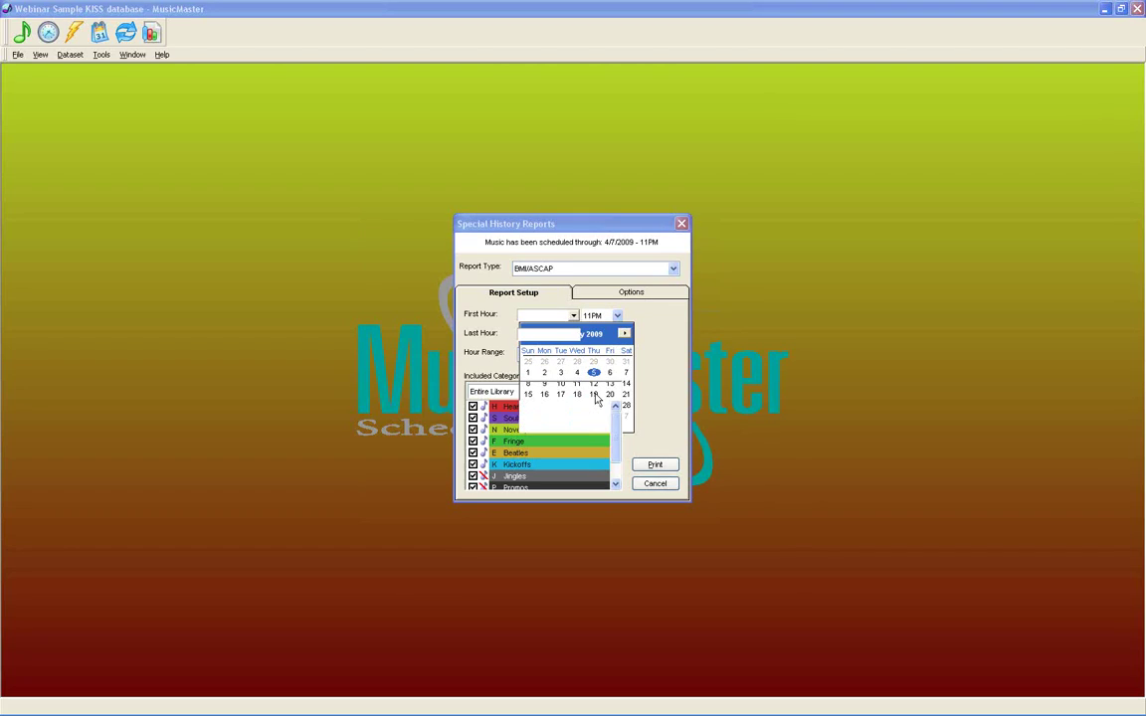
left_click(593, 395)
left_click(574, 336)
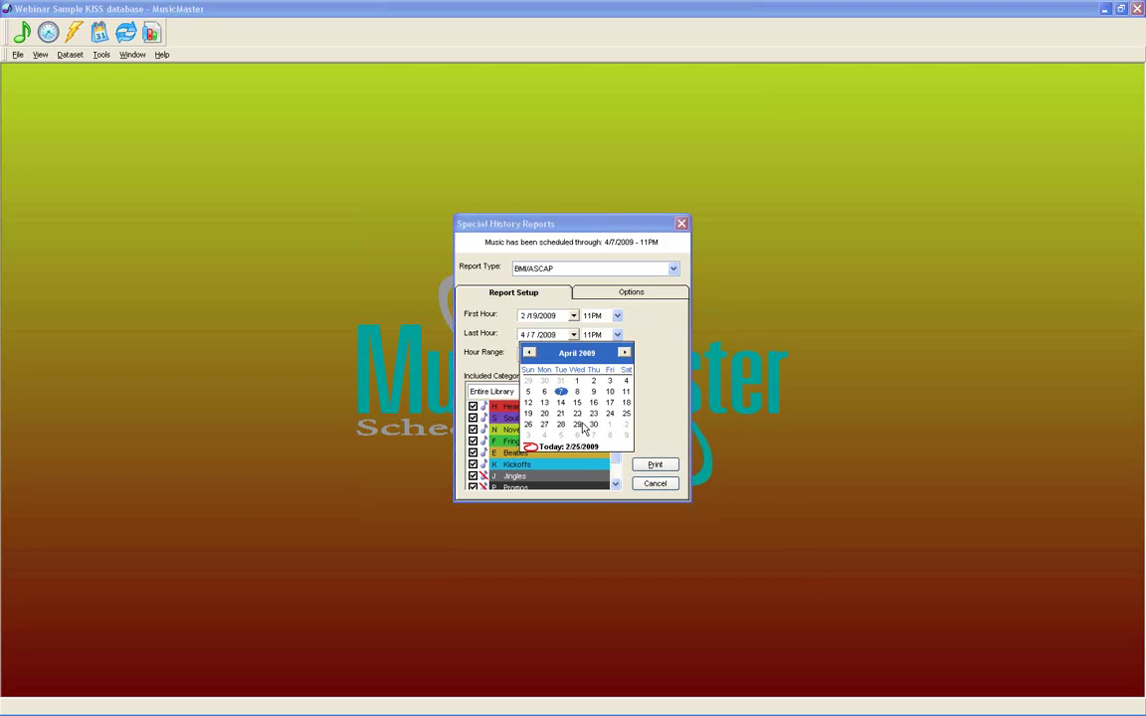
left_click(529, 353)
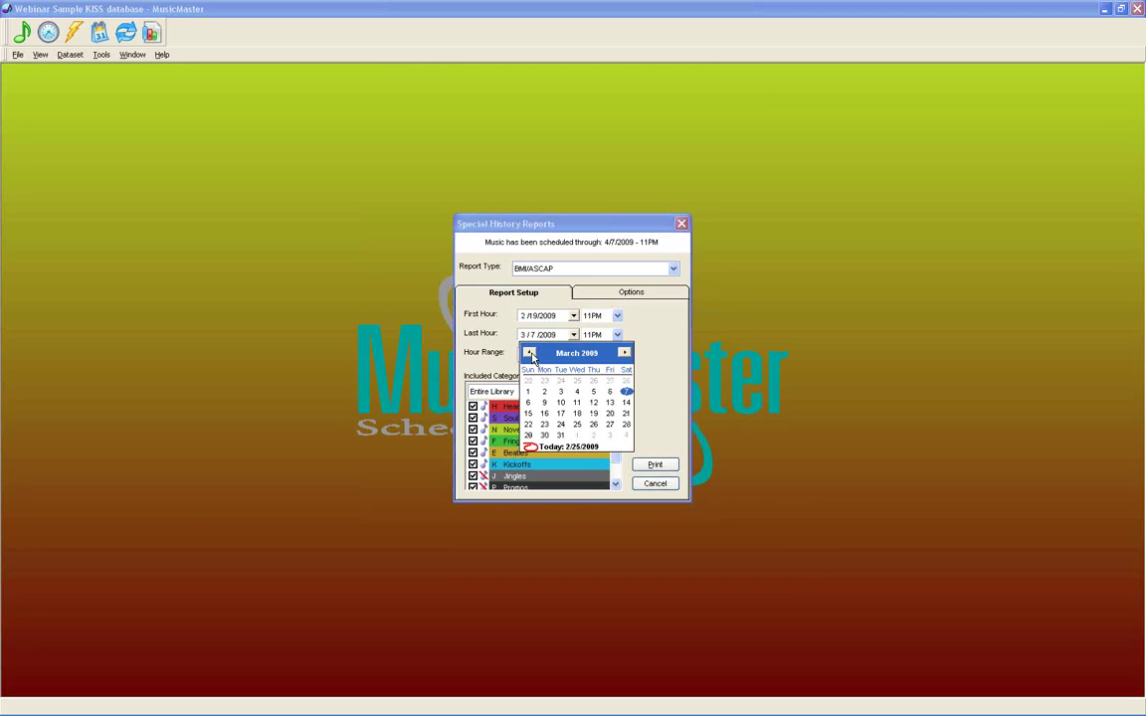
left_click(529, 353)
left_click(577, 424)
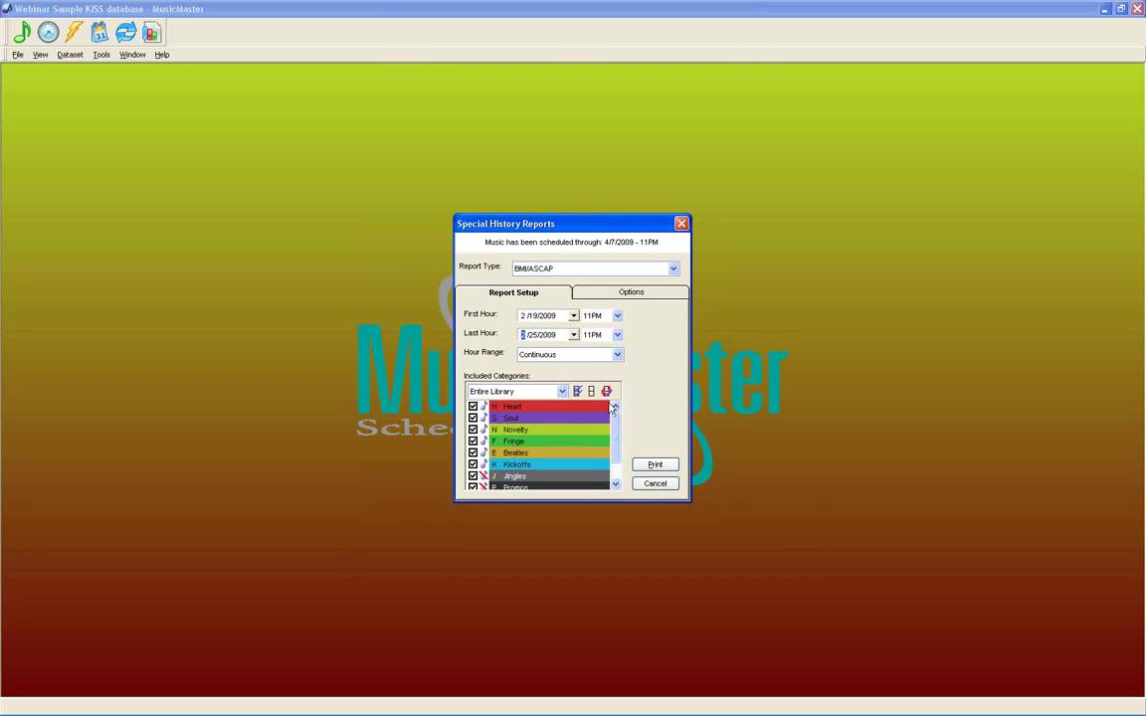
left_click(562, 392)
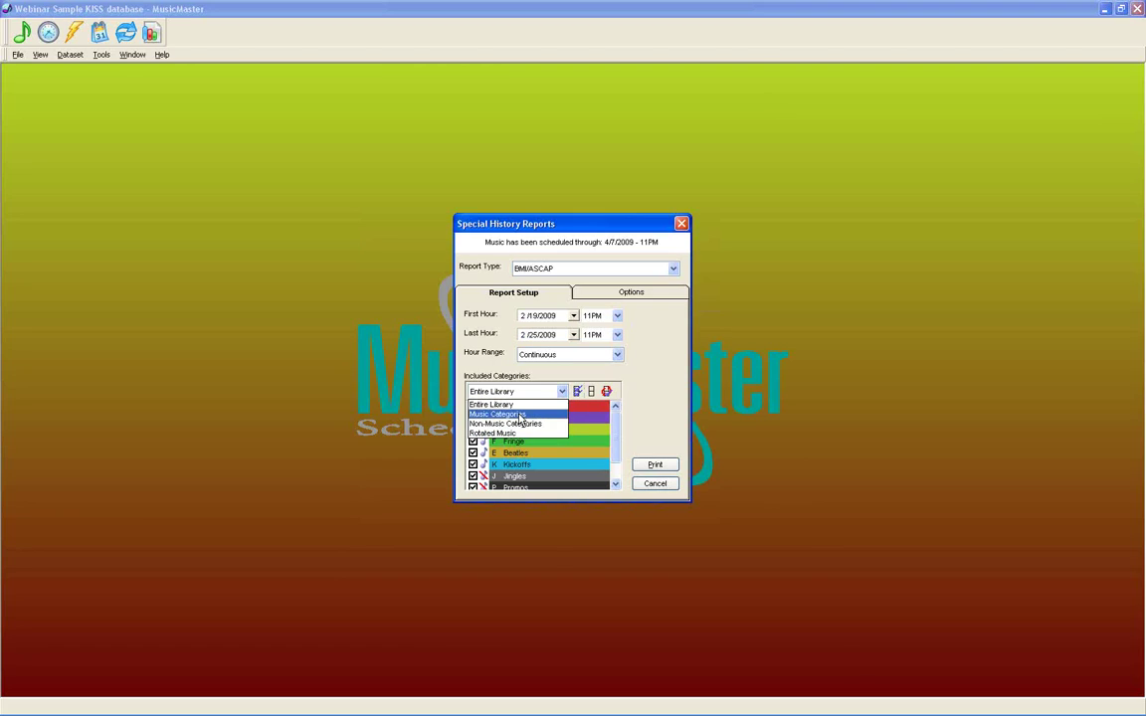
left_click(497, 411)
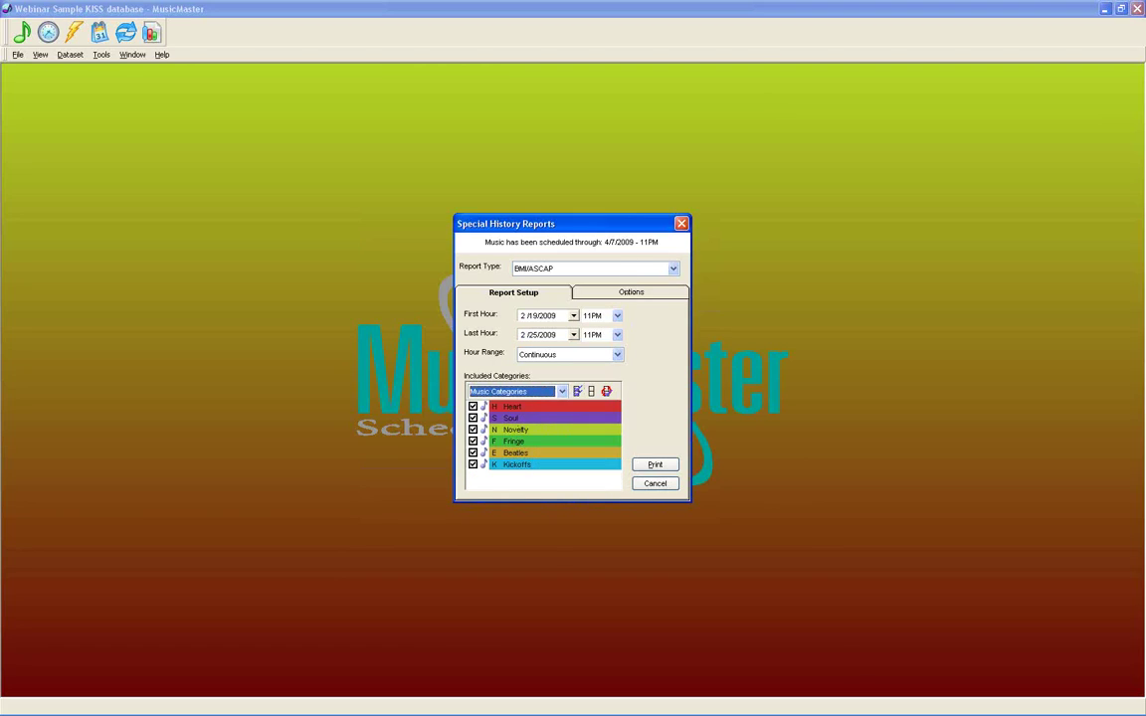
- Assign Artist as the artist name field and Title as the song title field, and cancel the BMI/ASCAP report without running it
left_click(630, 291)
left_click(672, 433)
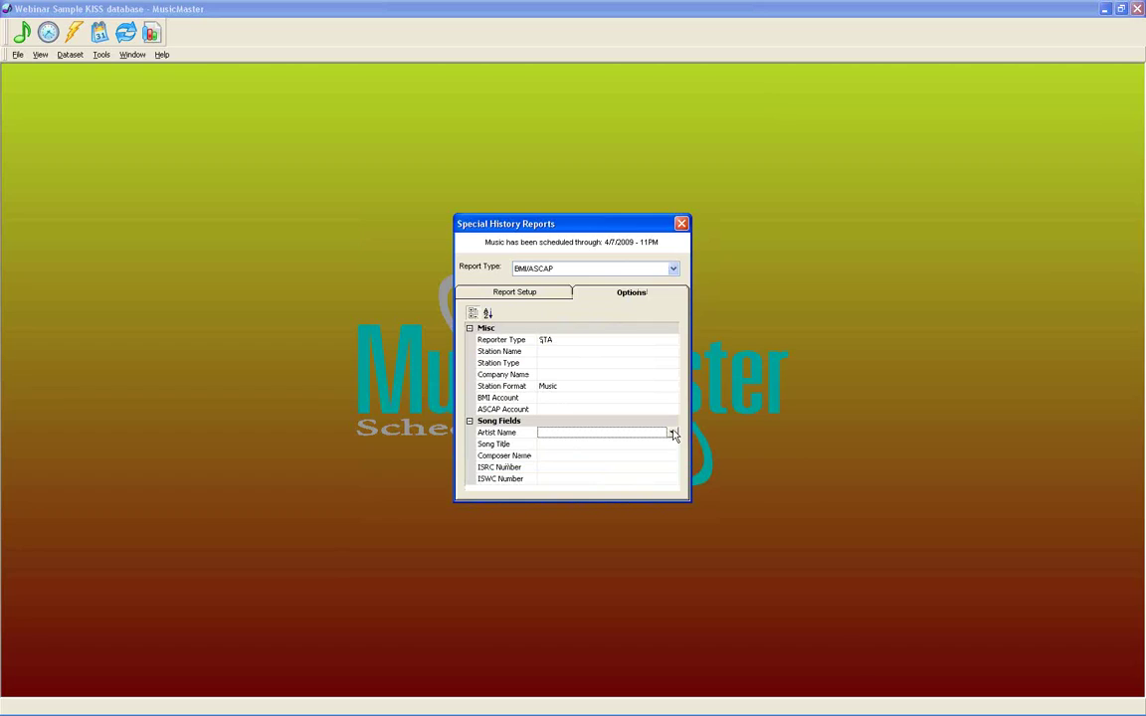
left_click(673, 432)
left_click(642, 447)
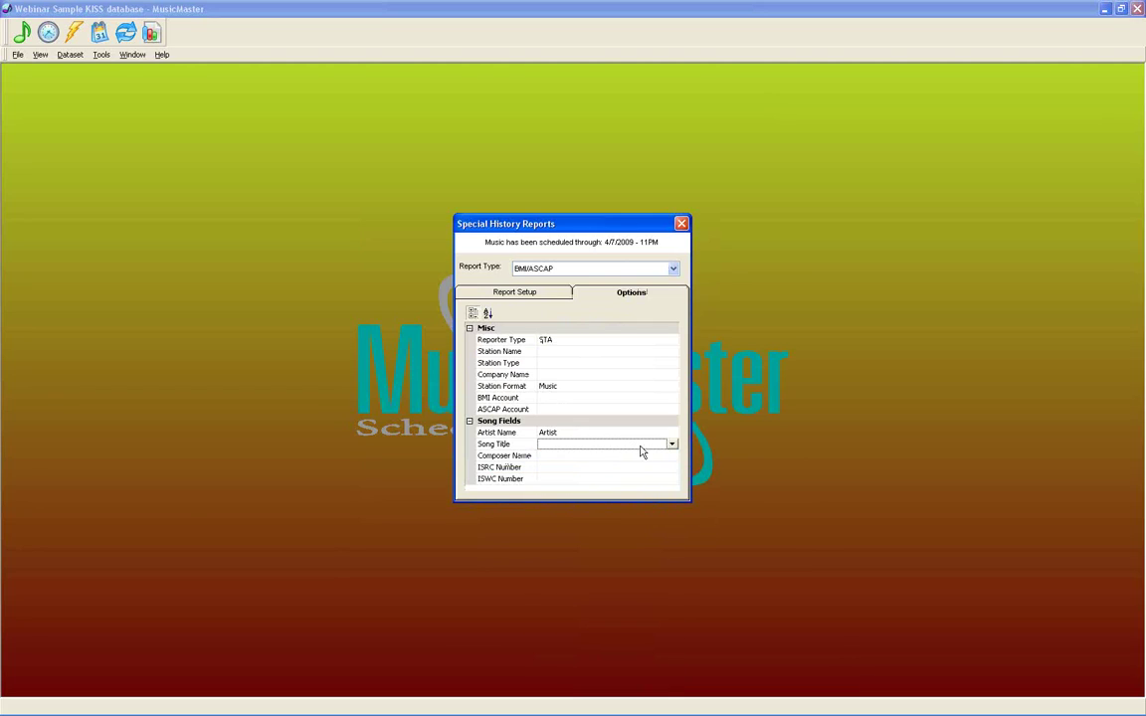
left_click(673, 446)
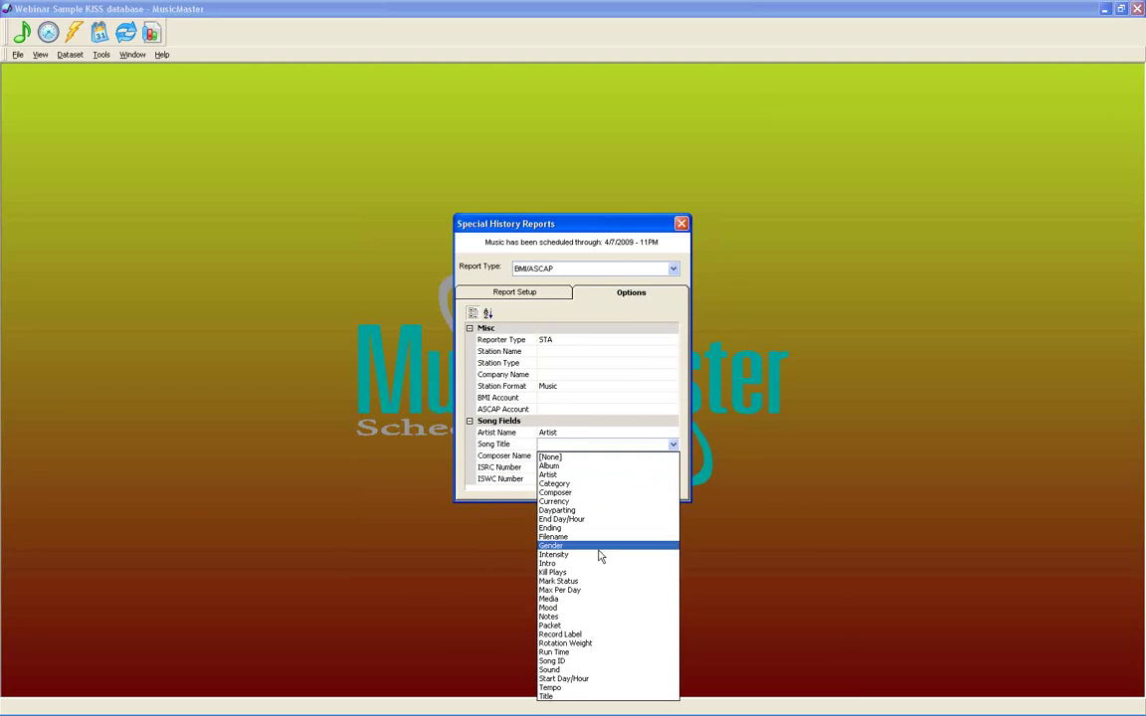
left_click(549, 695)
left_click(525, 295)
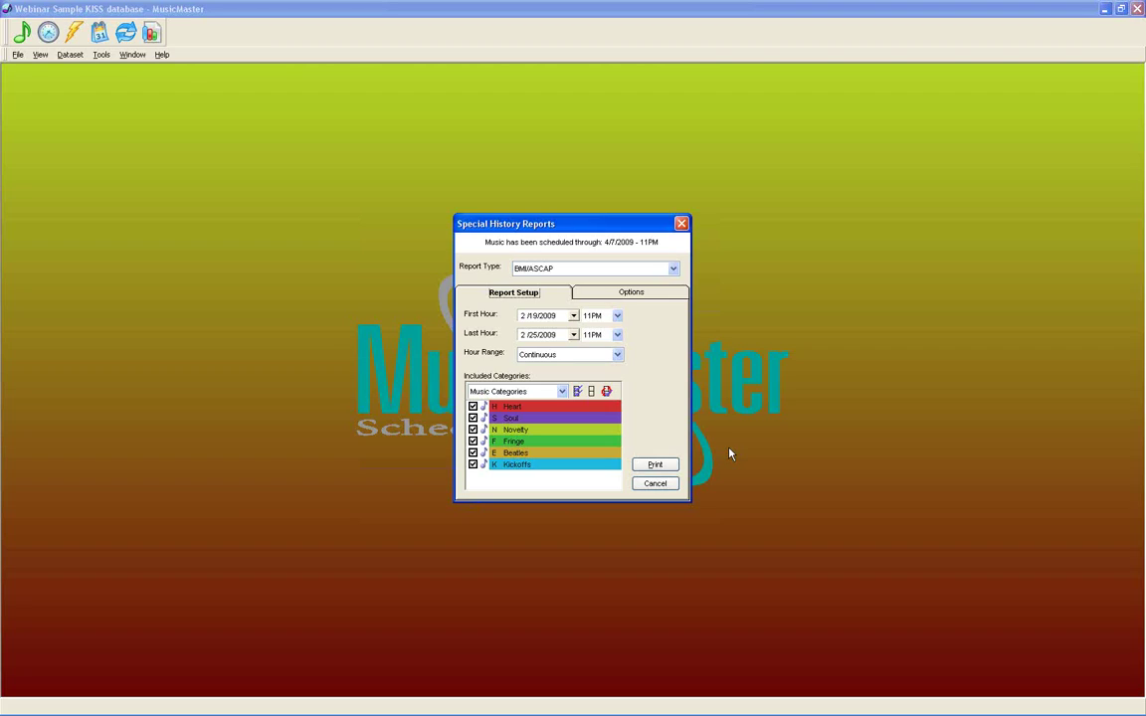
left_click(656, 487)
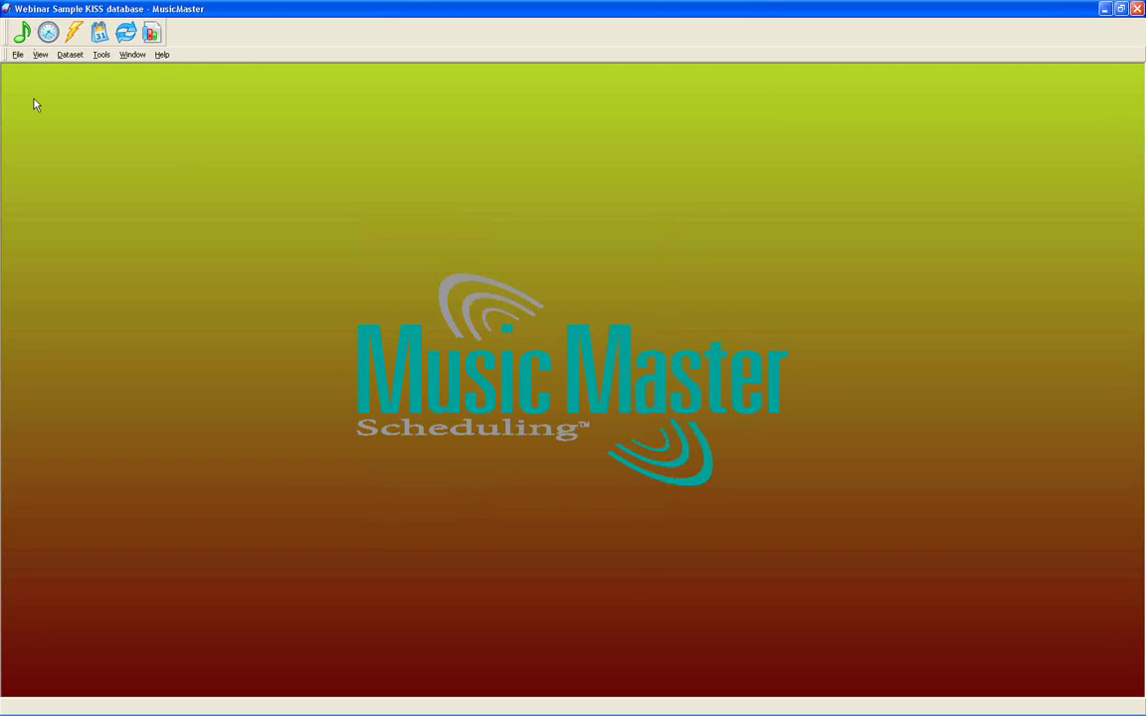
- Open Special Library Reports and review the available report types, keeping AirPlay Affidavit selected
left_click(69, 55)
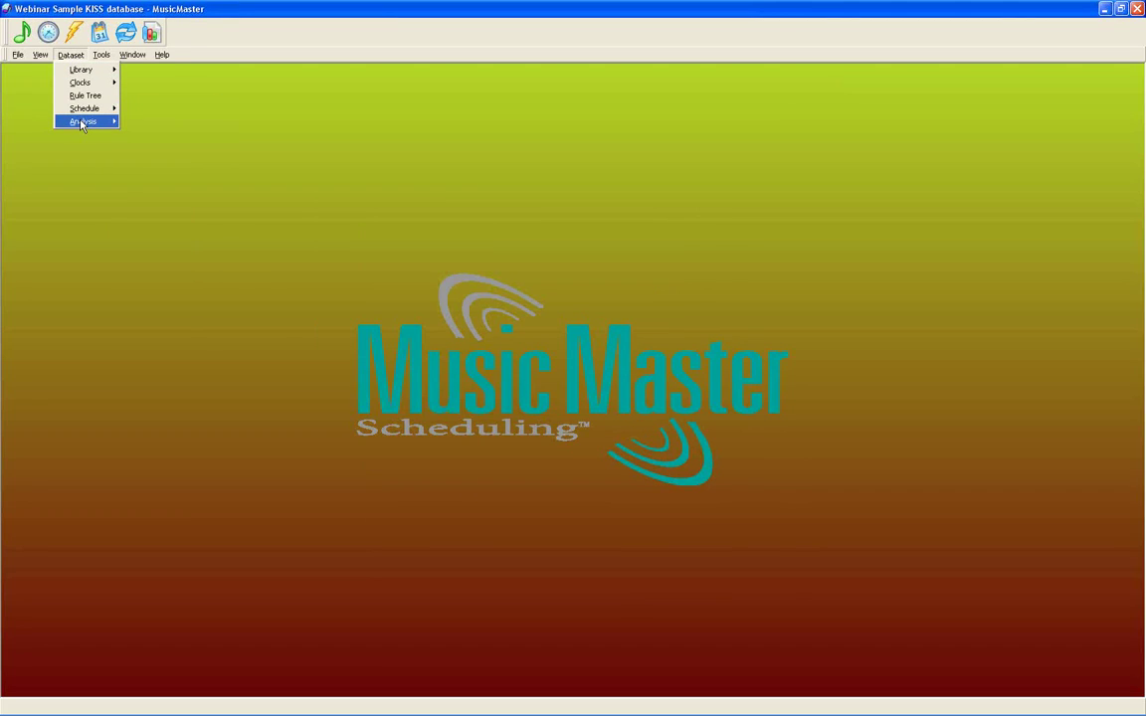
mouse_move(100, 124)
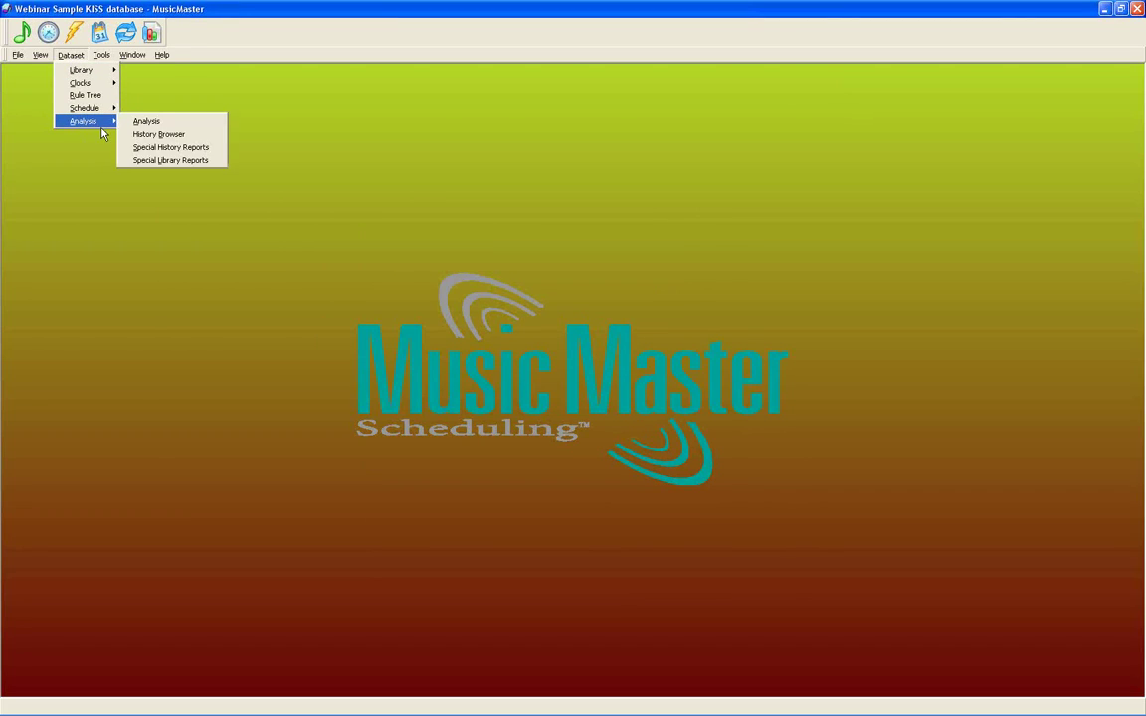
left_click(140, 160)
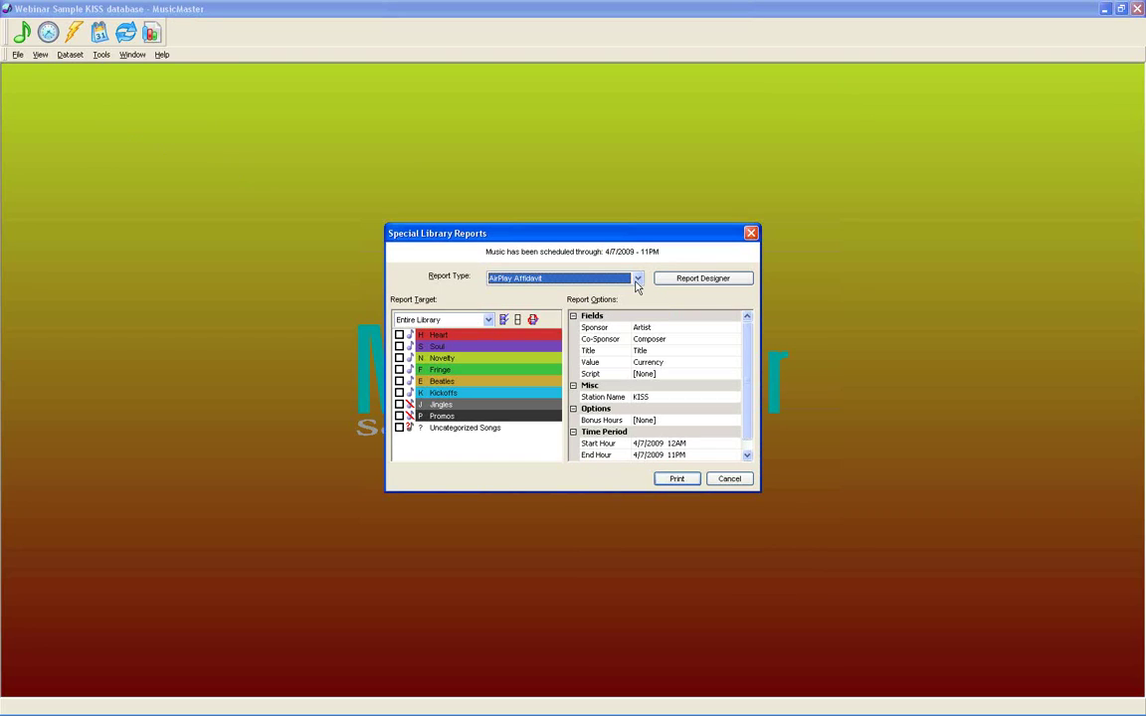
left_click(630, 283)
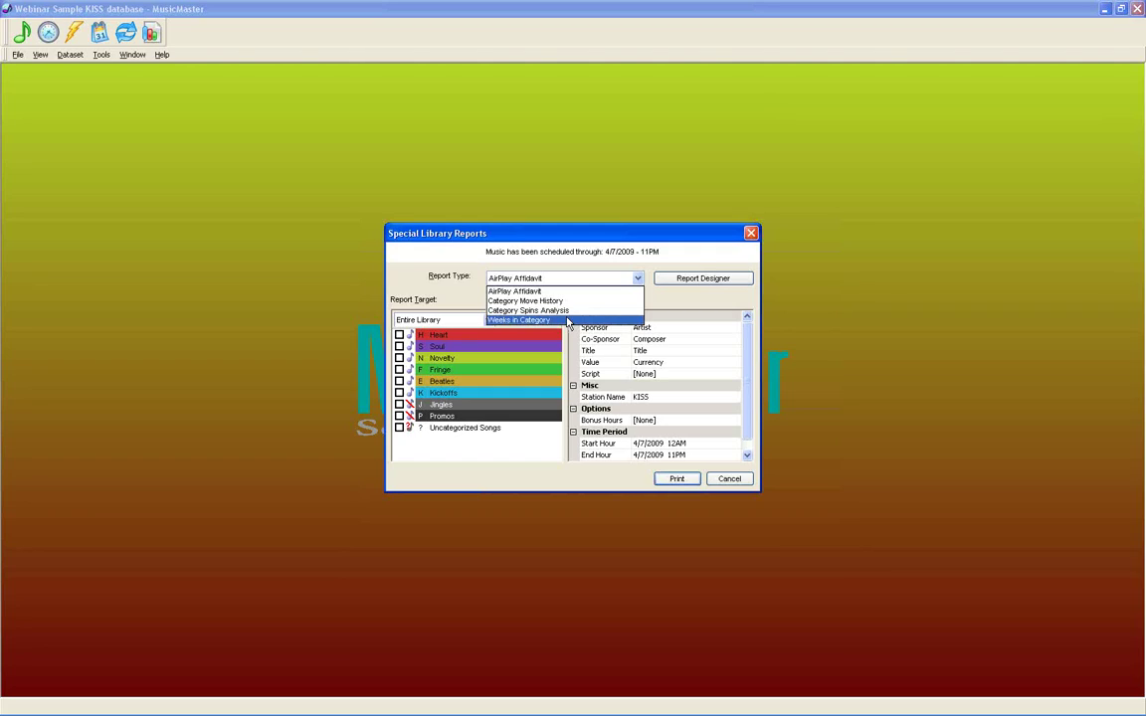
left_click(580, 252)
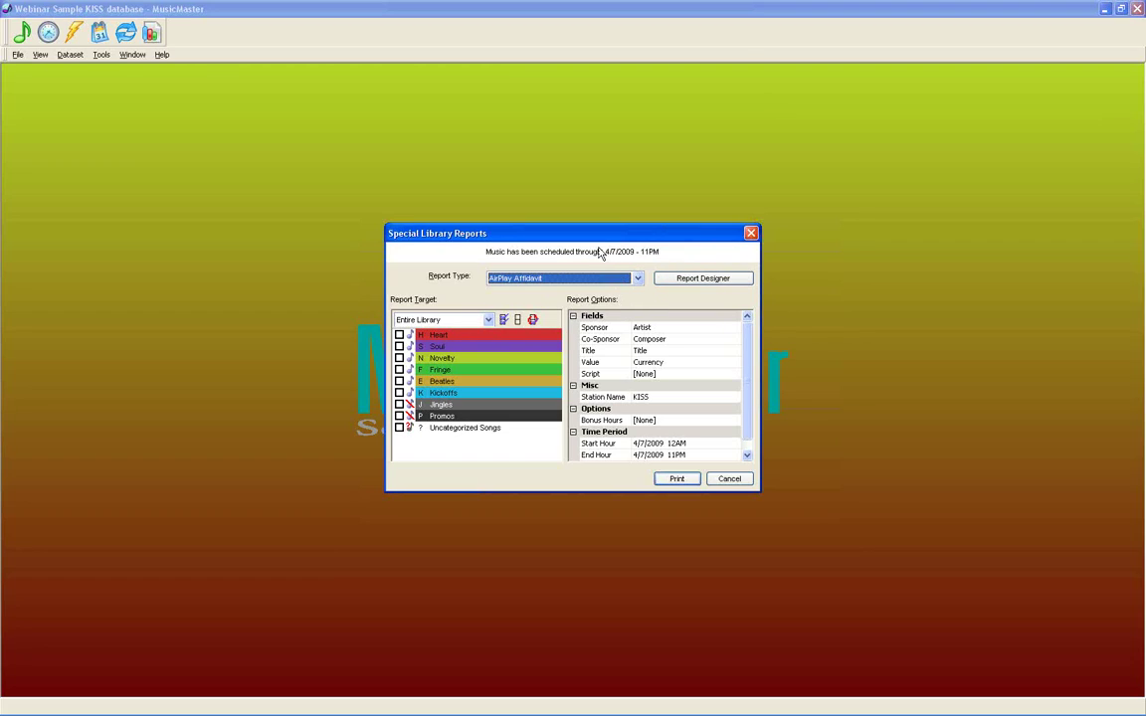
- Target the Promos category in the AirPlay Affidavit and set its start hour to 2/25/2009 12AM
left_click(399, 416)
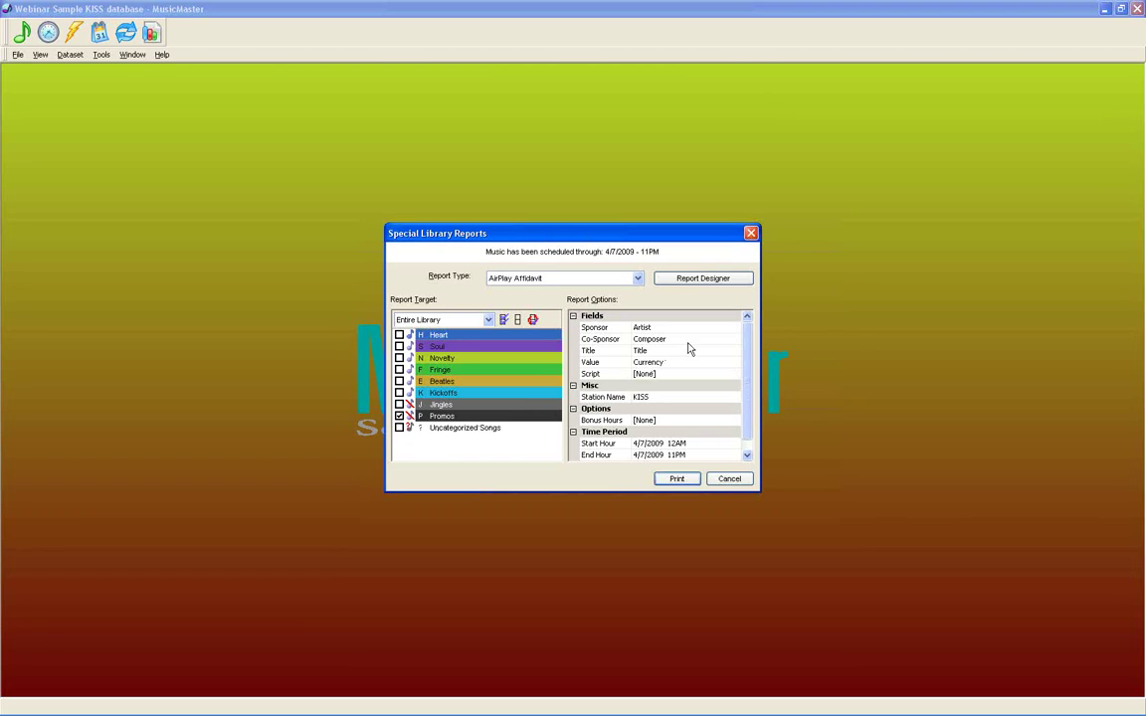
left_click(746, 455)
left_click(735, 445)
left_click(493, 323)
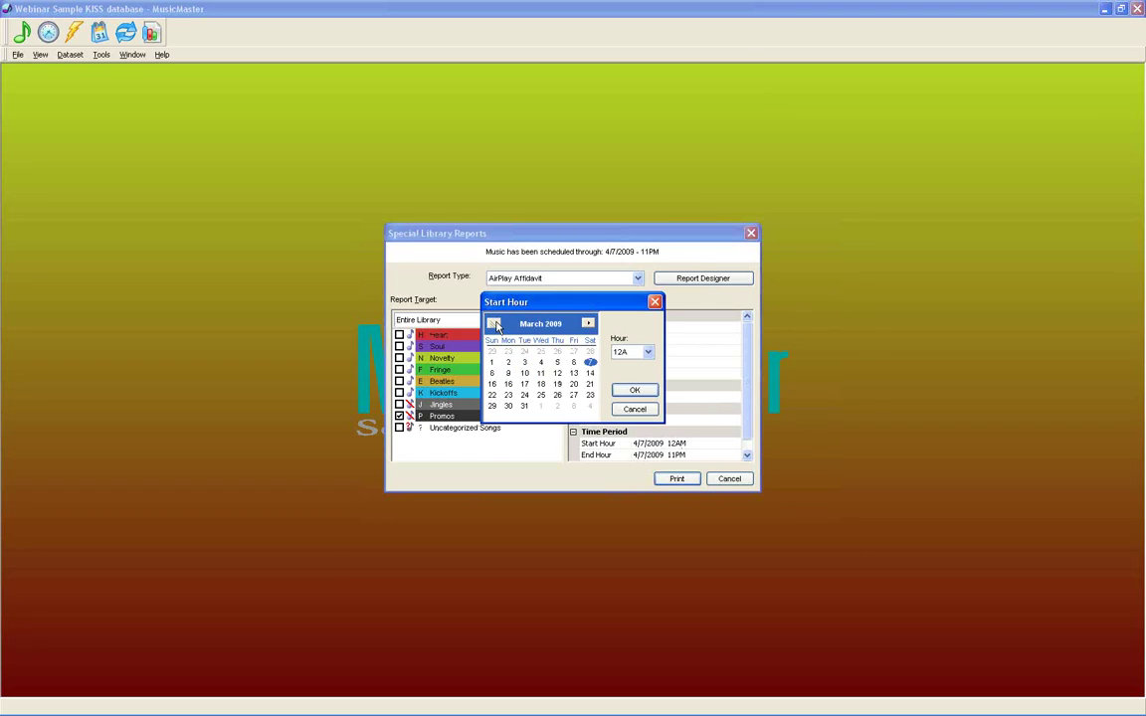
left_click(492, 323)
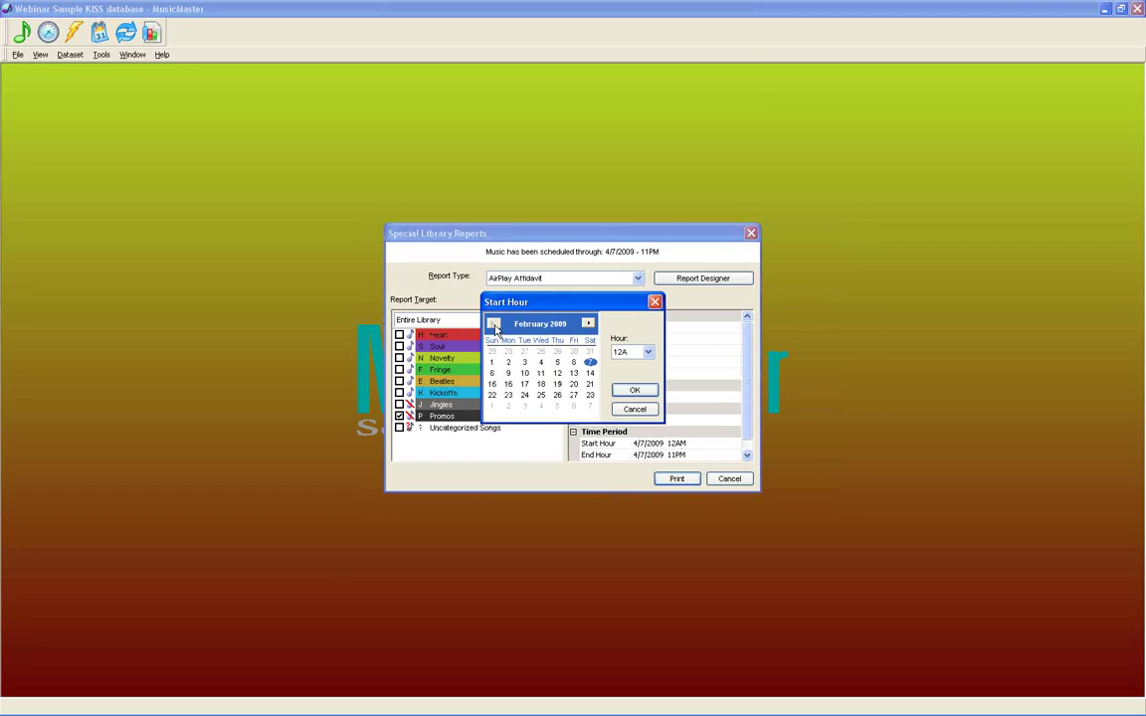
left_click(540, 395)
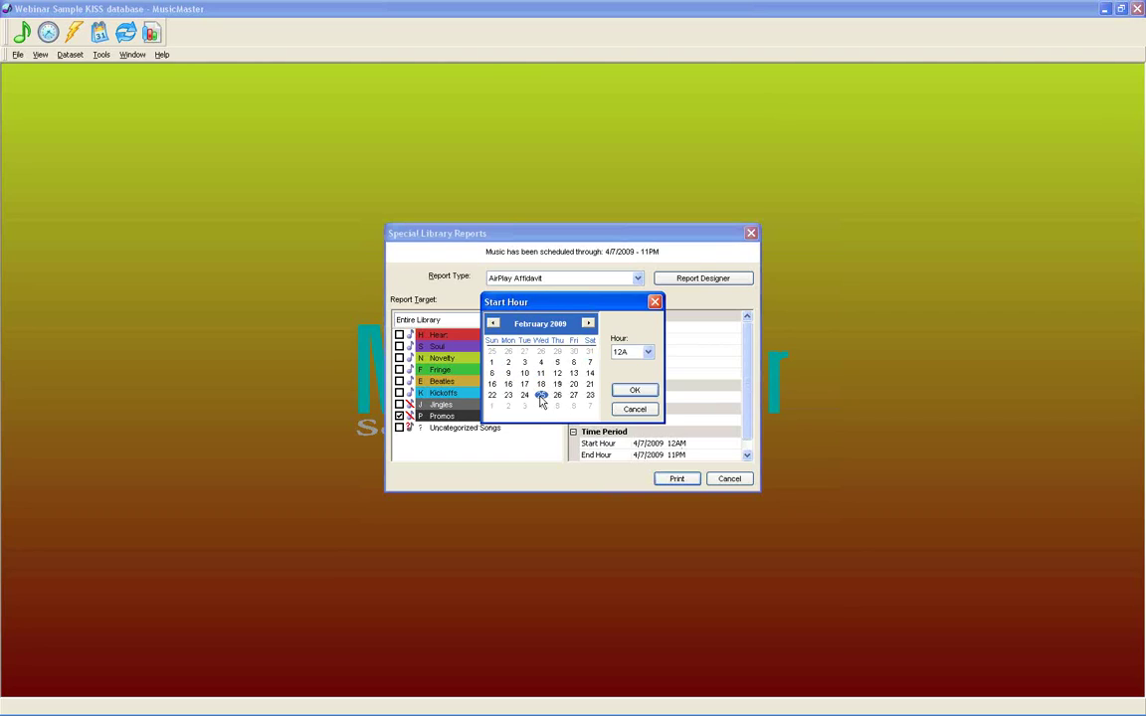
left_click(633, 390)
- Set the AirPlay Affidavit's end hour to 2/25/2009 11PM
left_click(734, 456)
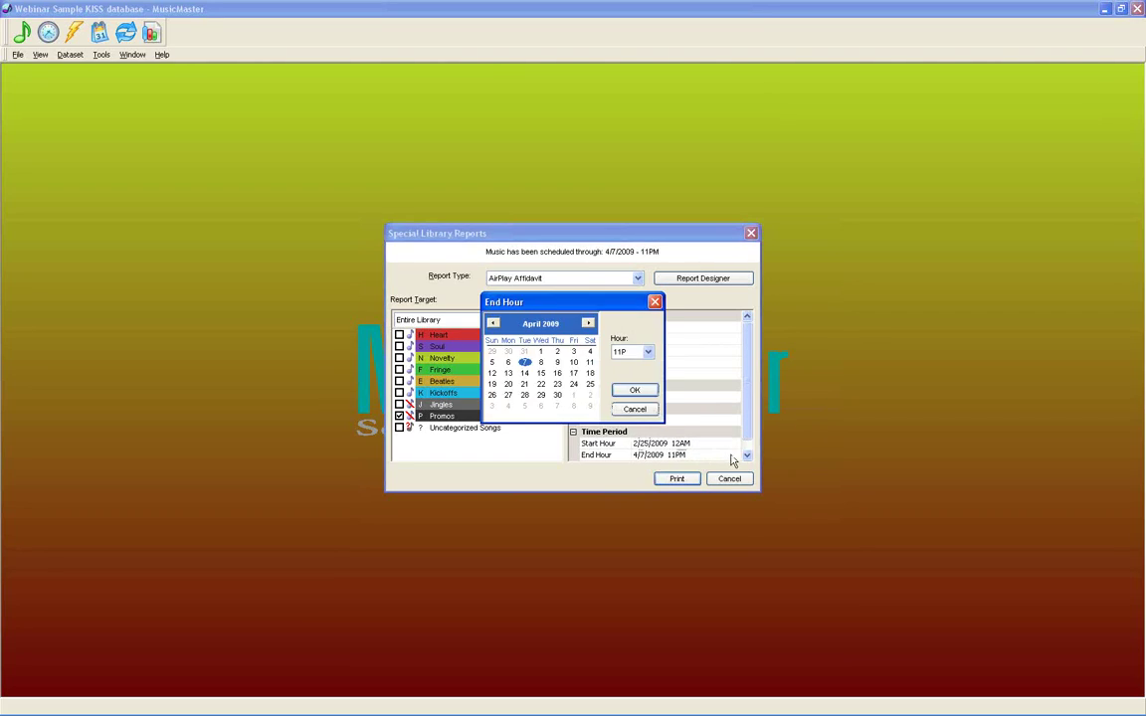
left_click(493, 324)
left_click(493, 325)
left_click(492, 325)
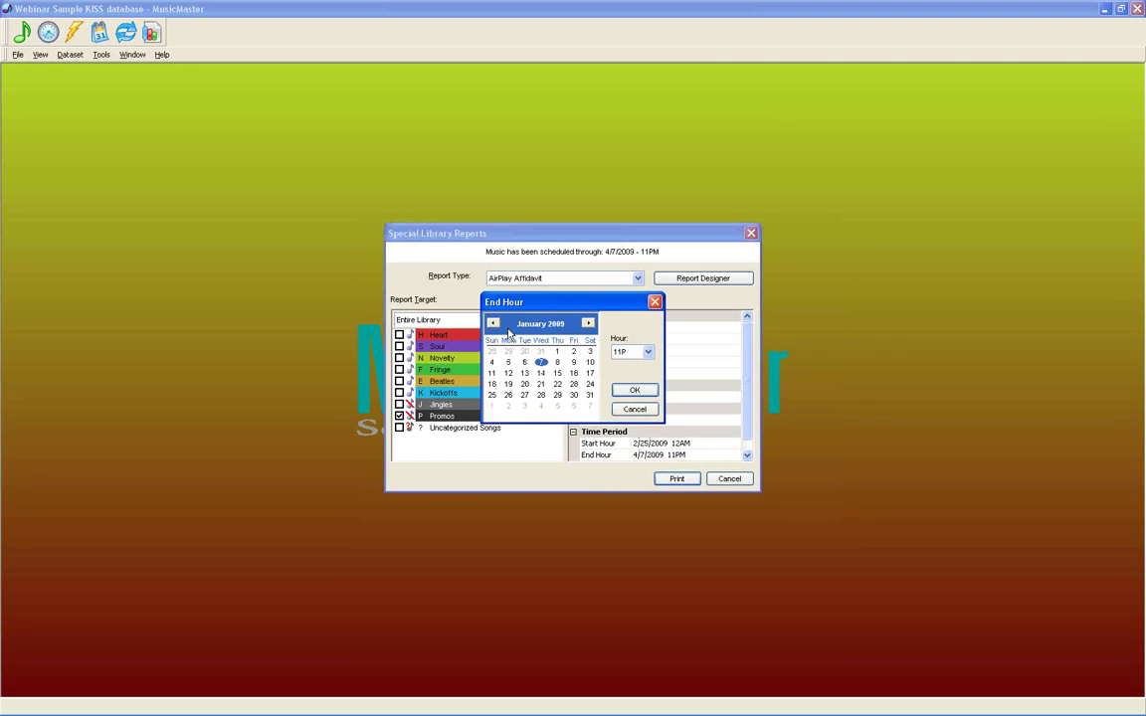
left_click(587, 323)
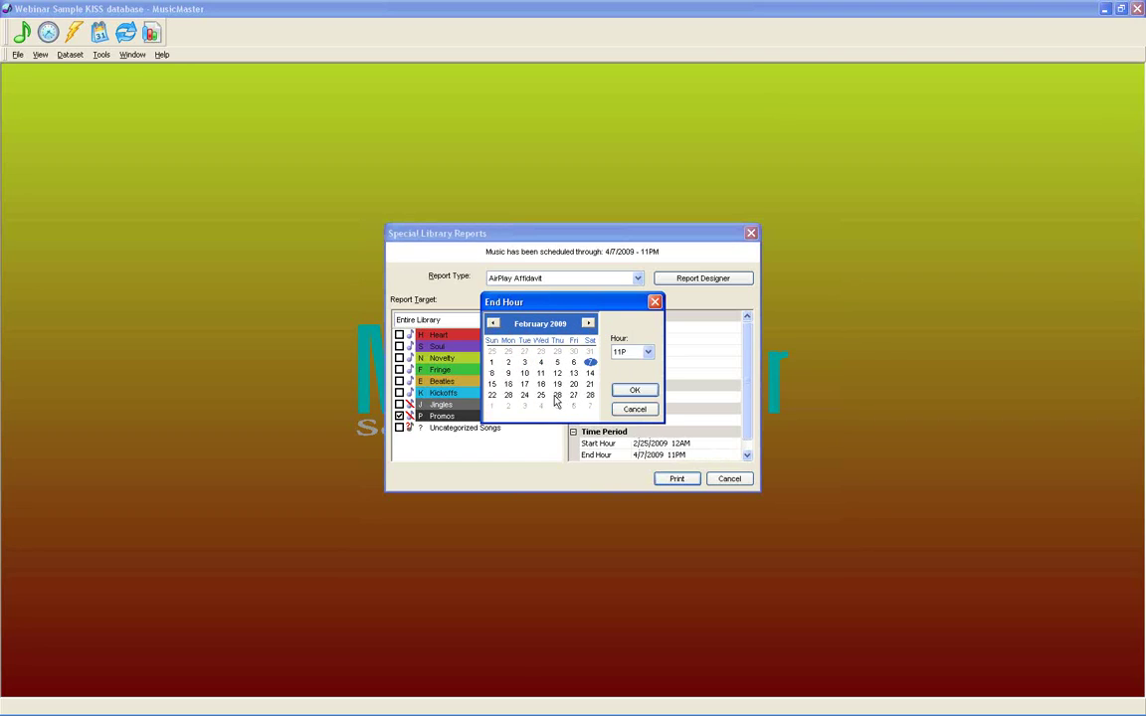
left_click(541, 395)
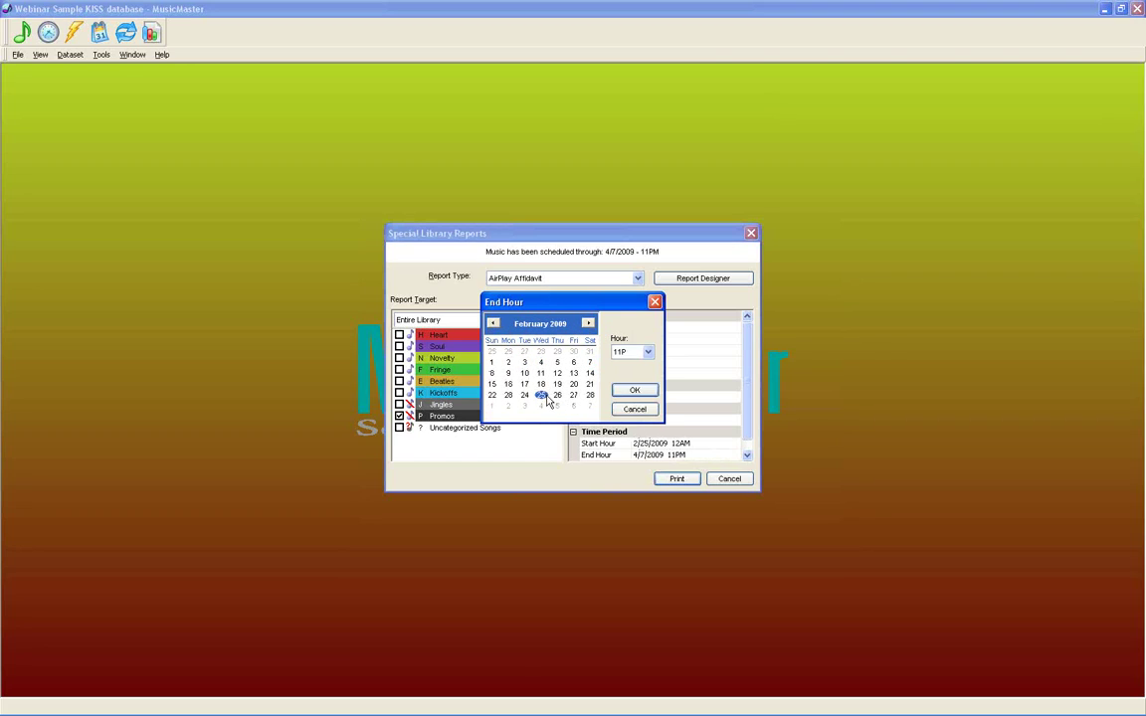
left_click(634, 390)
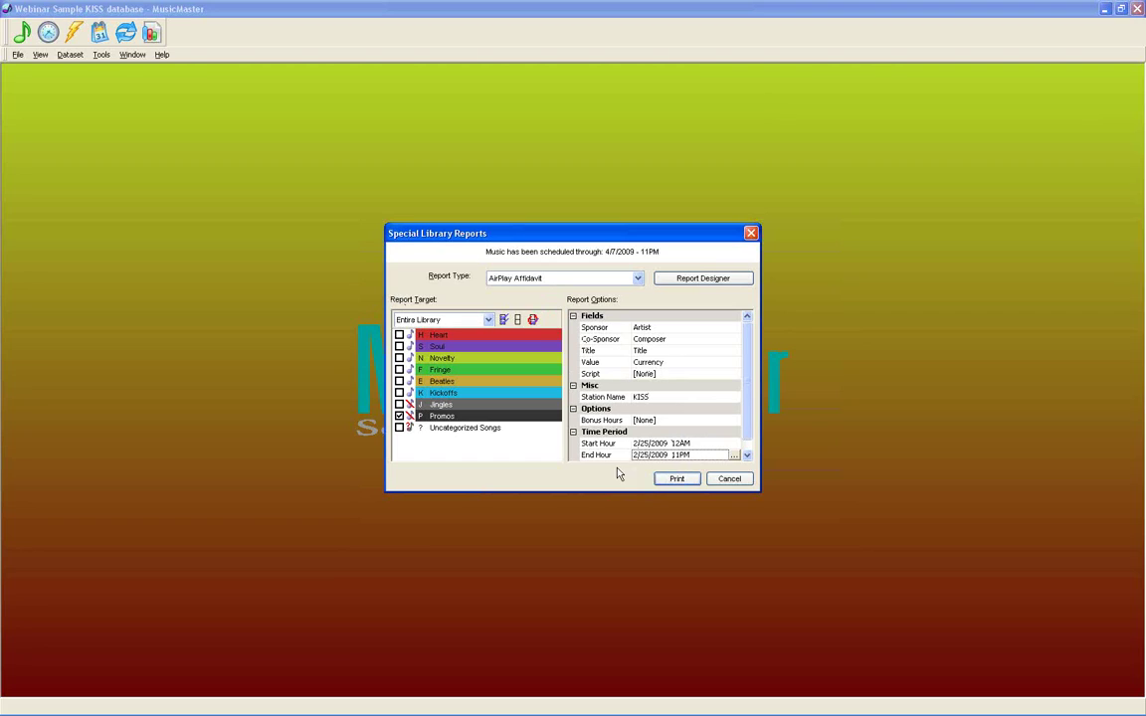
- Generate the AirPlay Affidavit with the default printer setup and page through the report to page 3
left_click(675, 479)
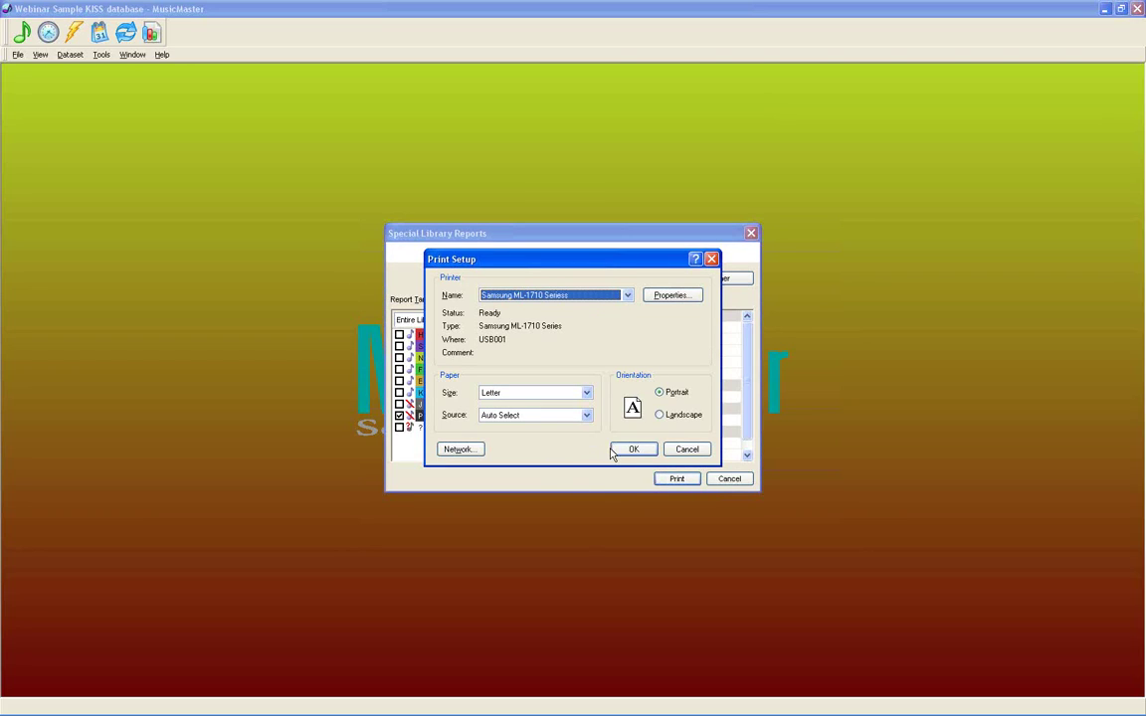
left_click(624, 450)
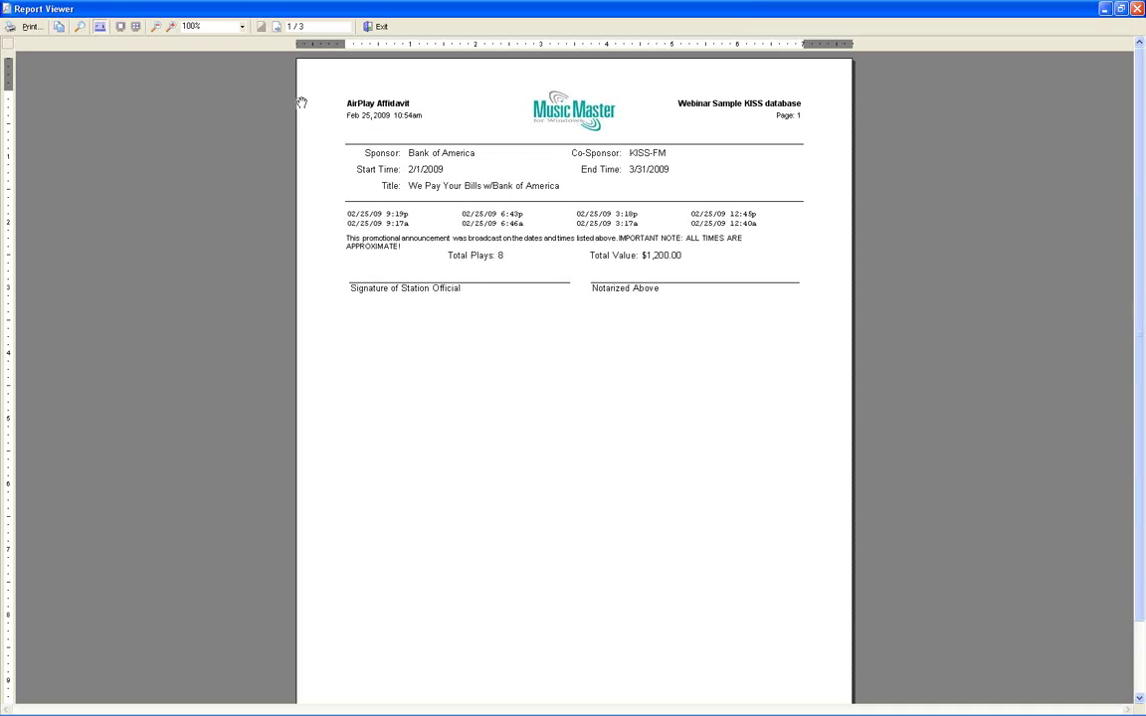
left_click(276, 27)
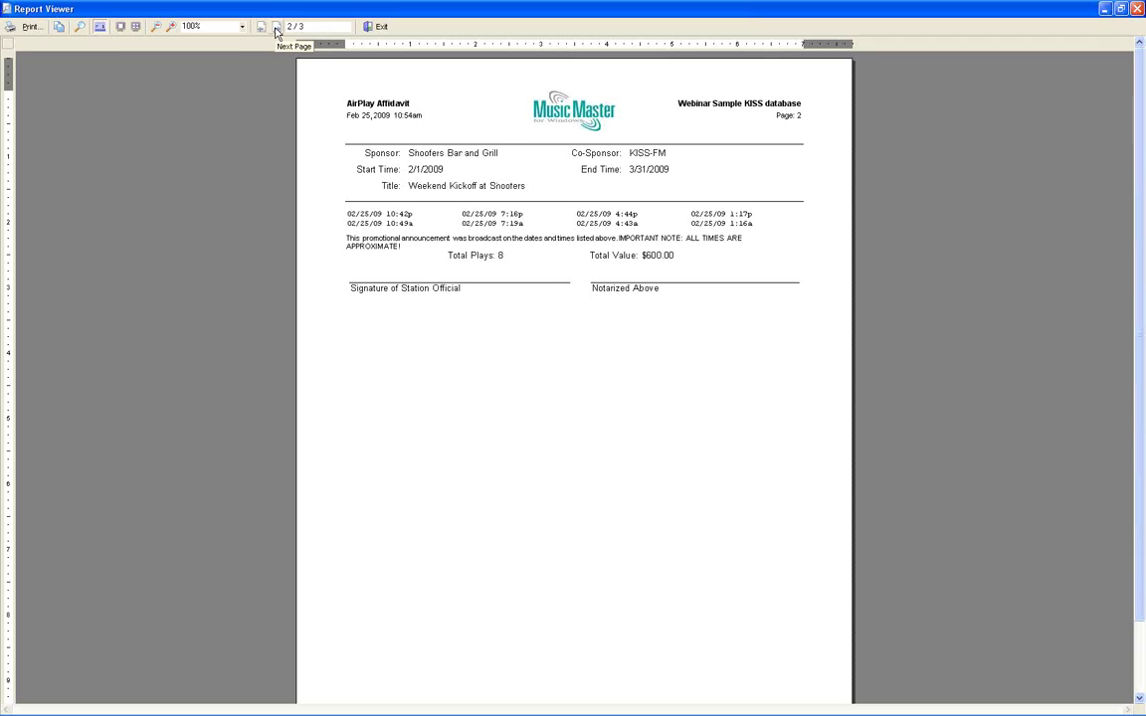
left_click(276, 30)
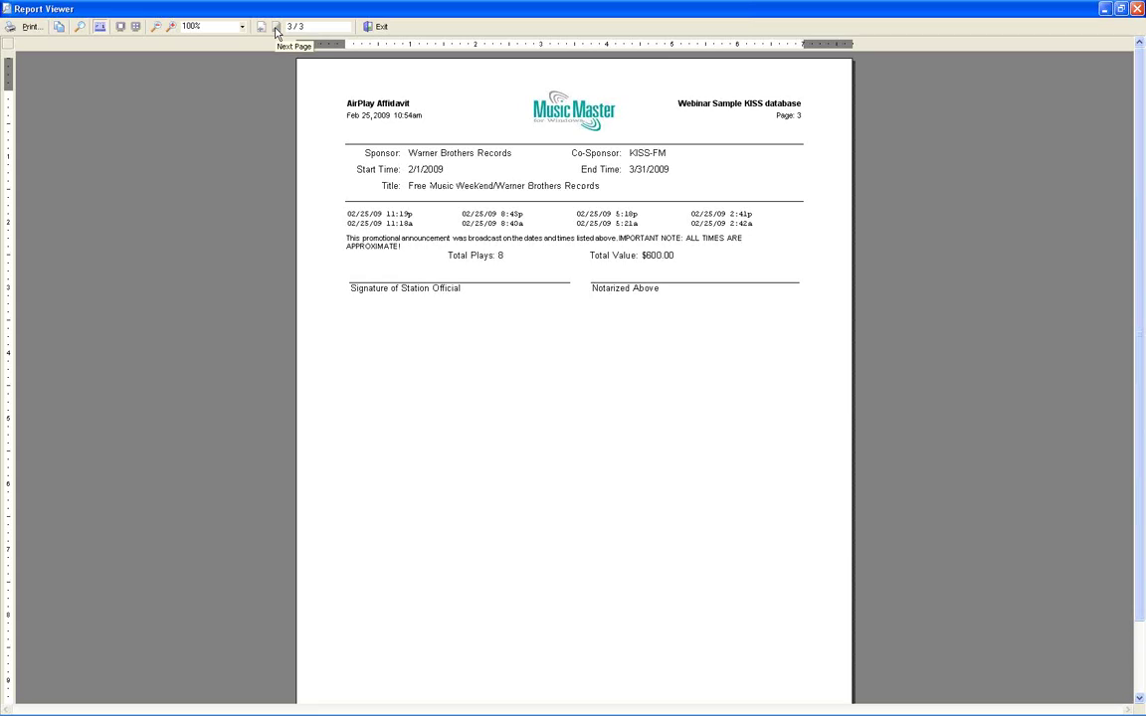